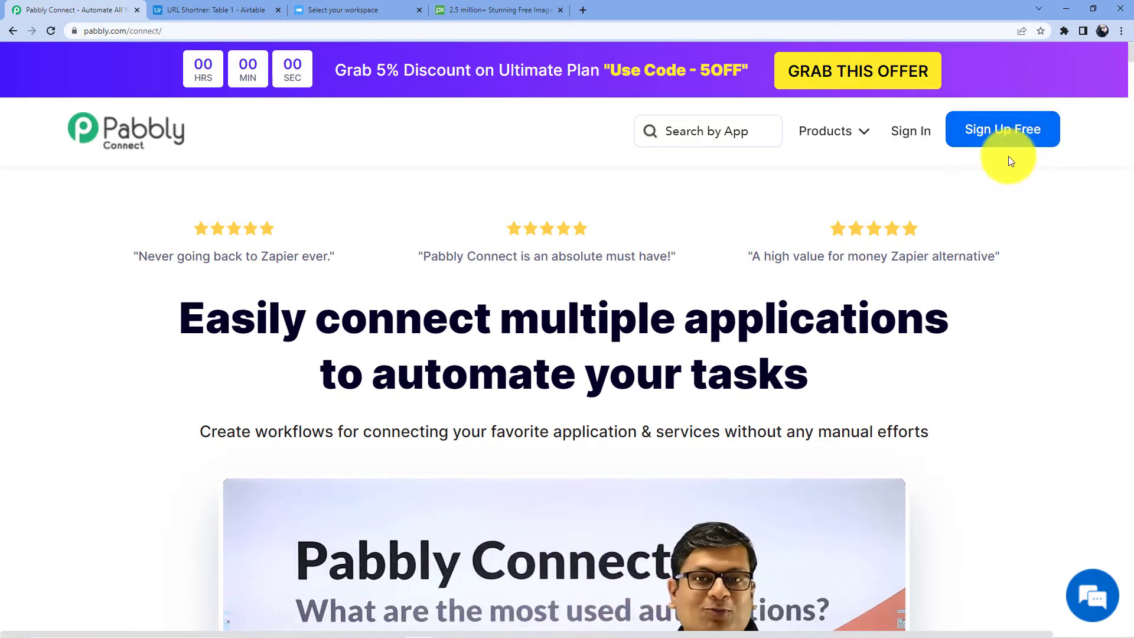
Step: Sign in to the Pabbly account and open Pabbly Connect
left_click(910, 131)
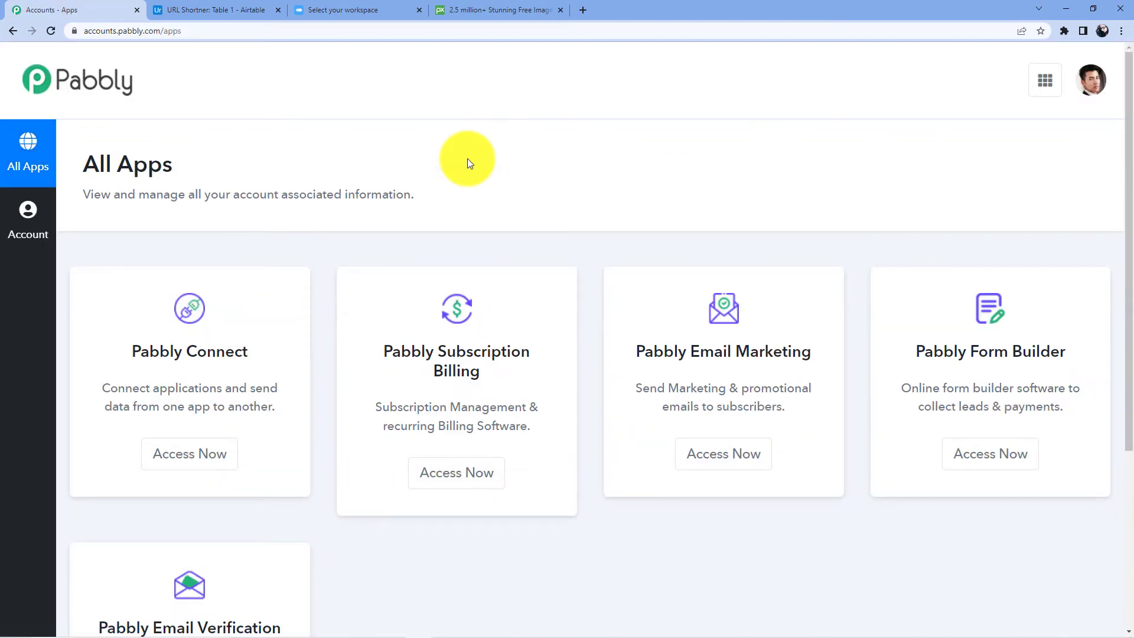
left_click(188, 454)
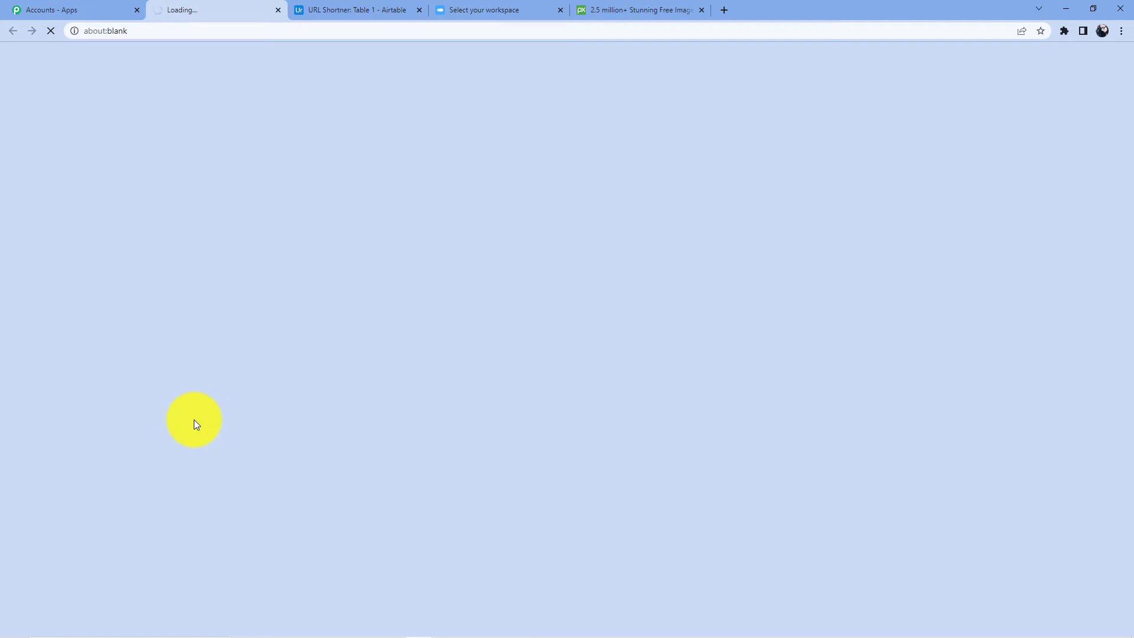
scroll(598, 355, "down", 1)
scroll(598, 355, "down", 10)
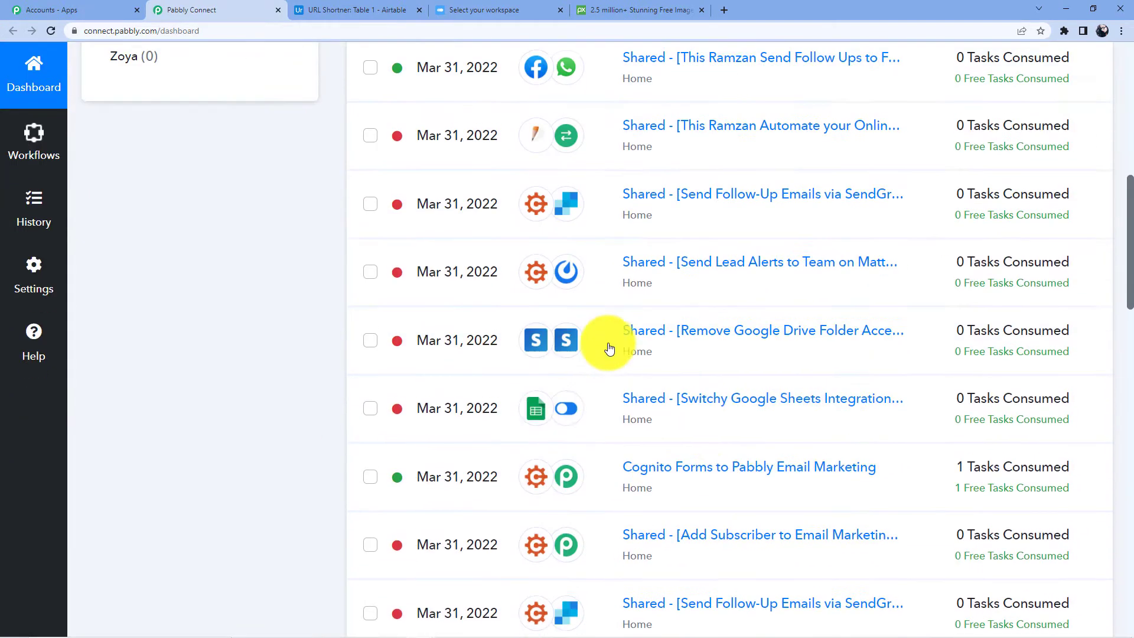
scroll(608, 347, "up", 15)
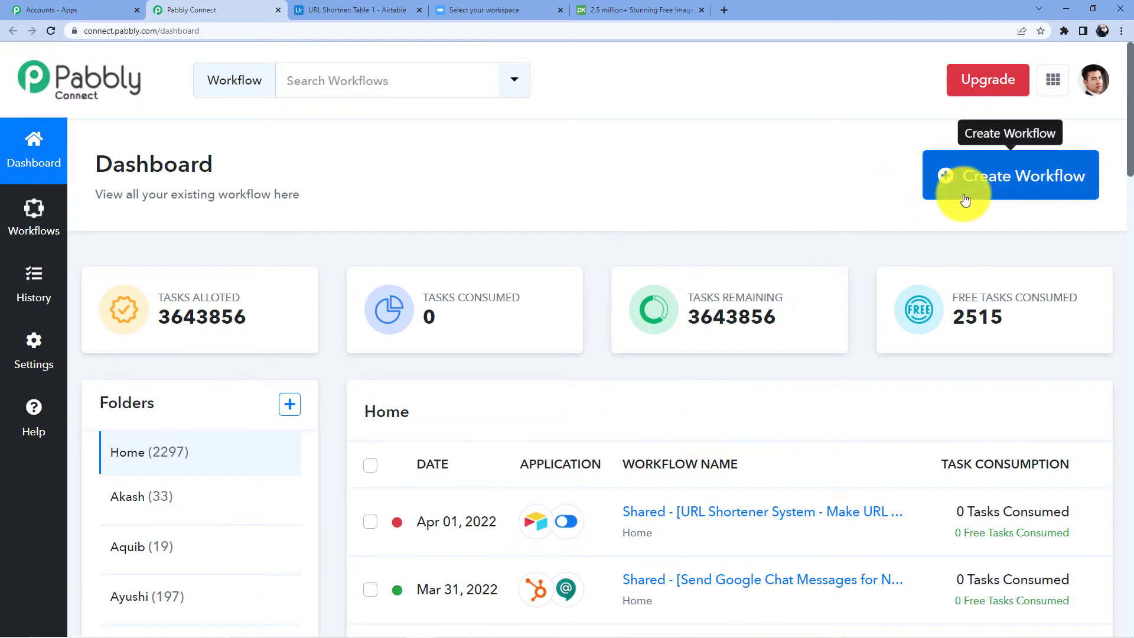
Step: Create a new workflow named 'Google Sheets to Switchy'
left_click(965, 201)
left_click(576, 351)
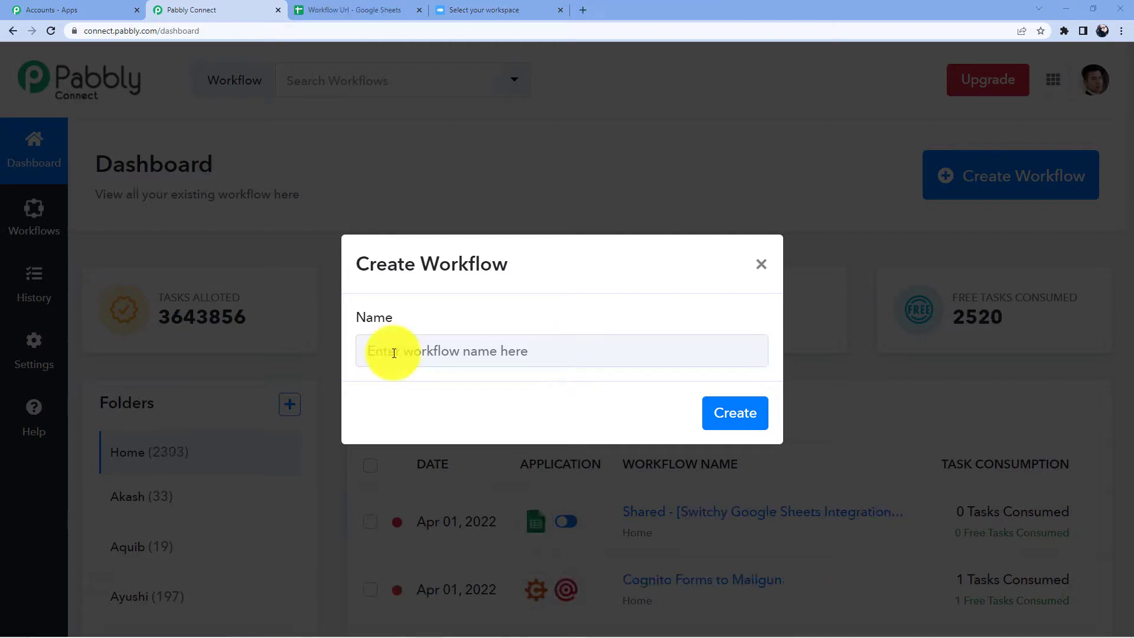
left_click(423, 350)
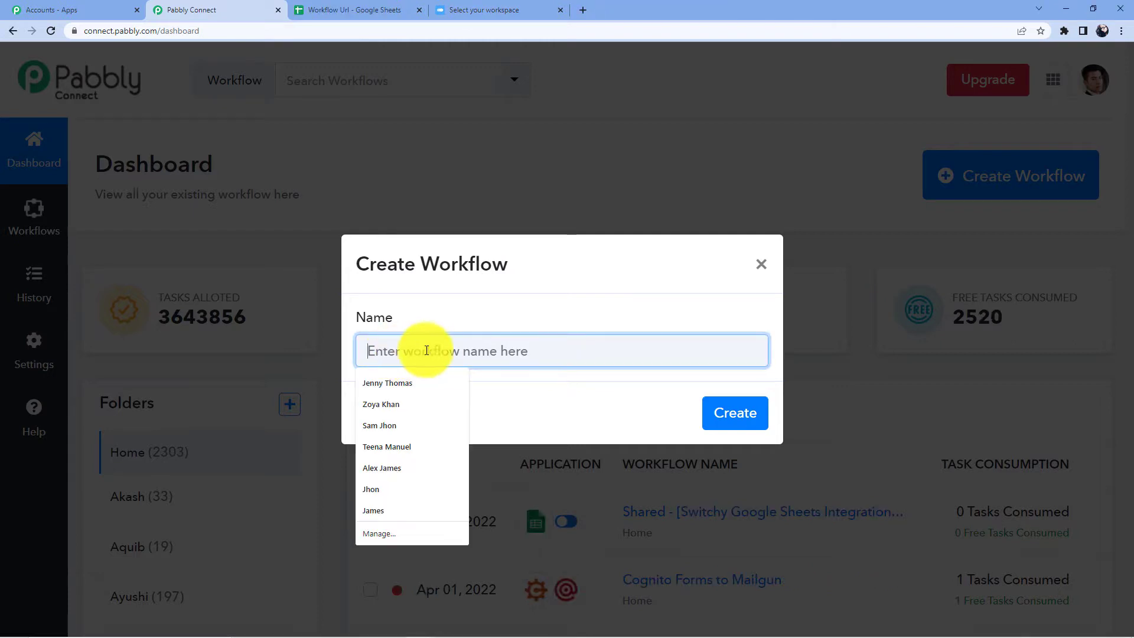
type("Googl")
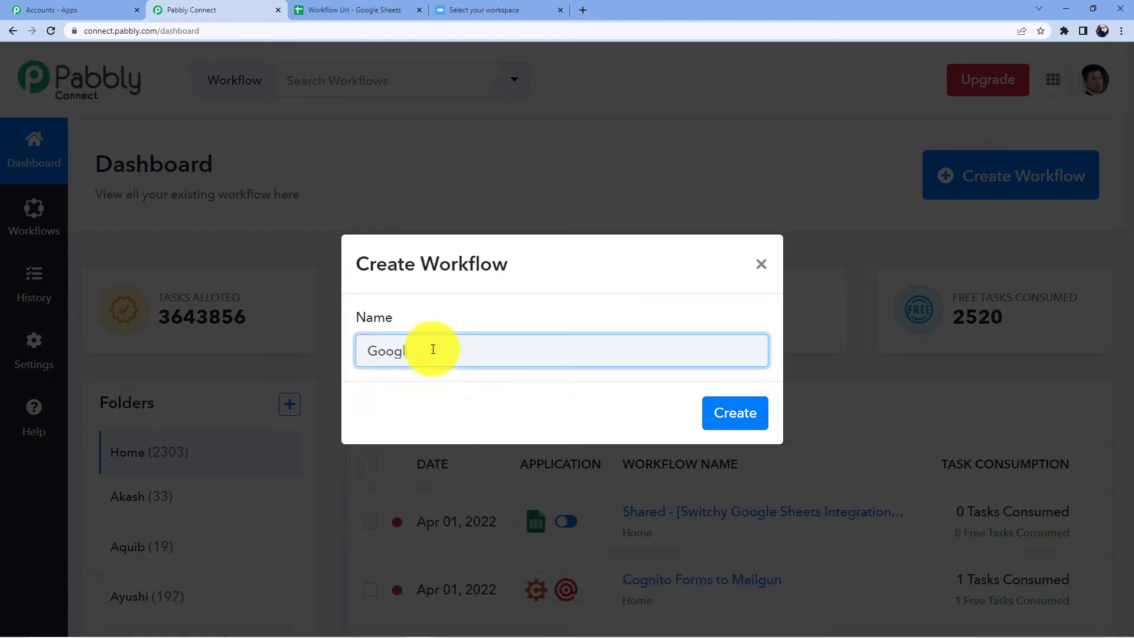
type("e Sheets to W")
key("BackSpace")
type("Switchy")
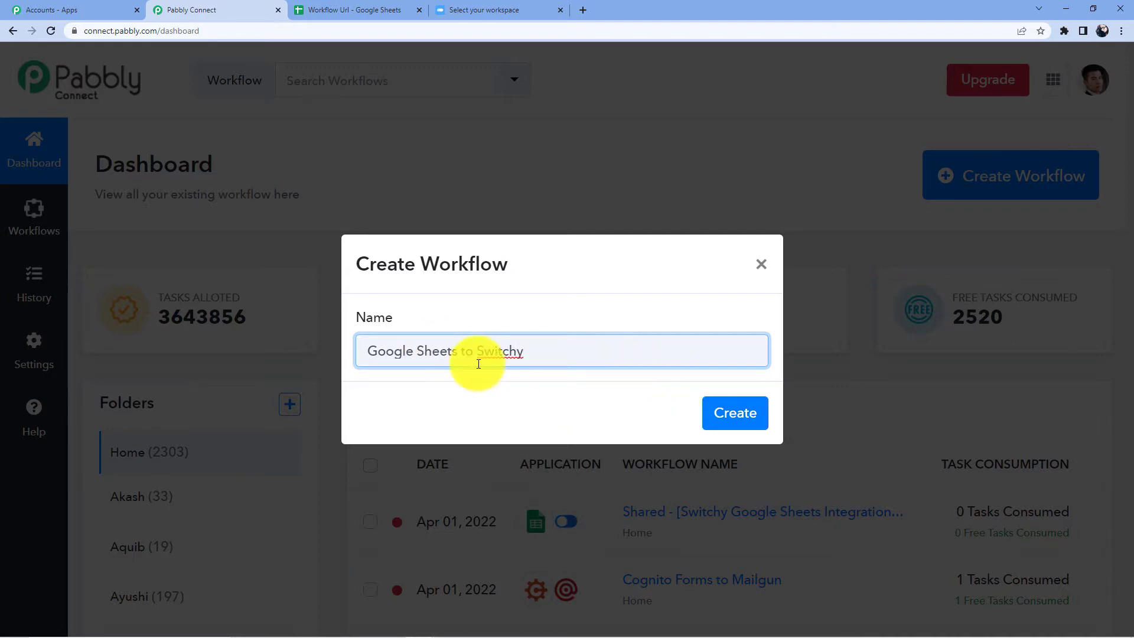
left_click(720, 427)
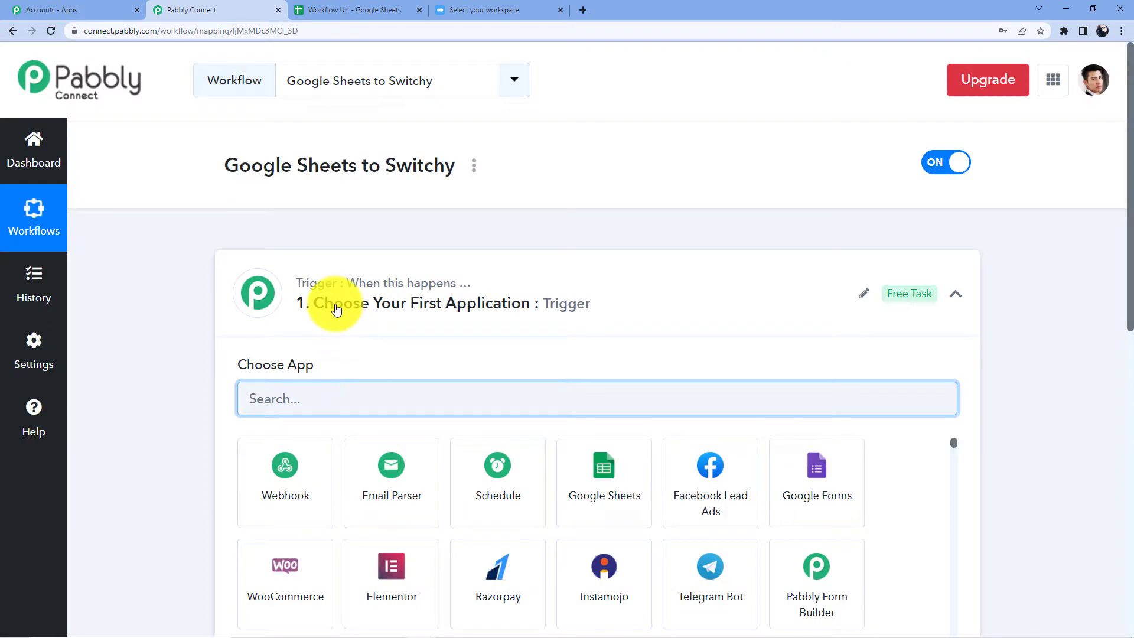
Step: Set the trigger to Google Sheets with the New or Updated Spreadsheet Row event
scroll(336, 309, "down", 8)
scroll(375, 325, "up", 5)
scroll(378, 327, "up", 3)
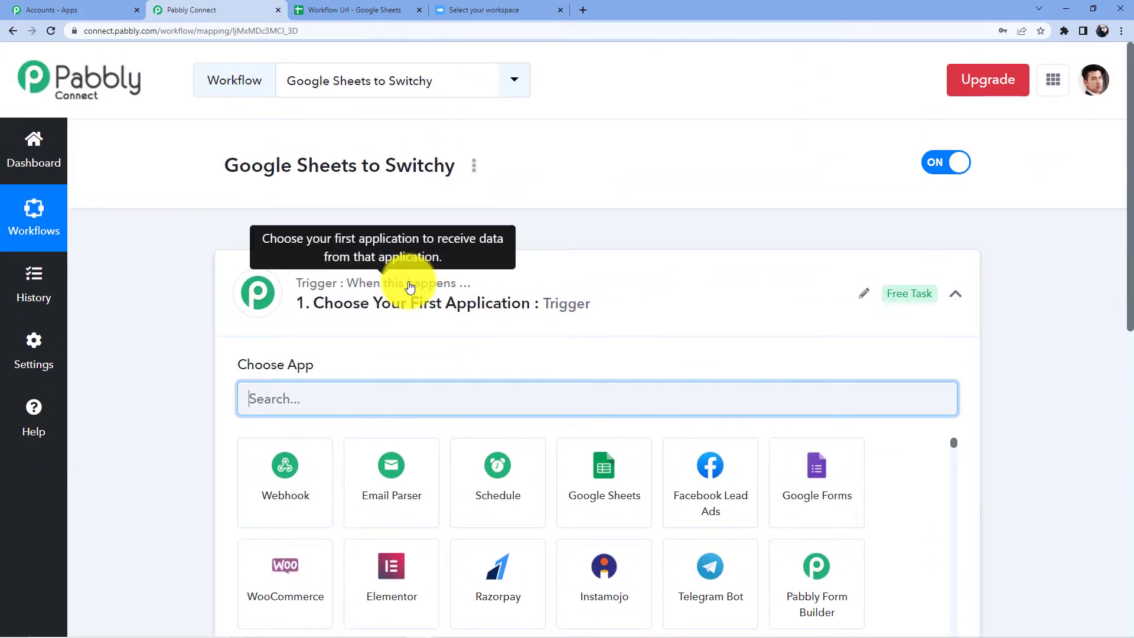
scroll(405, 286, "down", 7)
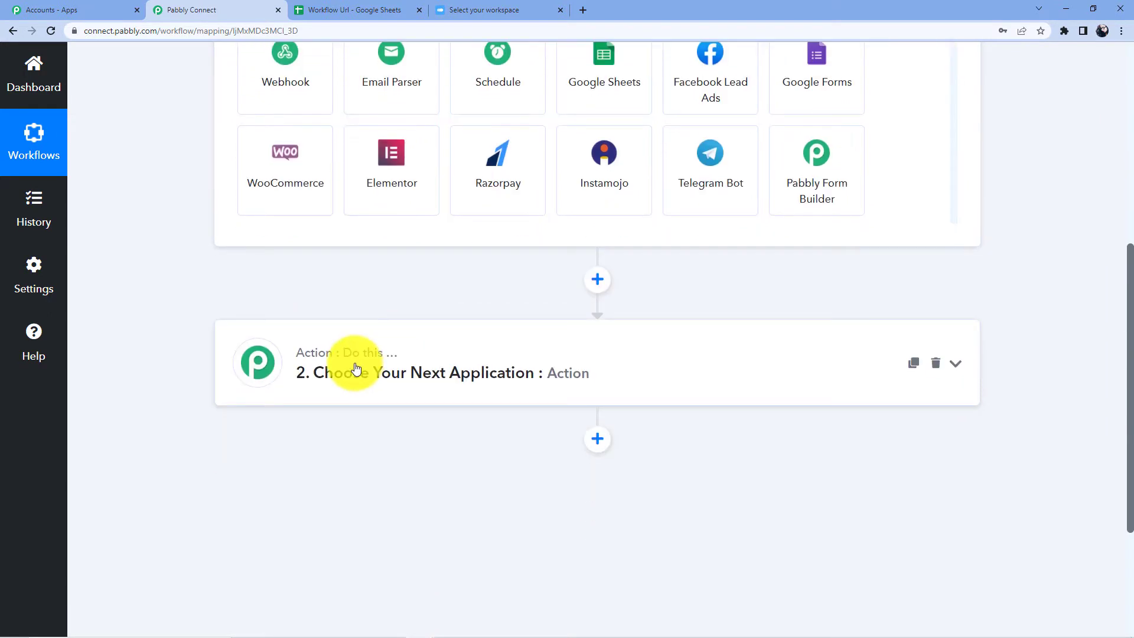
scroll(331, 397, "up", 7)
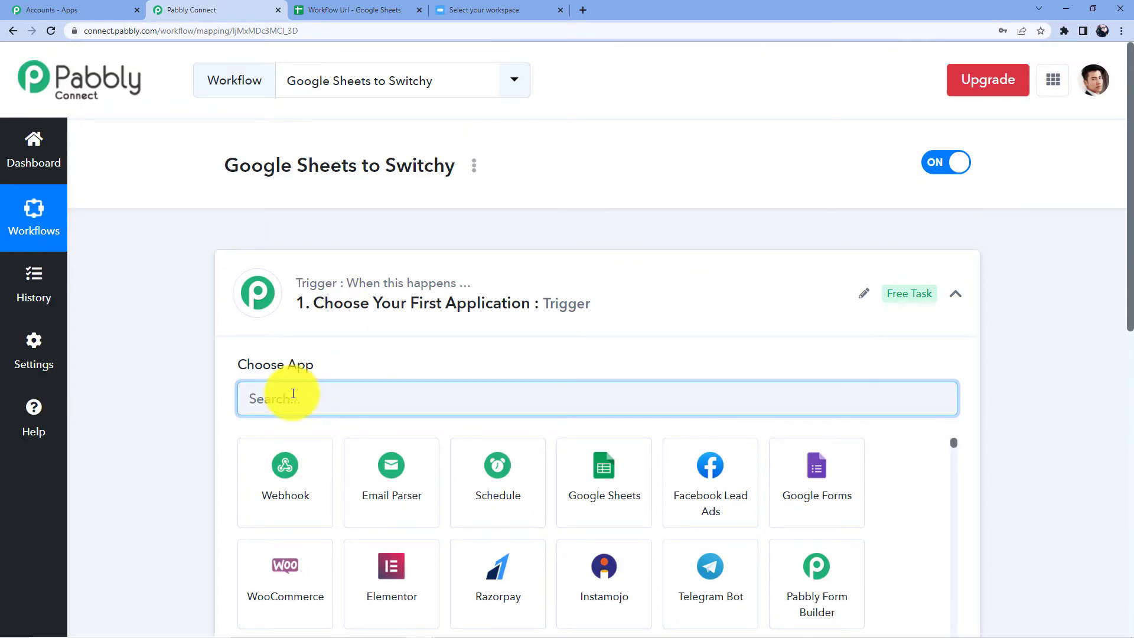
type("Google")
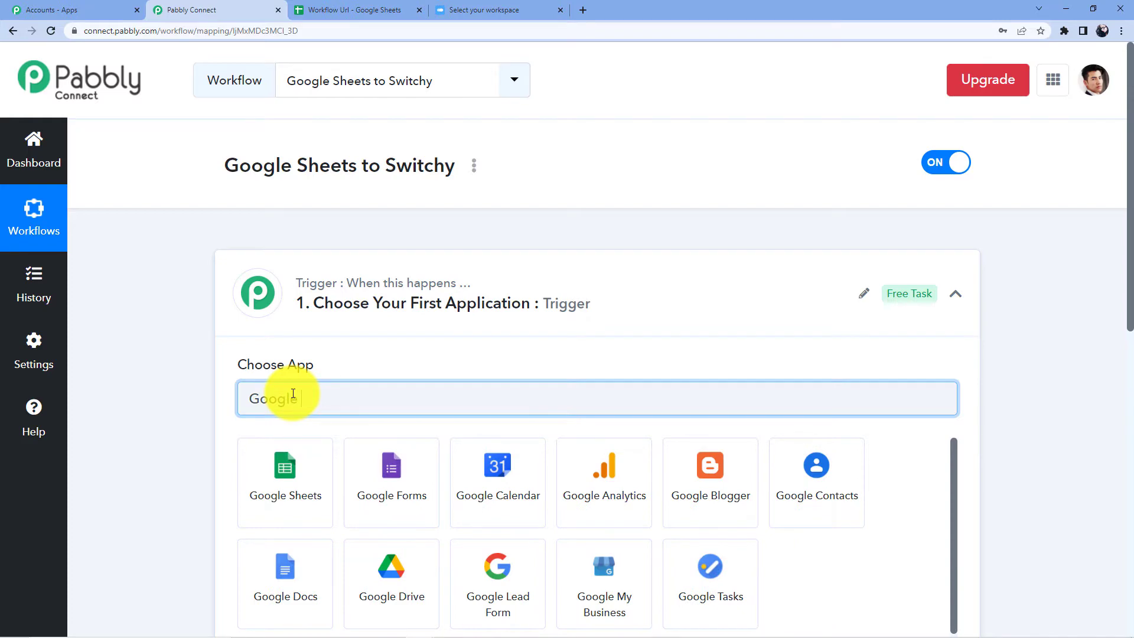
left_click(274, 497)
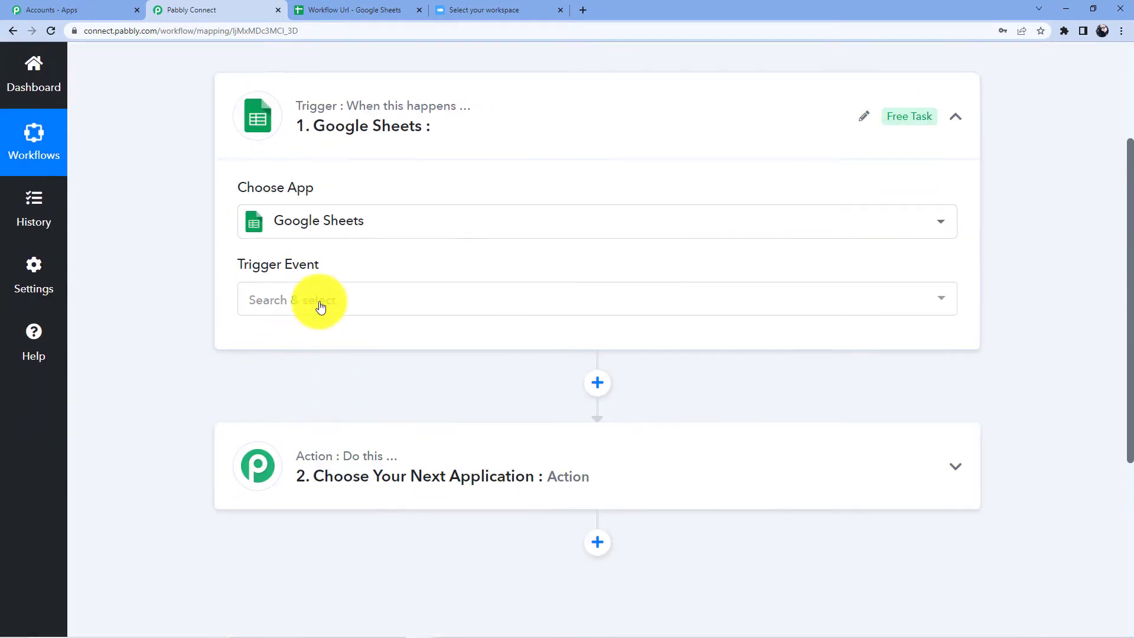
left_click(320, 298)
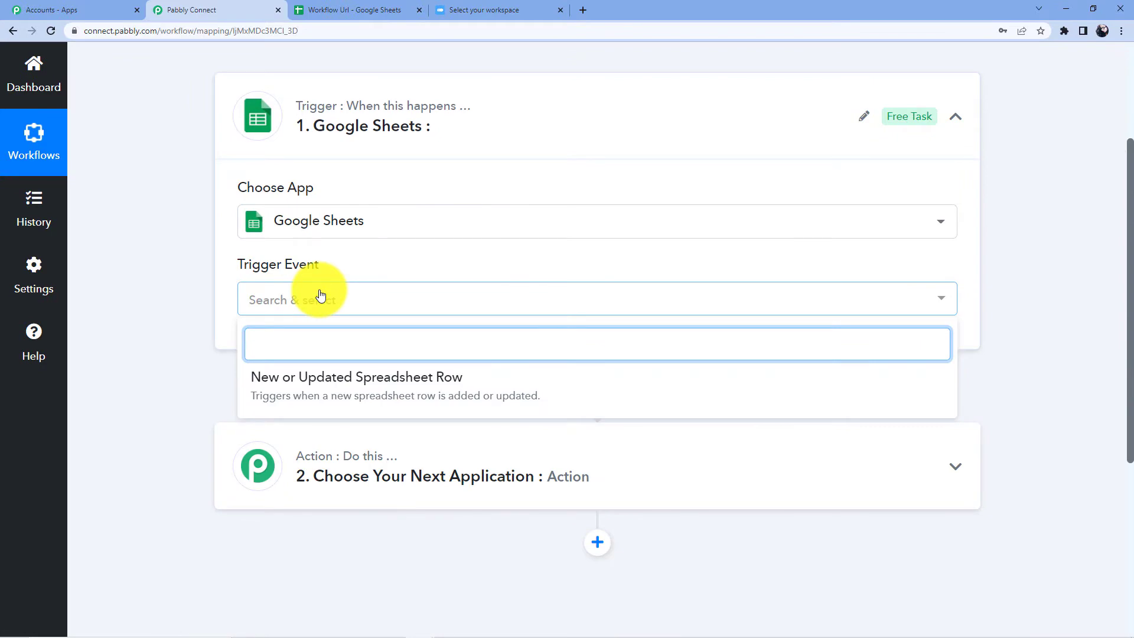
left_click(316, 390)
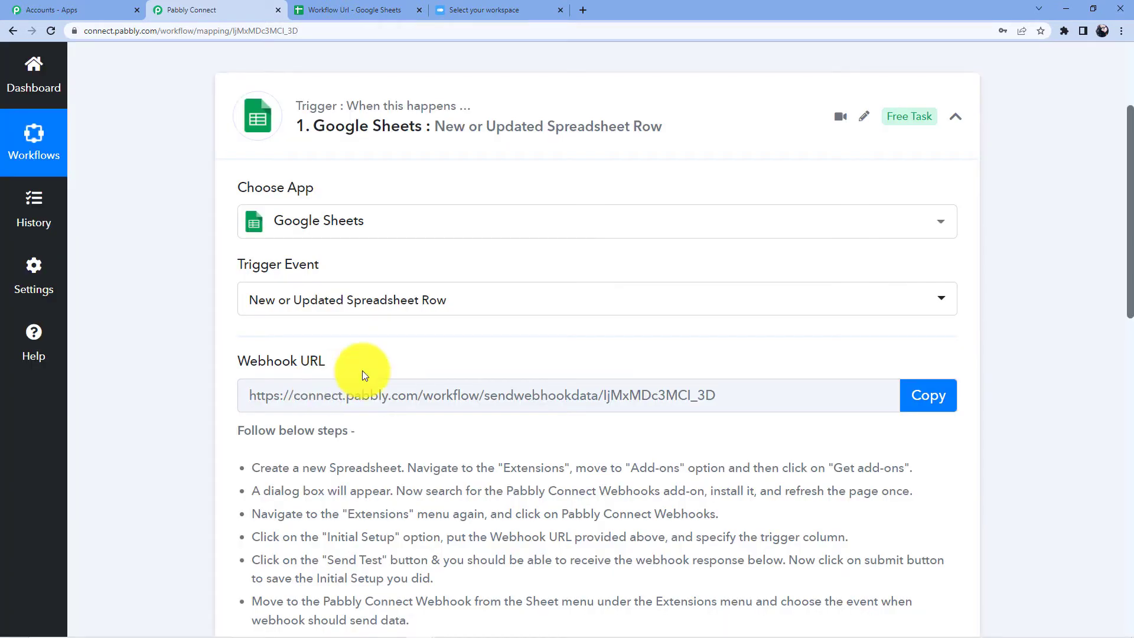
Step: Copy the trigger's webhook URL from the add-on setup instructions
scroll(362, 372, "down", 2)
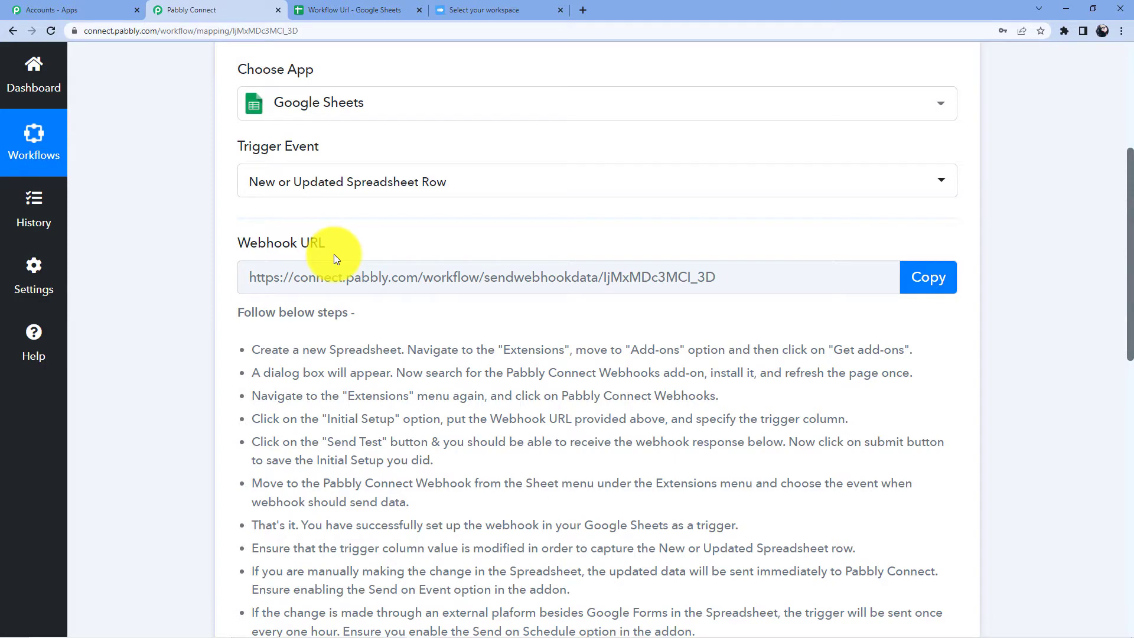
scroll(467, 247, "down", 2)
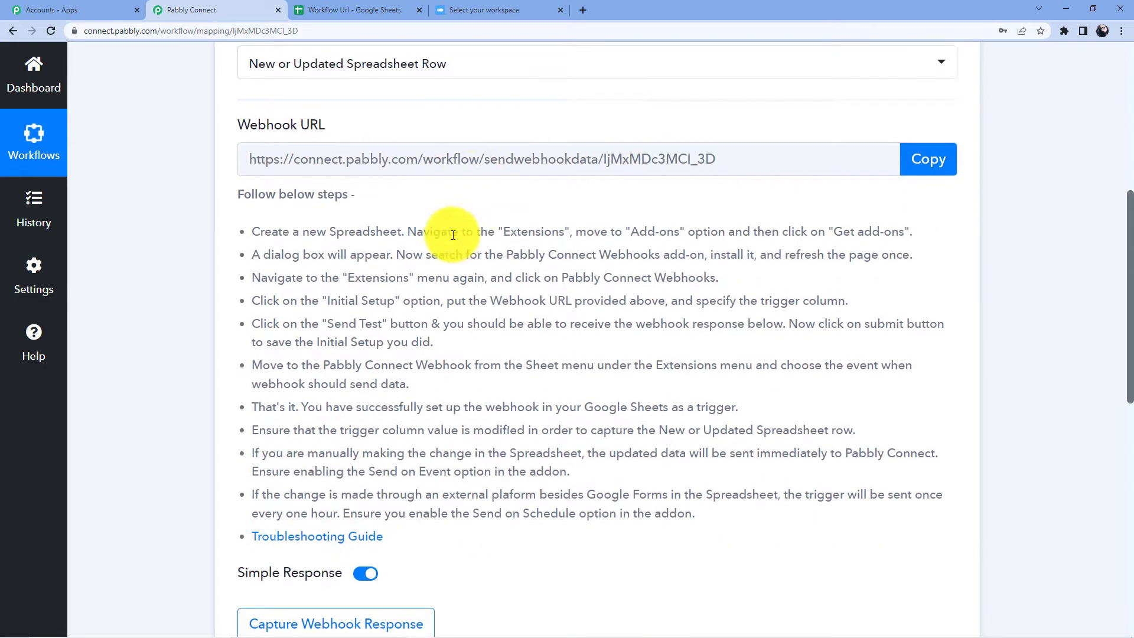
left_click_drag(240, 228, 768, 513)
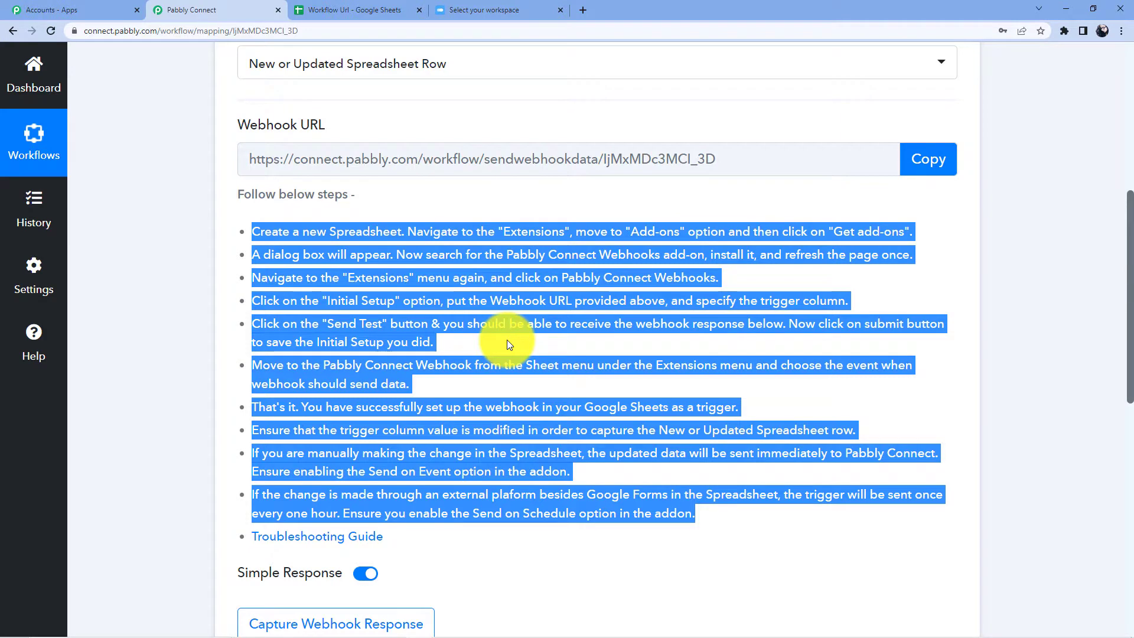
left_click(934, 165)
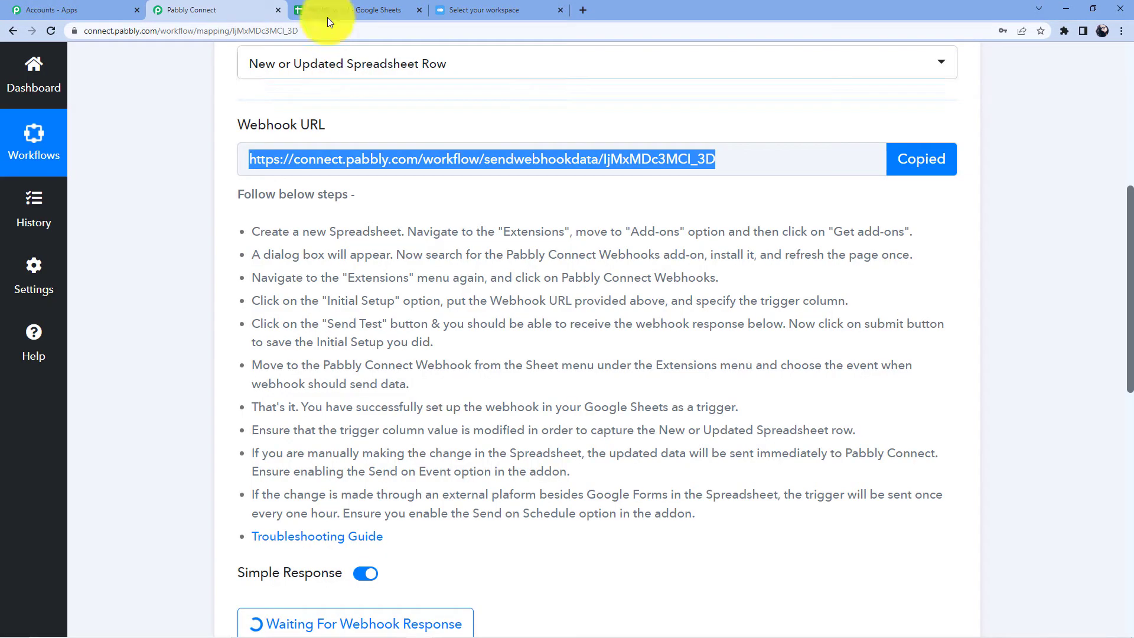
left_click(341, 7)
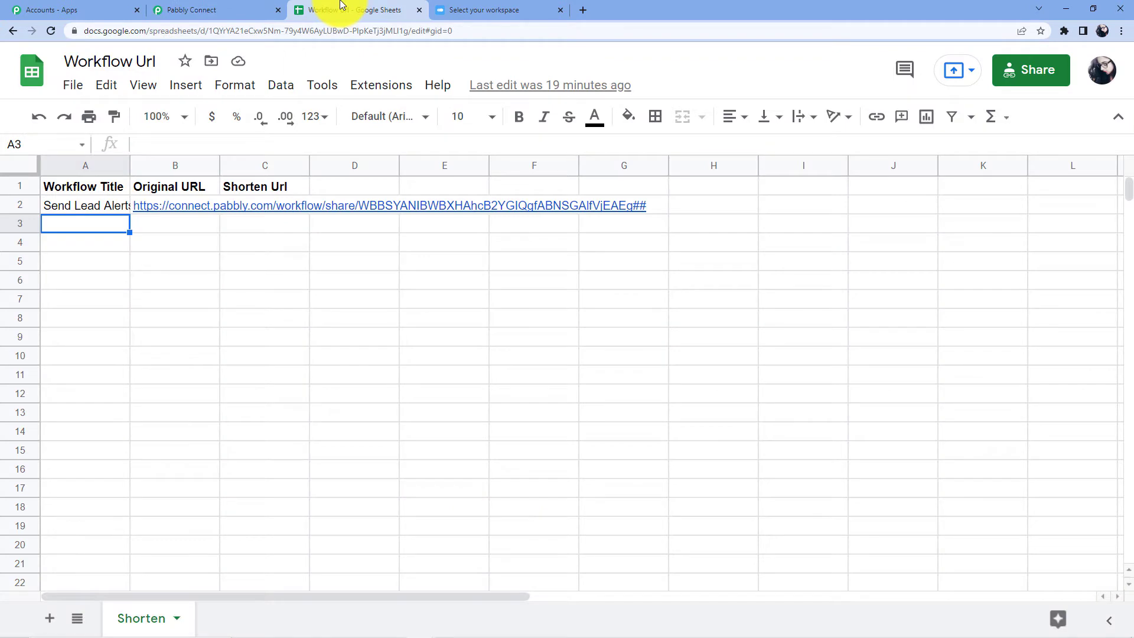
Step: Widen column A to show the workflow title and select the Shorten Url column C
left_click(95, 209)
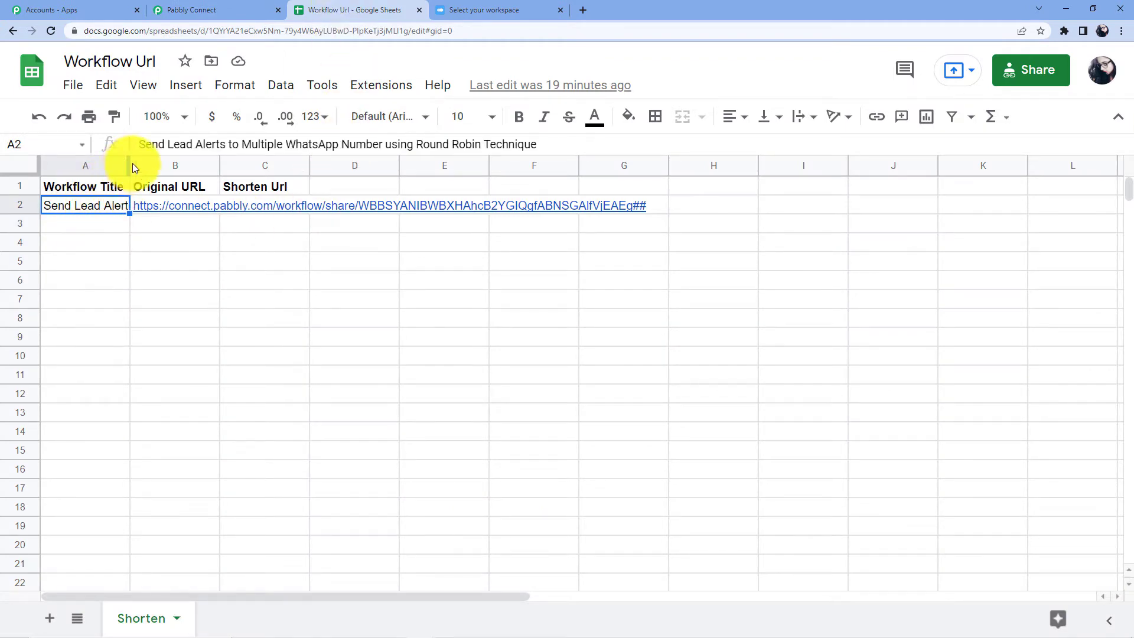
left_click_drag(131, 163, 278, 163)
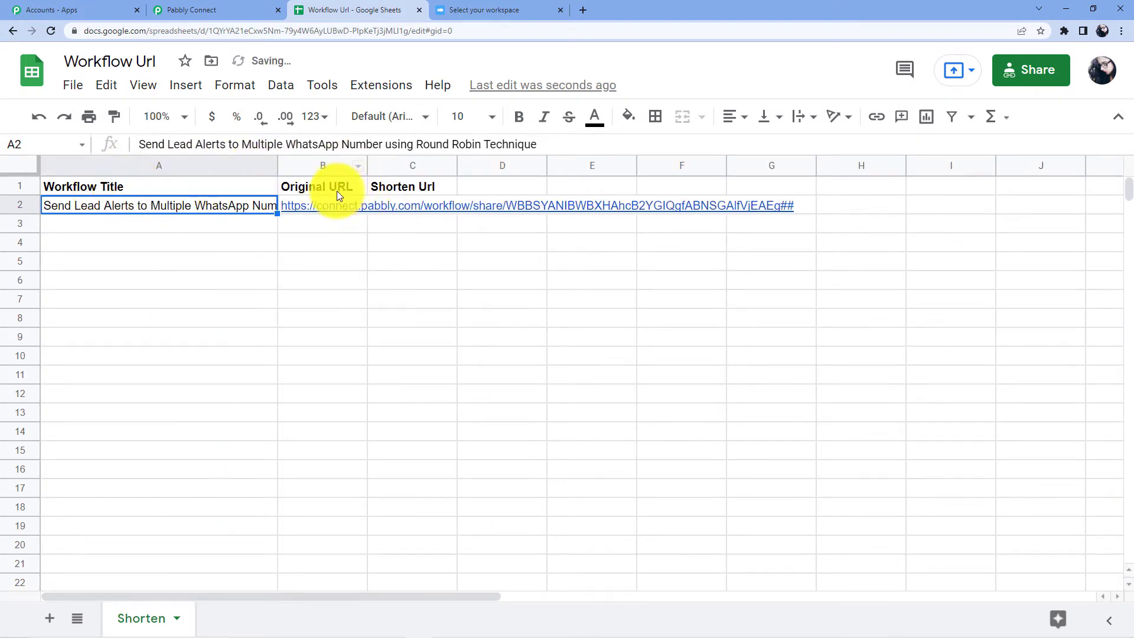
mouse_move(338, 203)
left_click(422, 163)
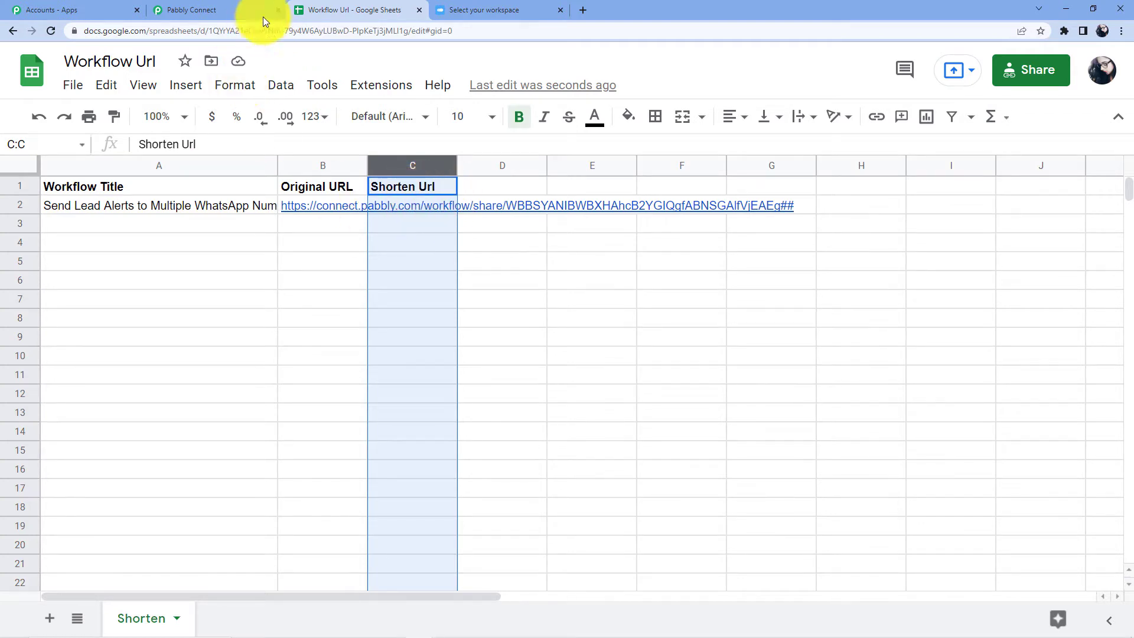
Step: Turn on Send On Event in the Pabbly Connect Webhooks add-on
left_click(389, 86)
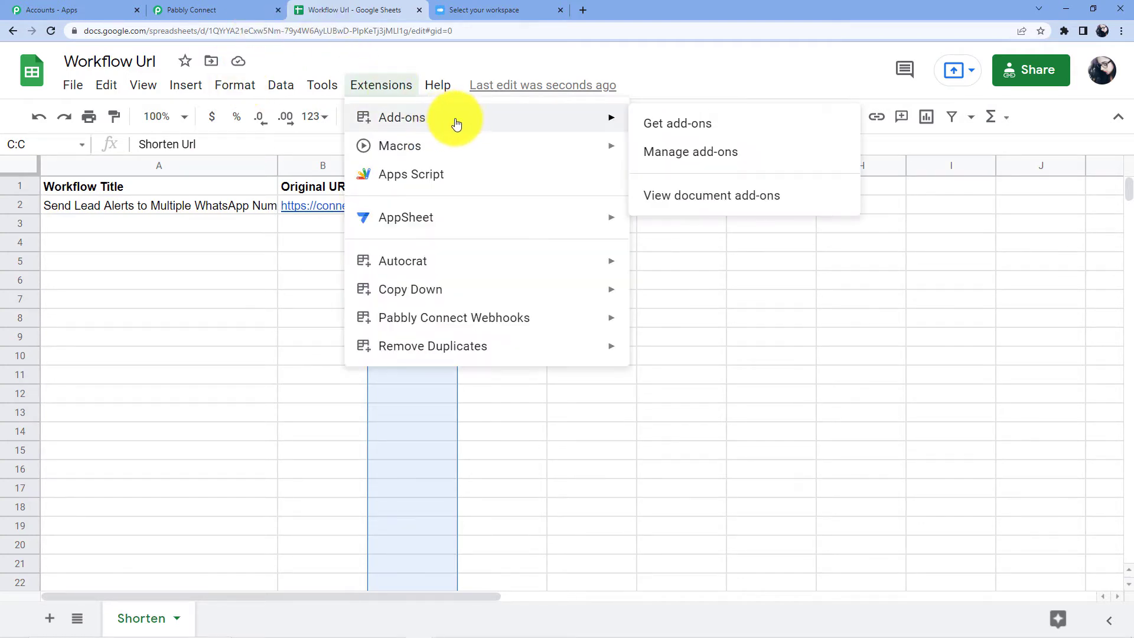
mouse_move(496, 317)
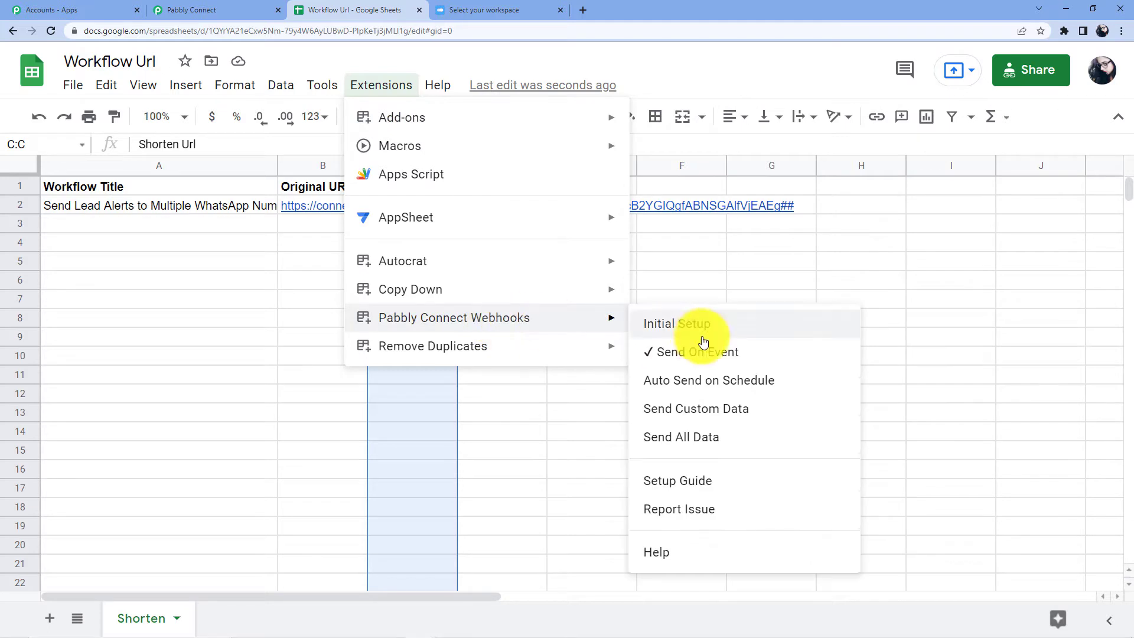
left_click(644, 352)
left_click(371, 83)
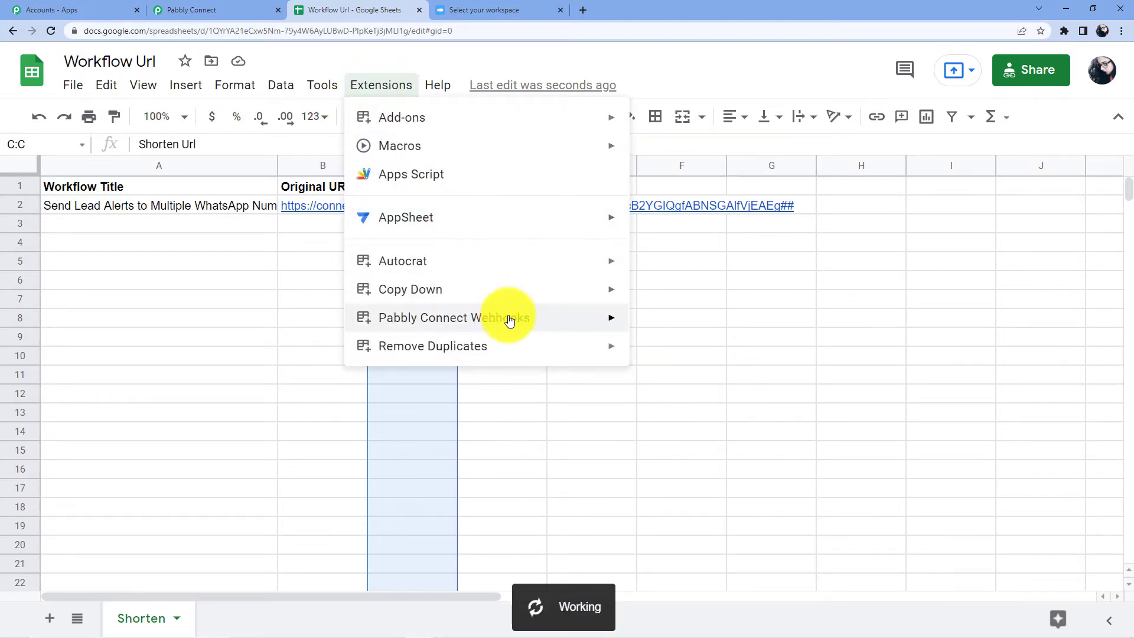
mouse_move(590, 322)
mouse_move(502, 127)
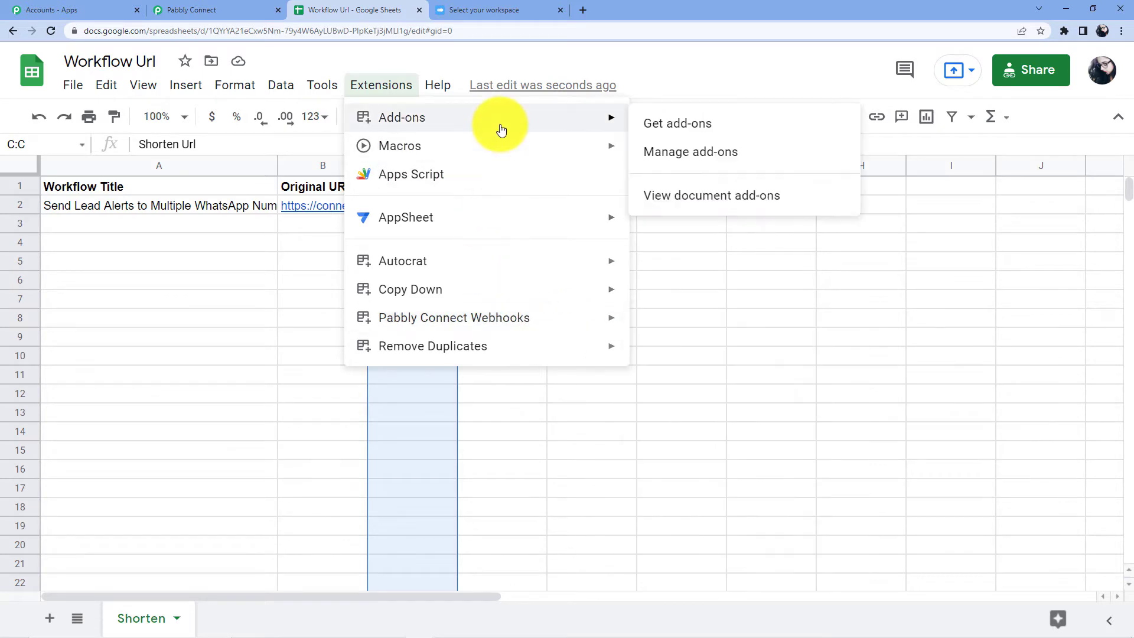
Step: Look up 'Pabbly' Connect Webhooks in the add-on marketplace, then close the marketplace
left_click(665, 123)
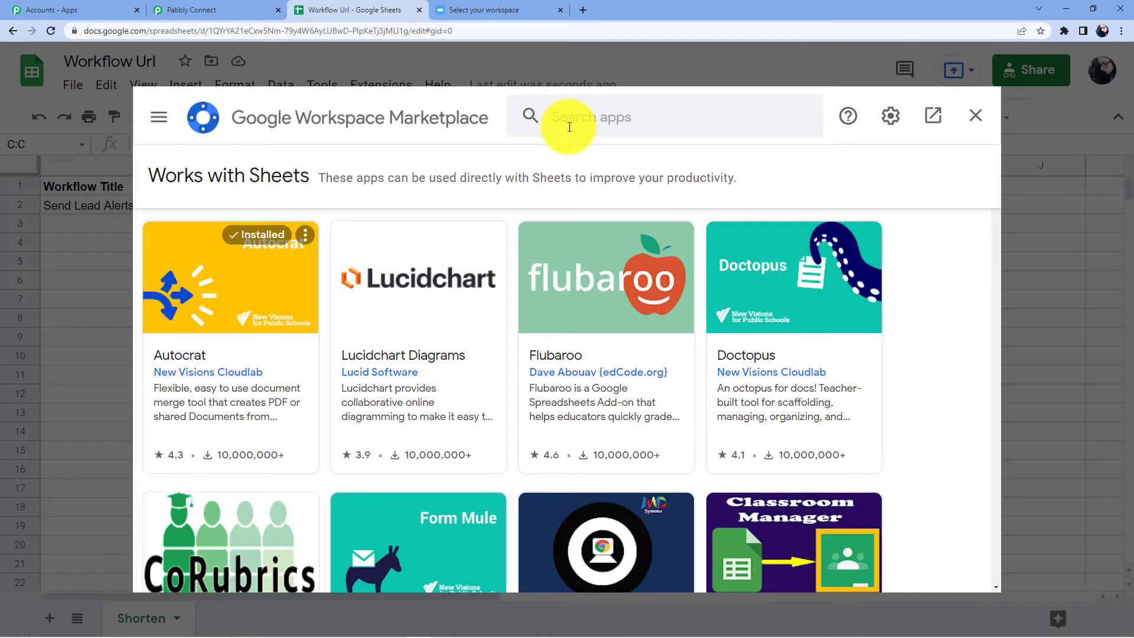
left_click(576, 120)
type("Pabbly")
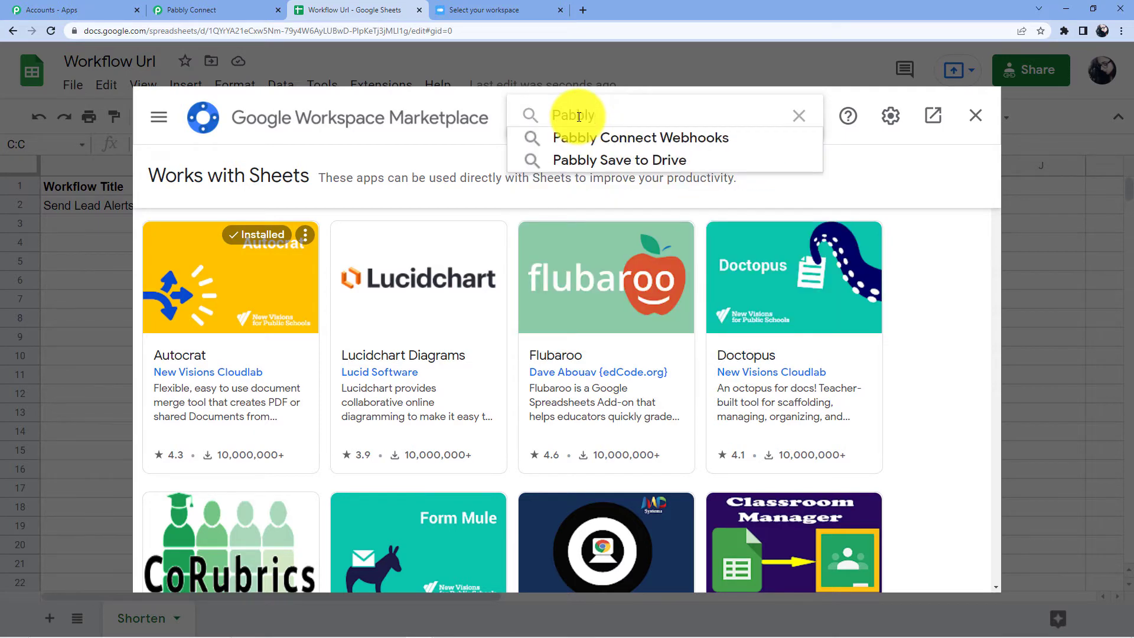
left_click(621, 139)
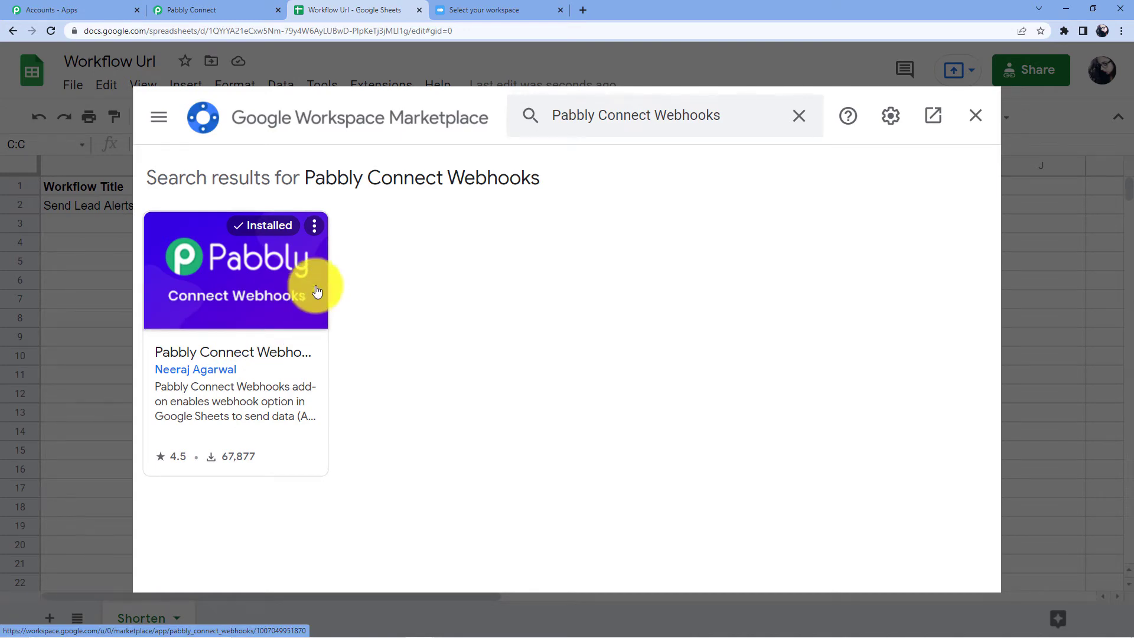
left_click(974, 120)
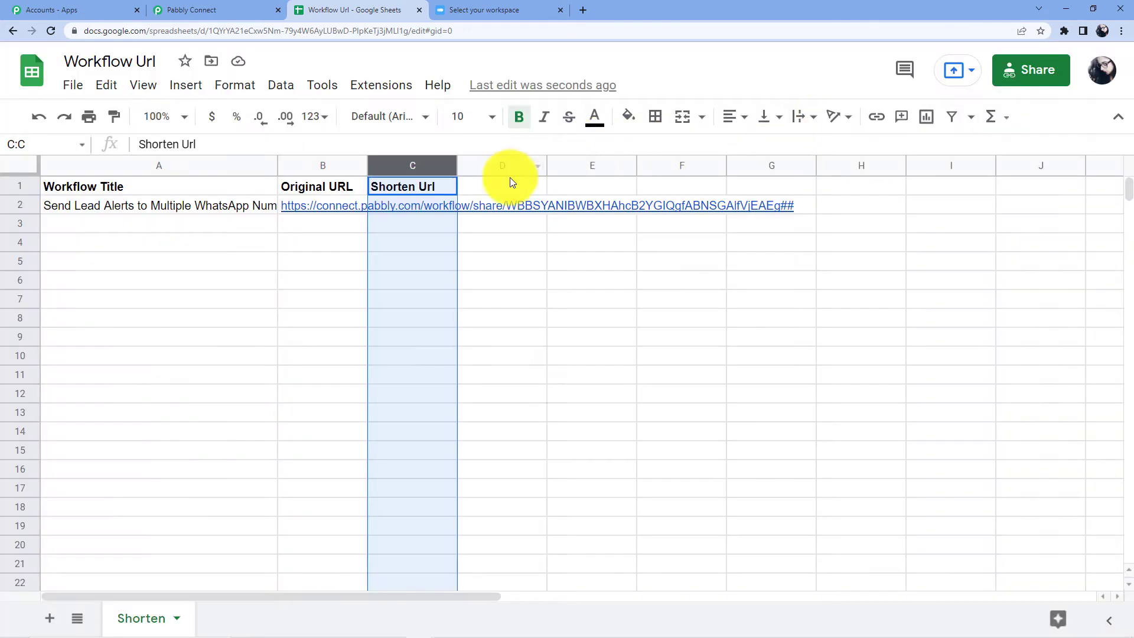
left_click(384, 89)
Step: In the add-on's Initial Setup, replace the old webhook URL with the pasted Pabbly one
mouse_move(504, 329)
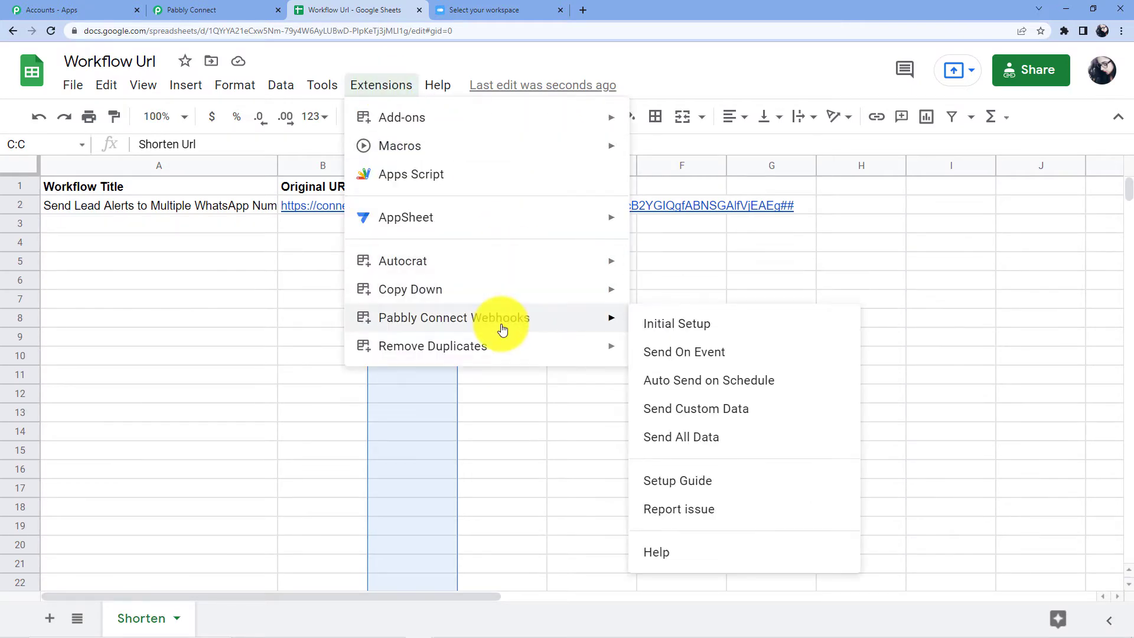
left_click(674, 321)
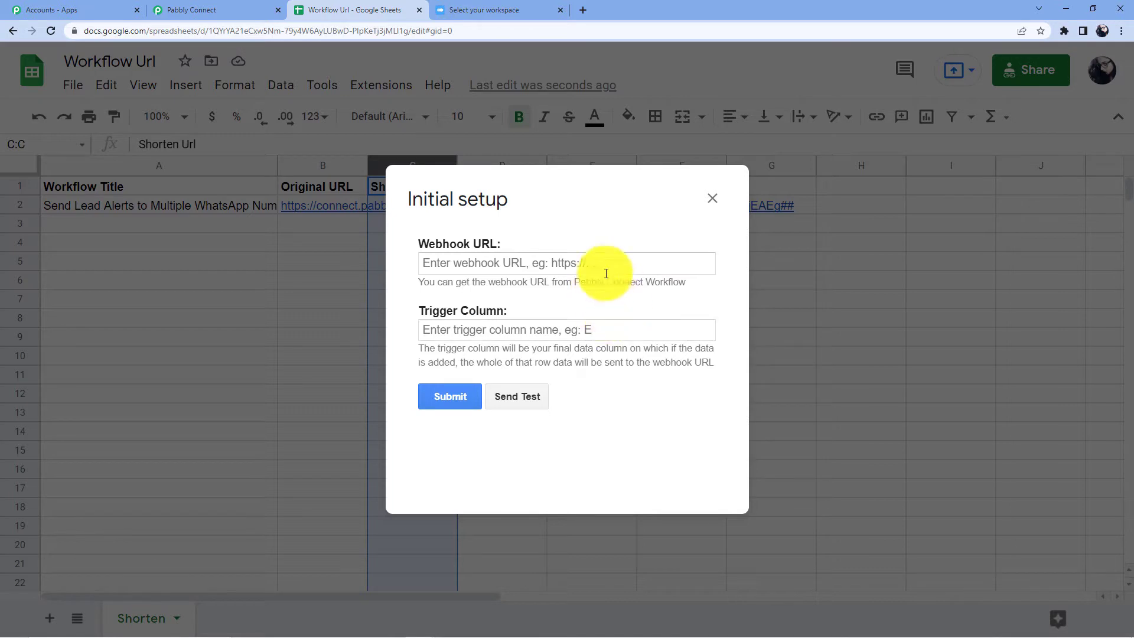
left_click_drag(688, 263, 349, 273)
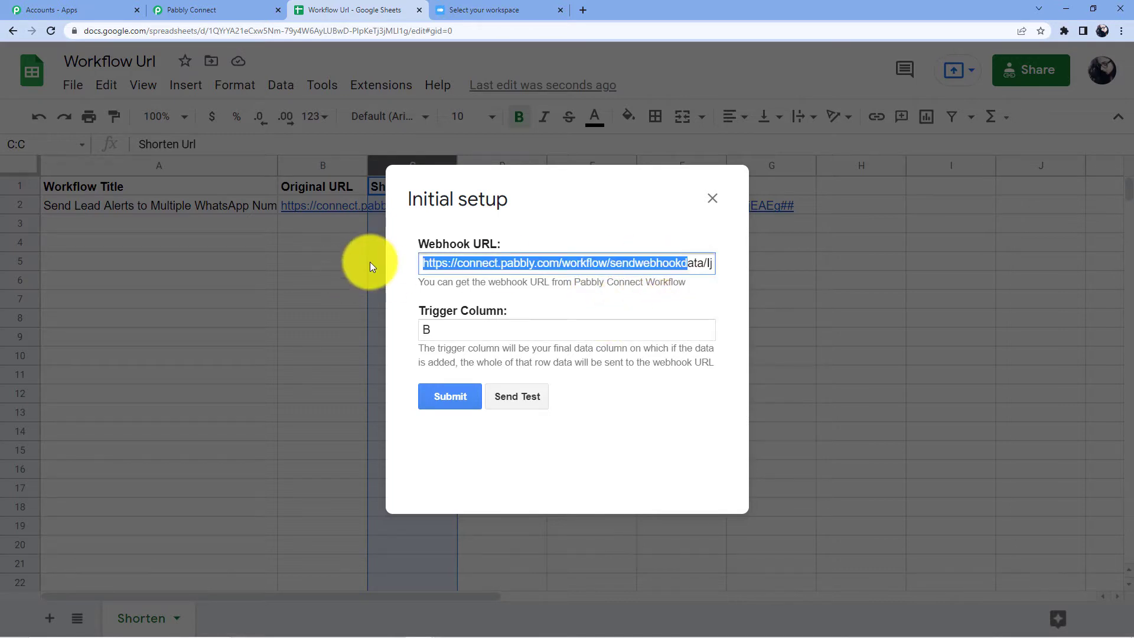
key("BackSpace")
left_click_drag(570, 264, 346, 265)
key("BackSpace")
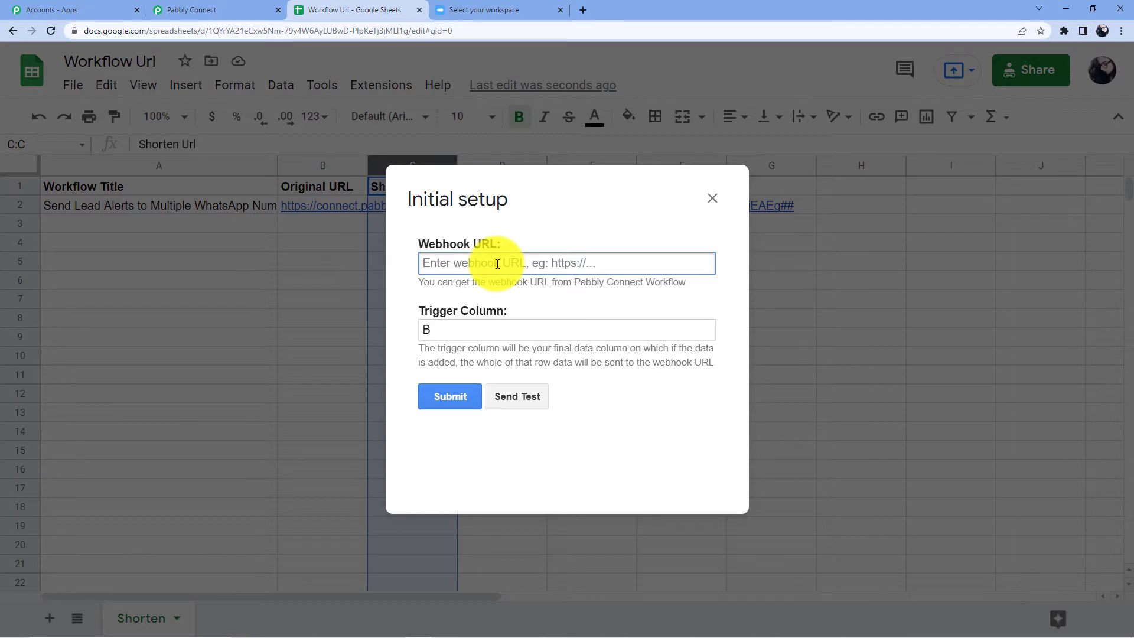
left_click(260, 10)
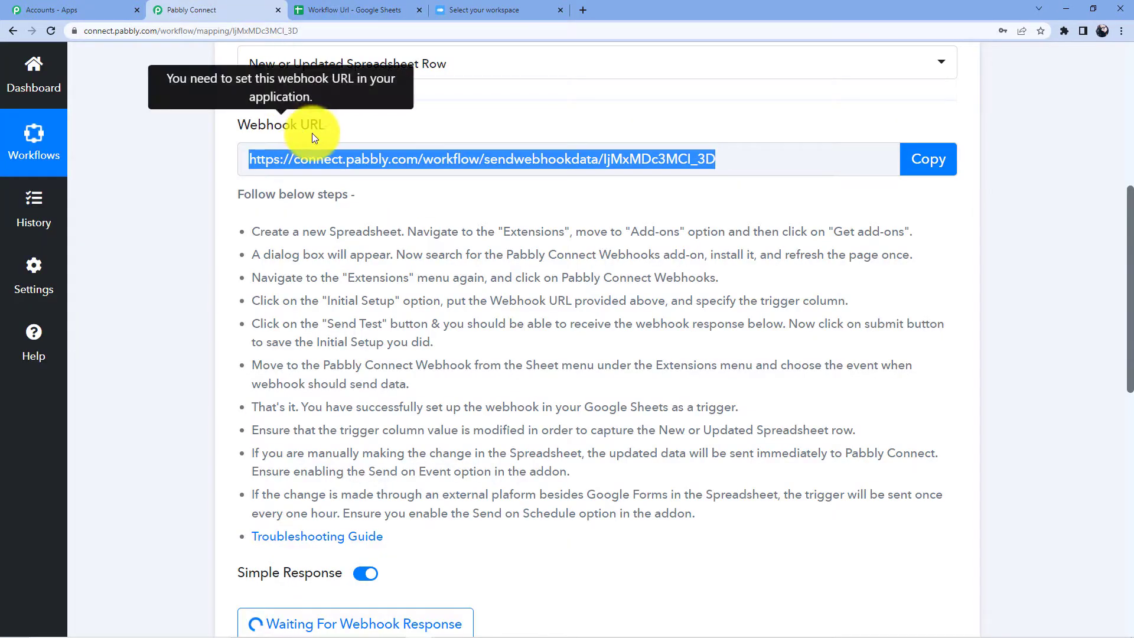
left_click(302, 11)
Step: Set the trigger column to C and submit the webhook setup
left_click(423, 334)
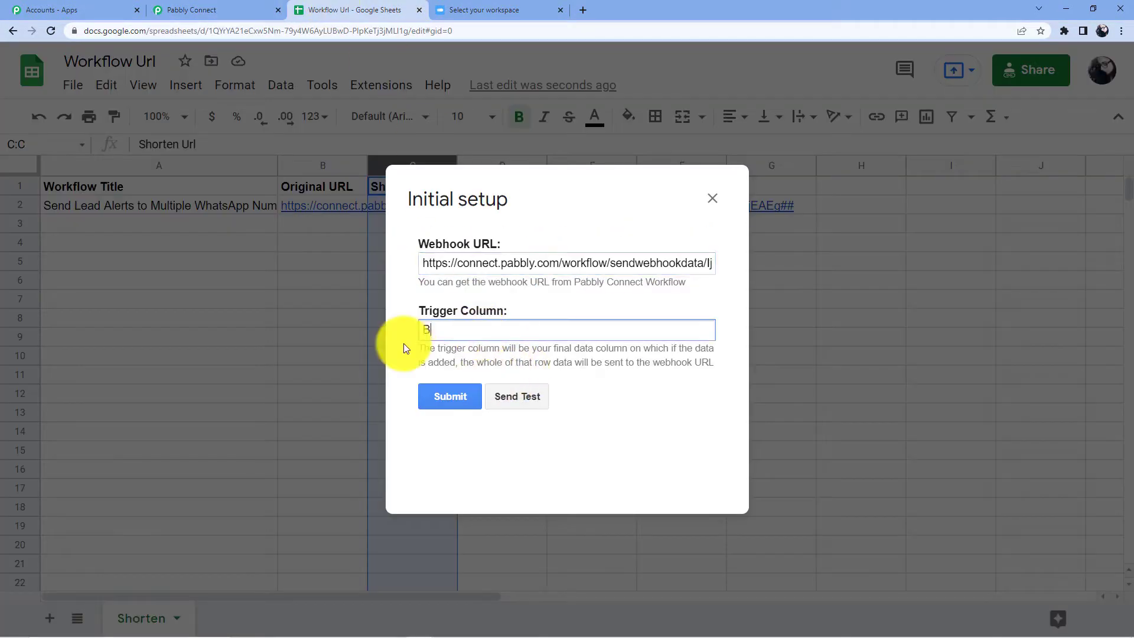
key("BackSpace")
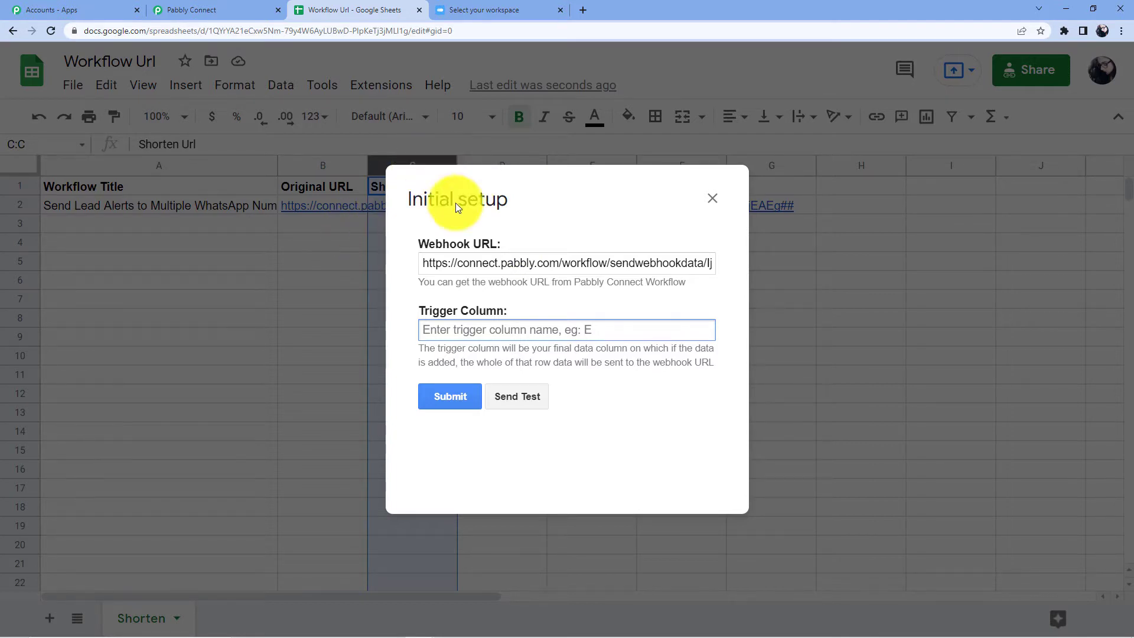
left_click(461, 335)
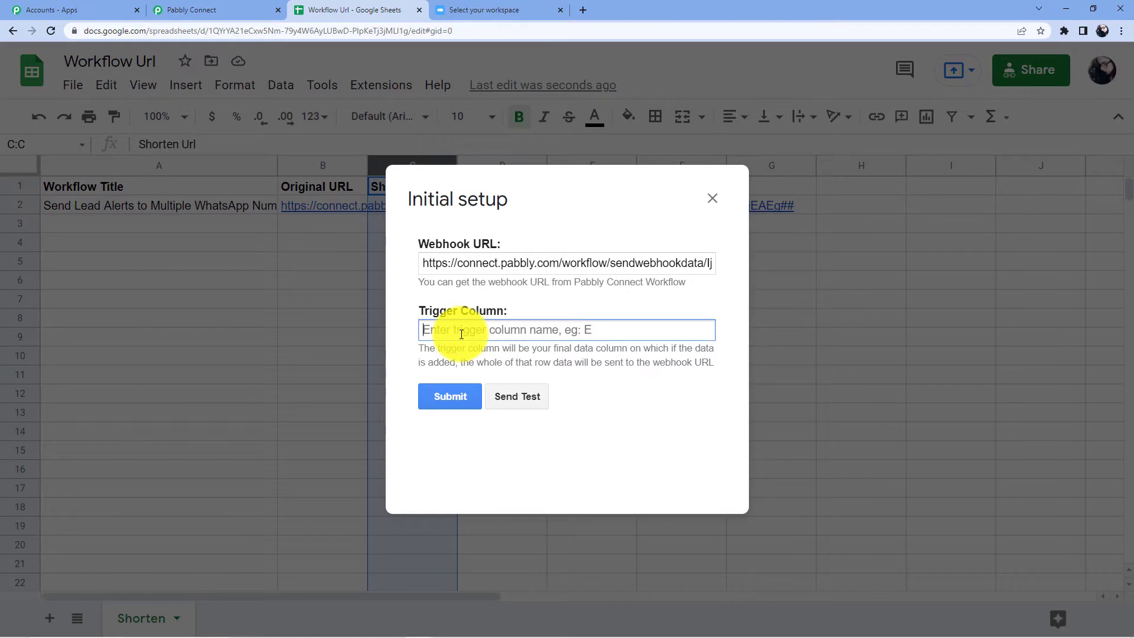
type("c")
key("BackSpace")
type("C")
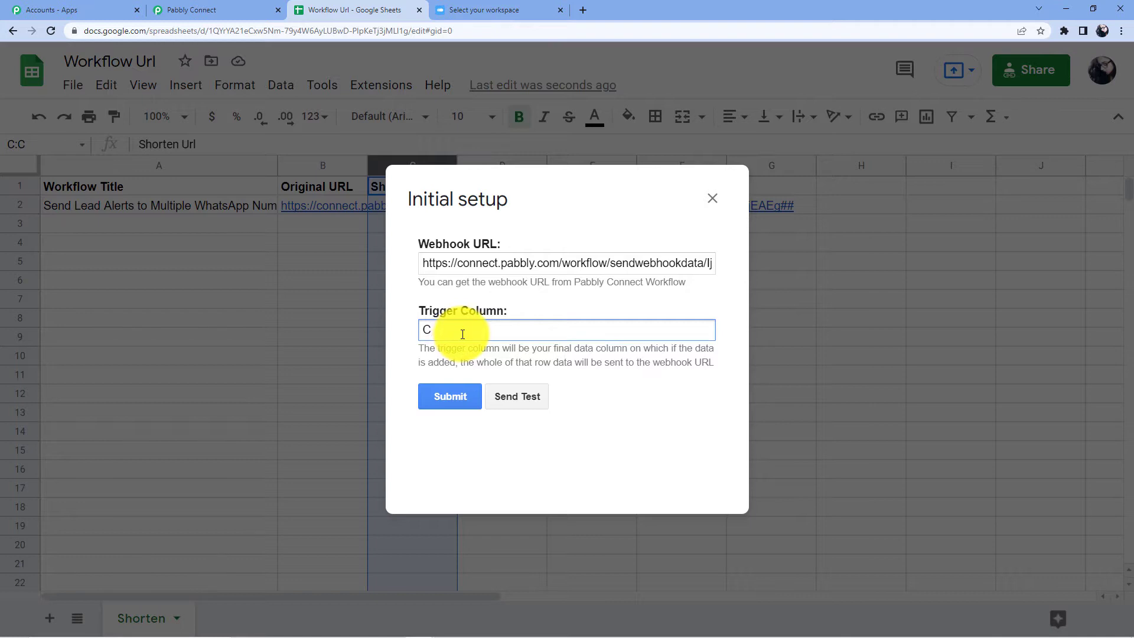
left_click(444, 395)
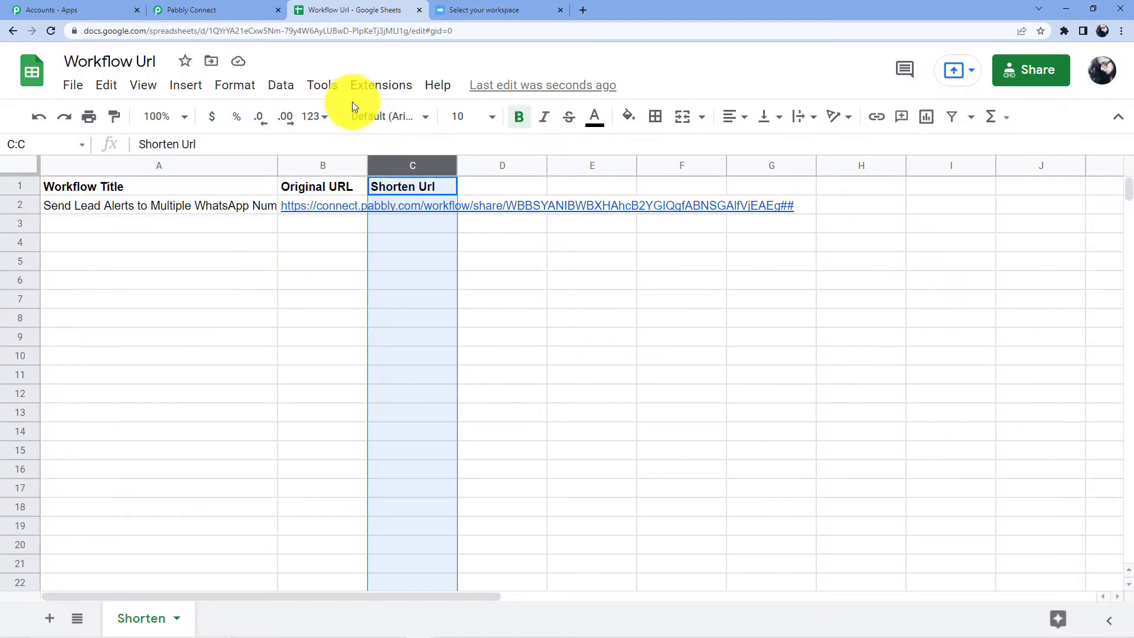
Step: Send a test from the setup form, then close it and check the column C cells
left_click(372, 87)
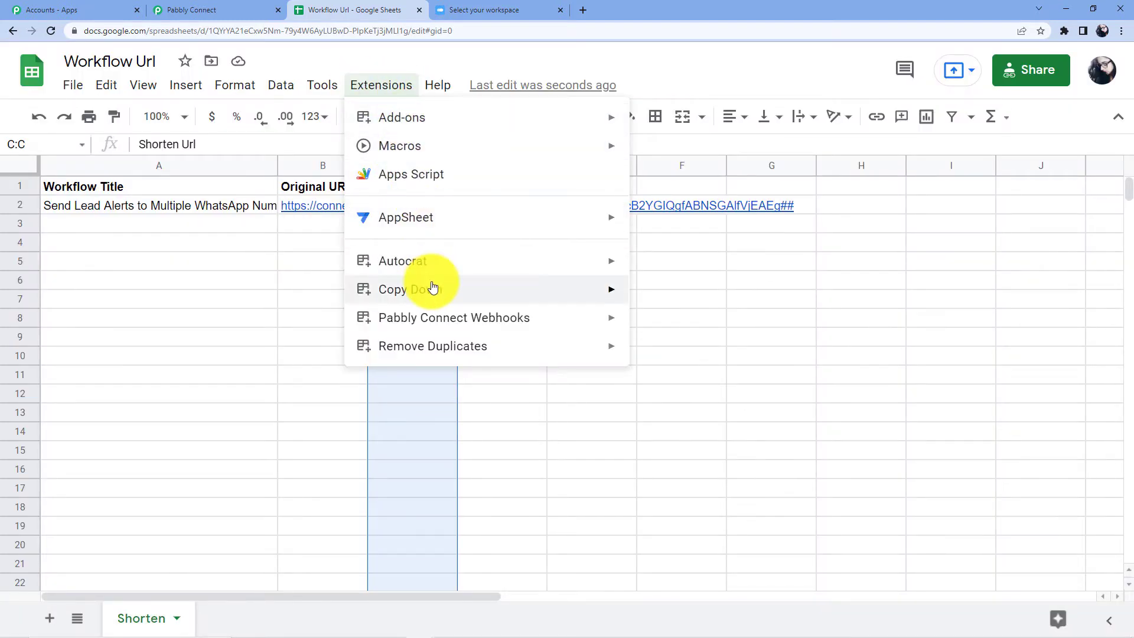
mouse_move(506, 319)
left_click(695, 321)
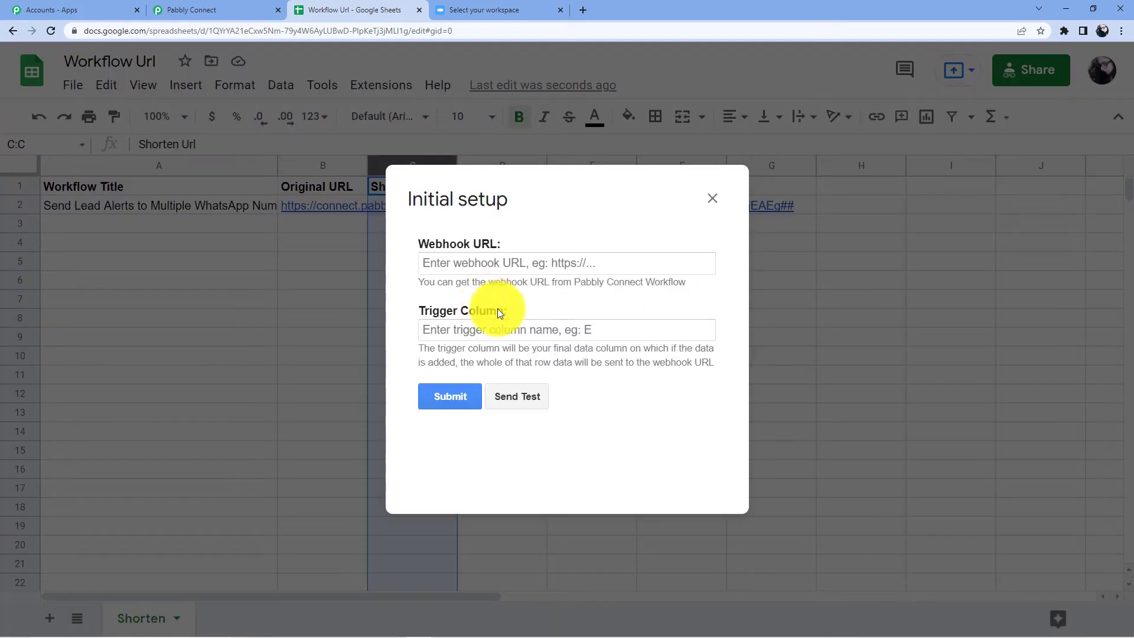
left_click(473, 329)
left_click(507, 394)
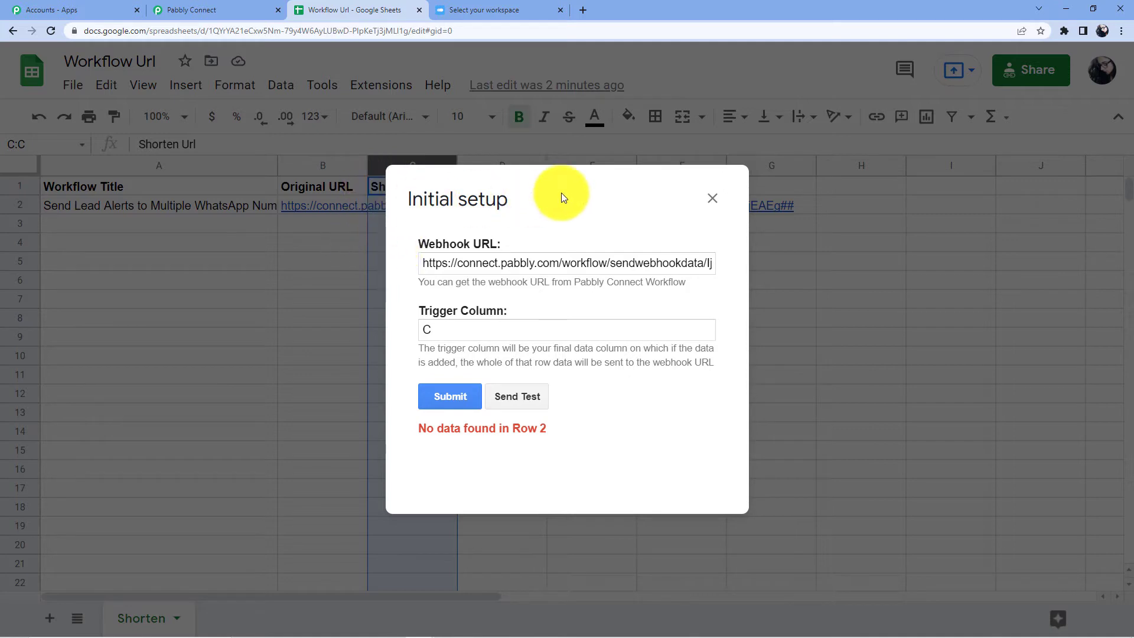
left_click(714, 199)
left_click(427, 188)
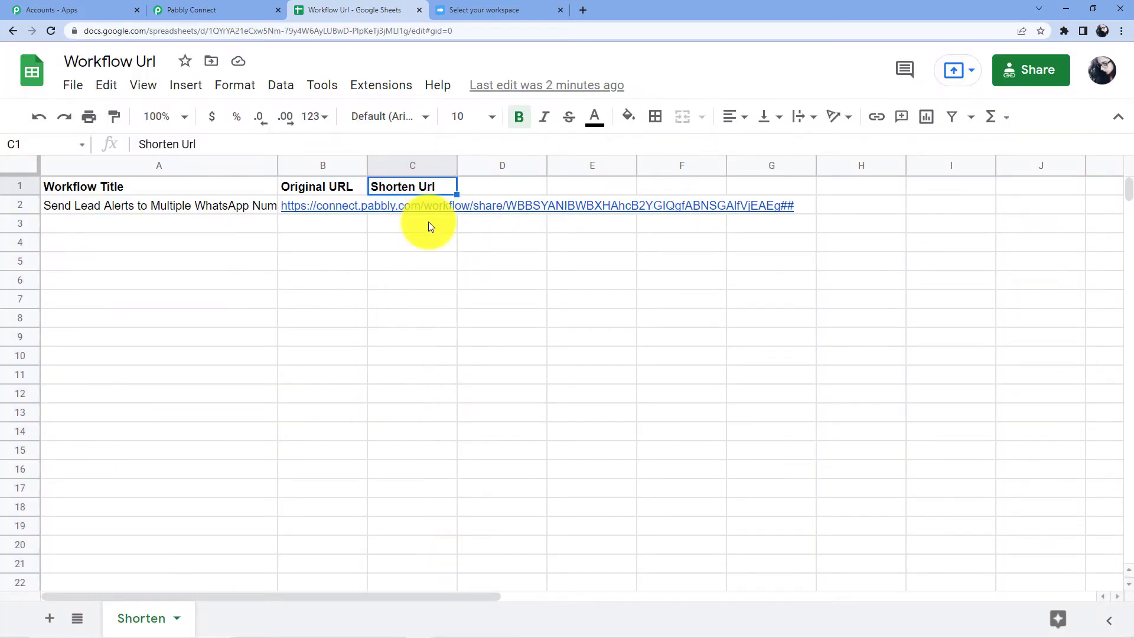
left_click(418, 225)
key("Down")
key("Down")
key("Down")
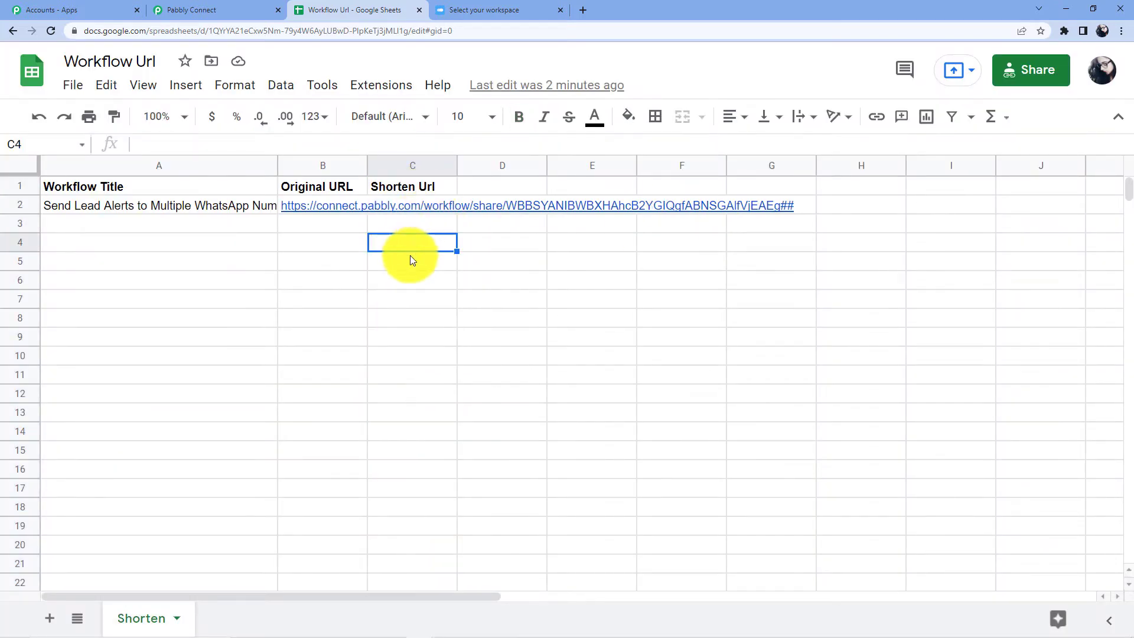
Step: Check the Original URL cells in column B, ending on the URL in B2
left_click(334, 245)
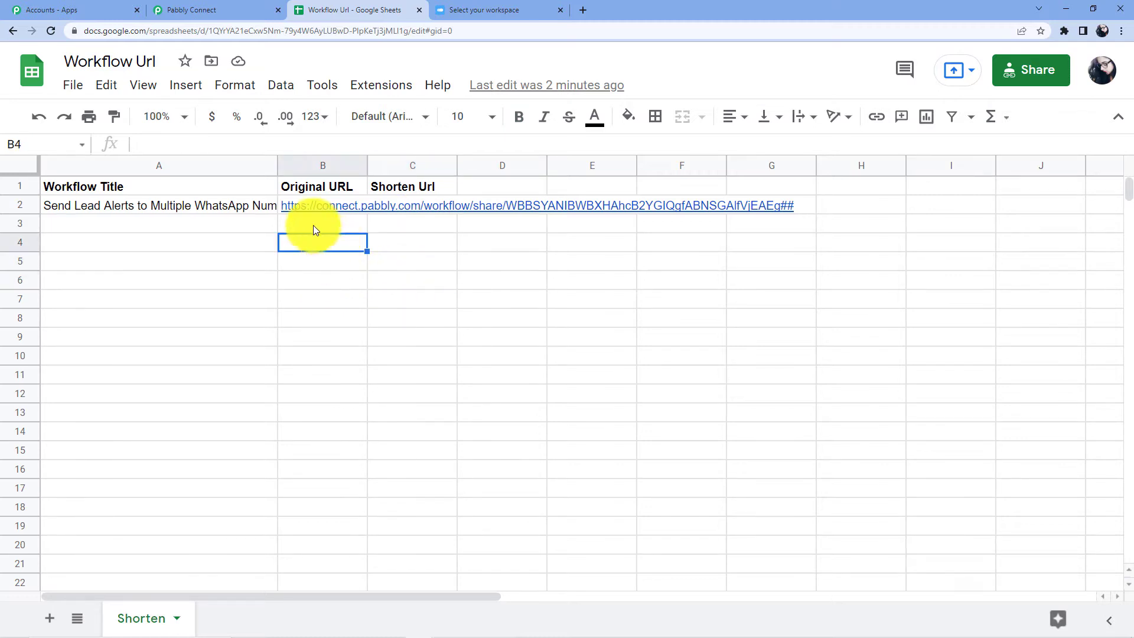
left_click(313, 225)
left_click(335, 187)
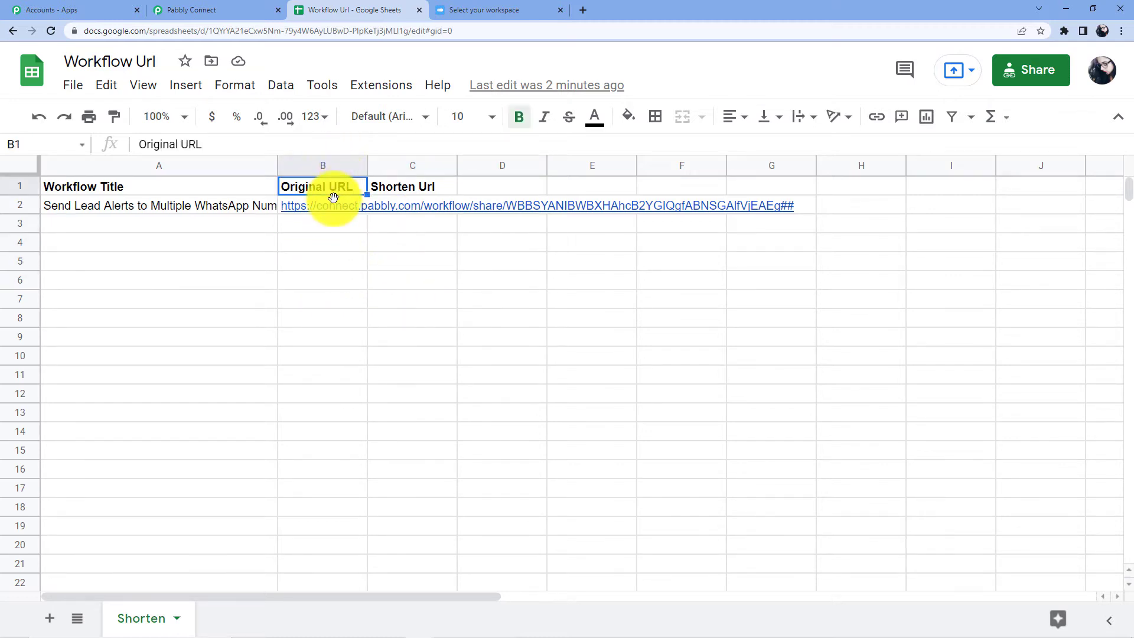
left_click(331, 204)
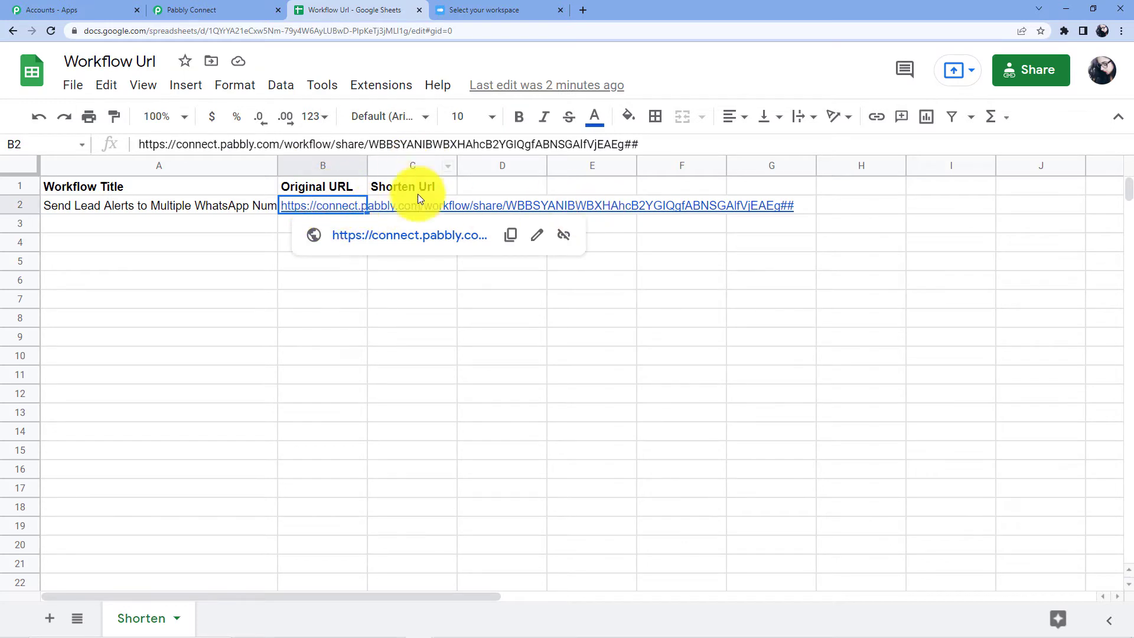
Step: Resubmit the webhook add-on's Initial Setup with the pasted URL and trigger column B
left_click(383, 87)
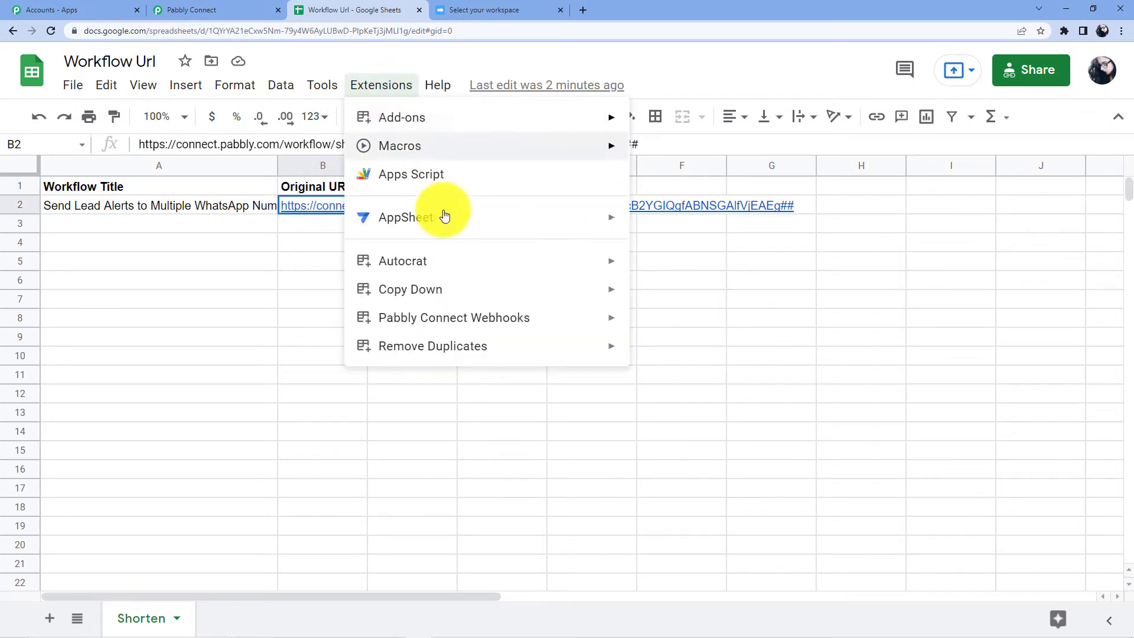
mouse_move(524, 316)
left_click(684, 326)
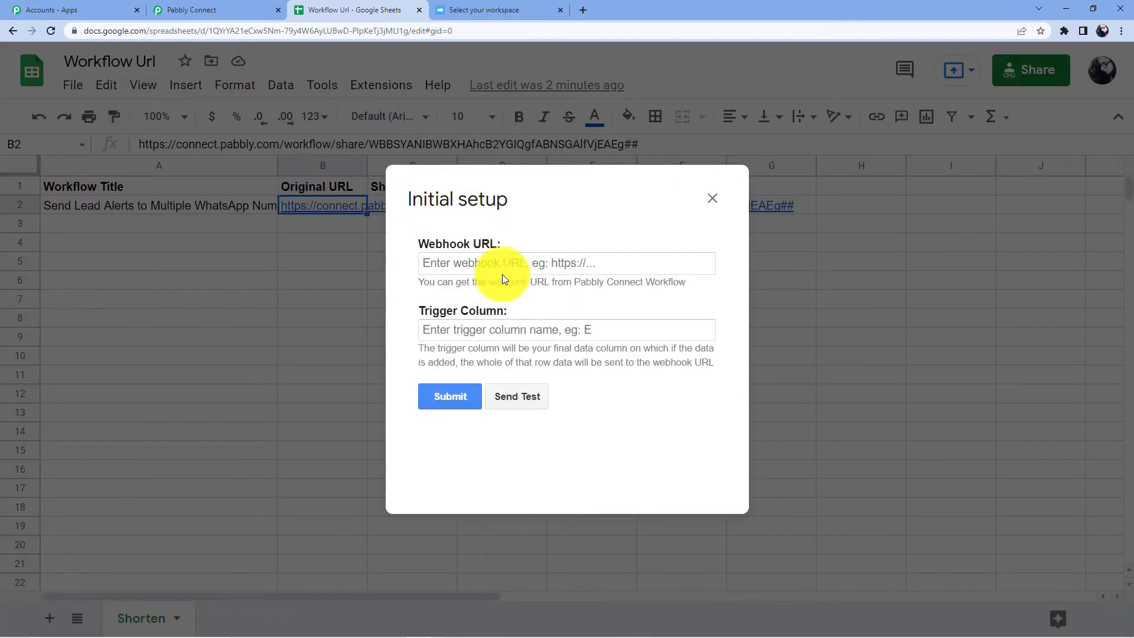
left_click(503, 270)
key("ctrl+v")
left_click(480, 330)
type("C")
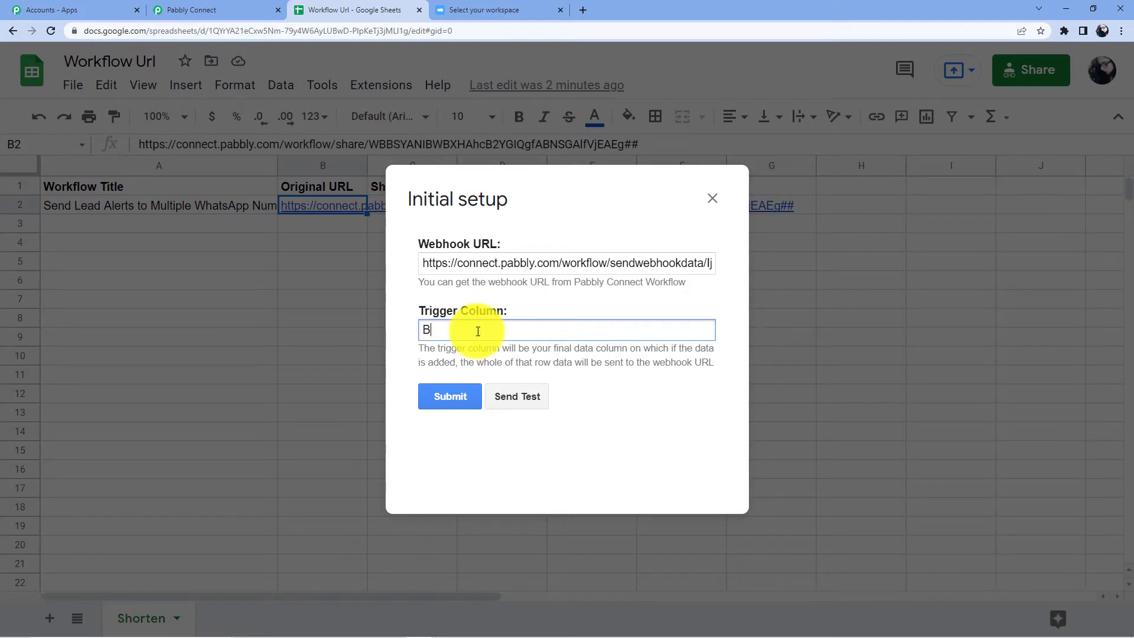
left_click(435, 406)
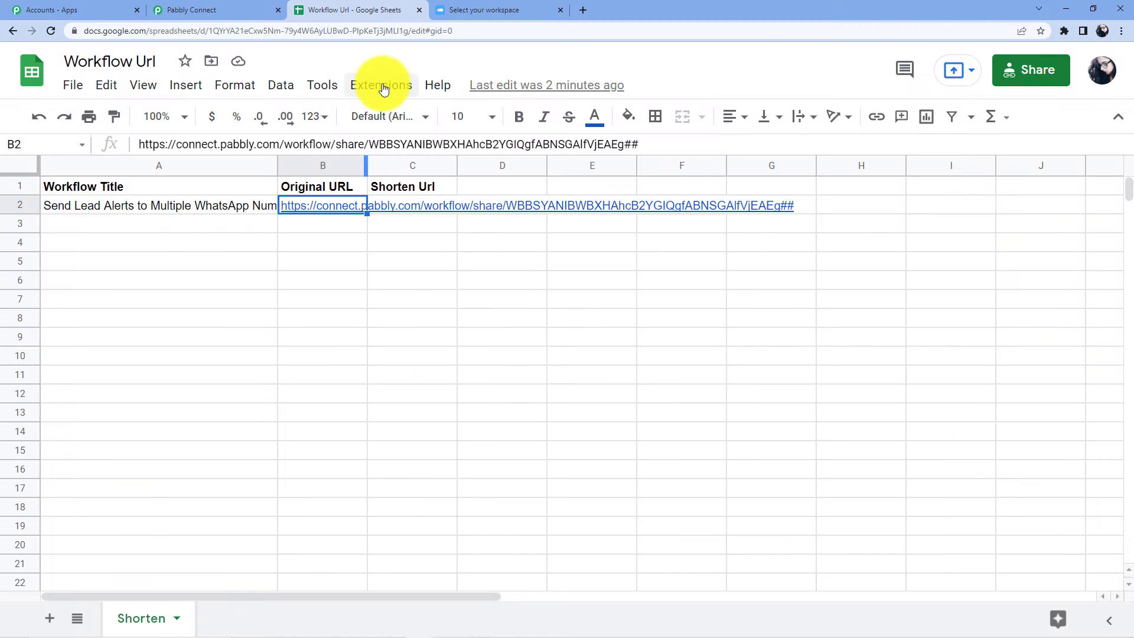
Step: Send row 2 as a test to Pabbly Connect, then return to the workflow
left_click(381, 86)
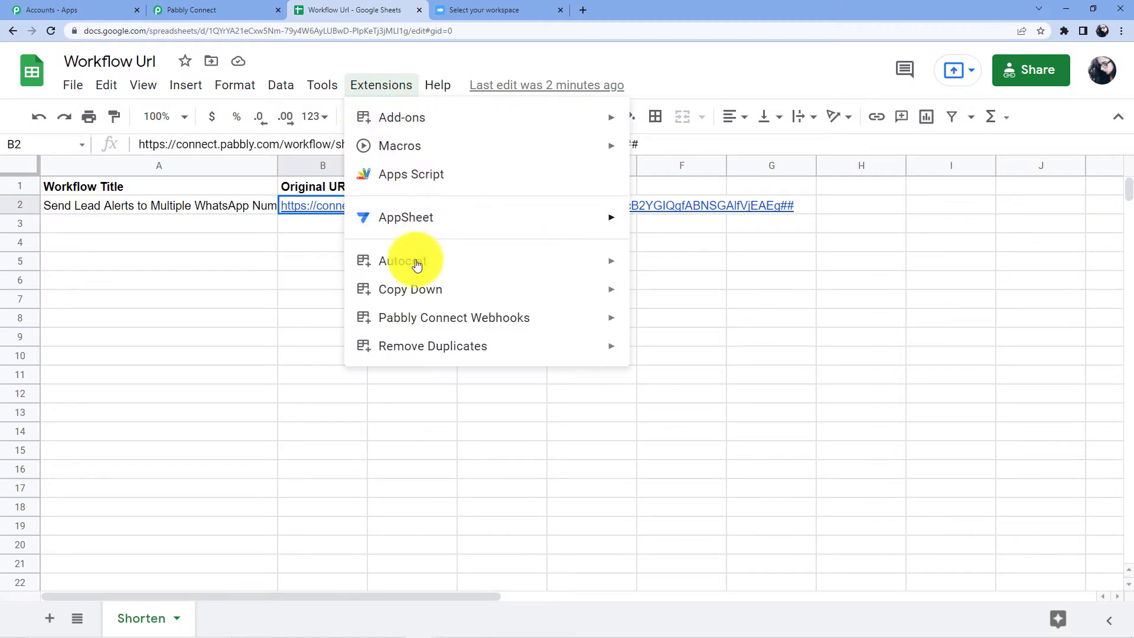
mouse_move(489, 318)
left_click(689, 329)
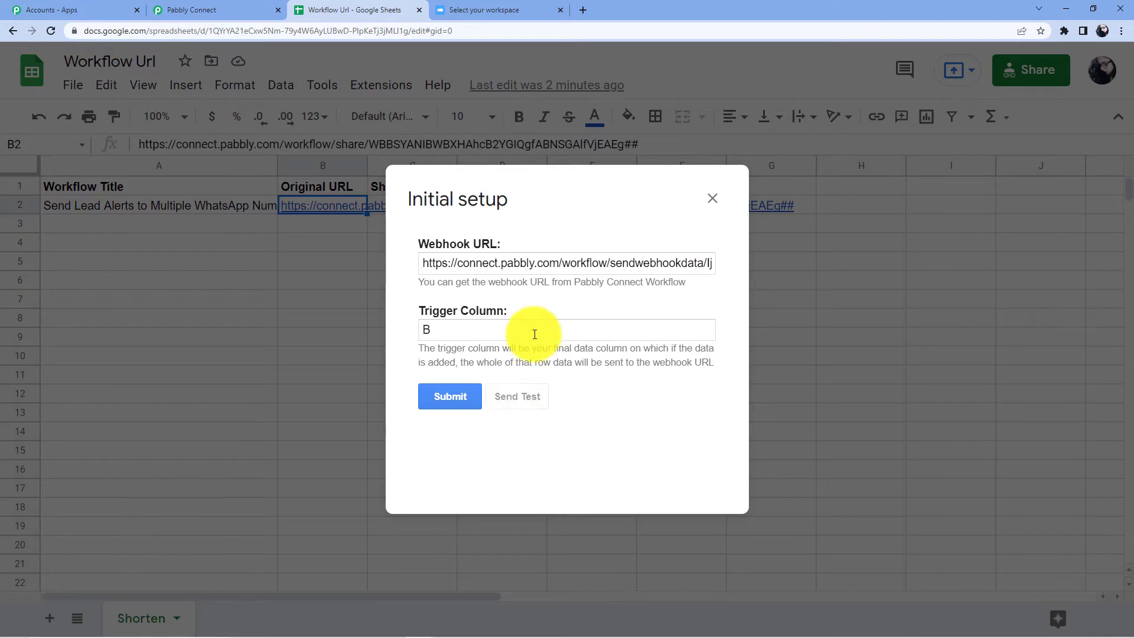
scroll(572, 388, "down", 1)
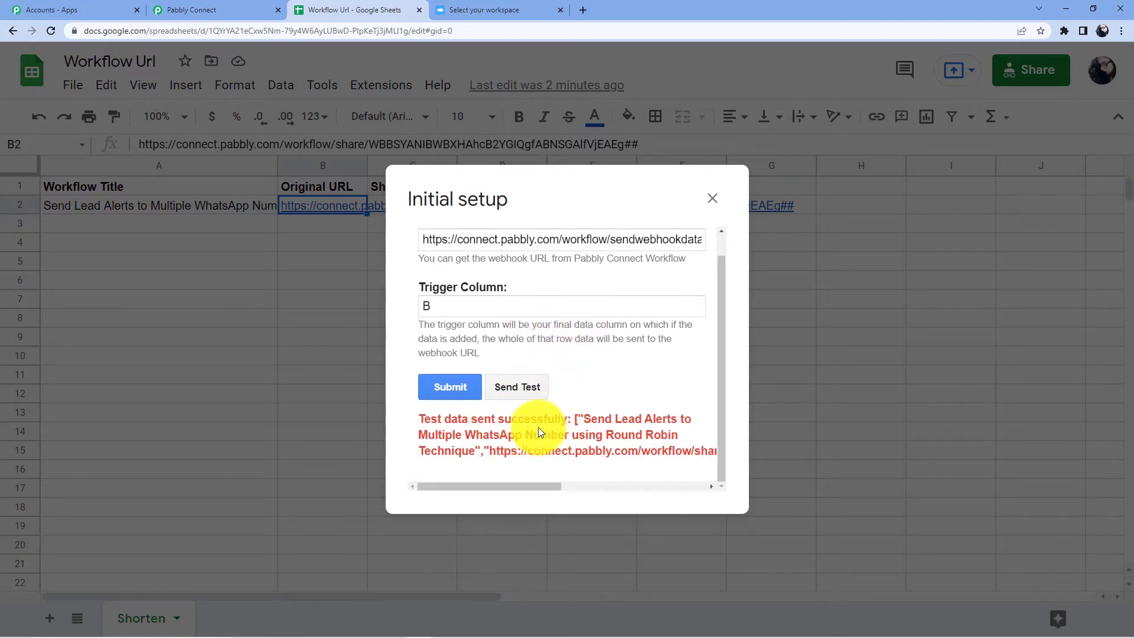
left_click(712, 198)
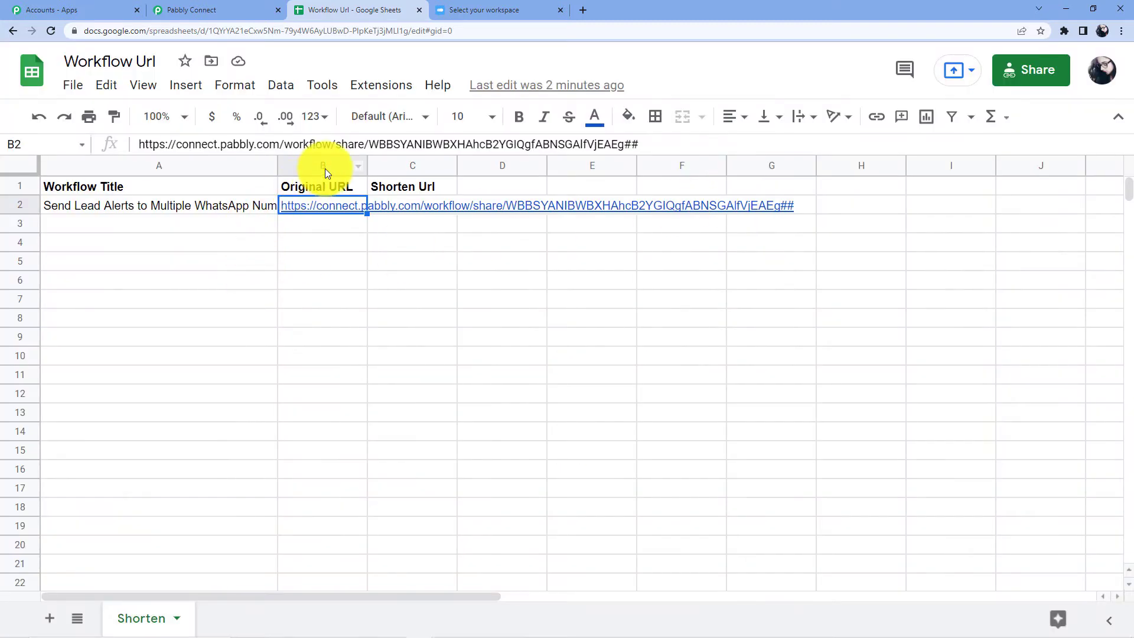
left_click(240, 11)
scroll(435, 283, "down", 9)
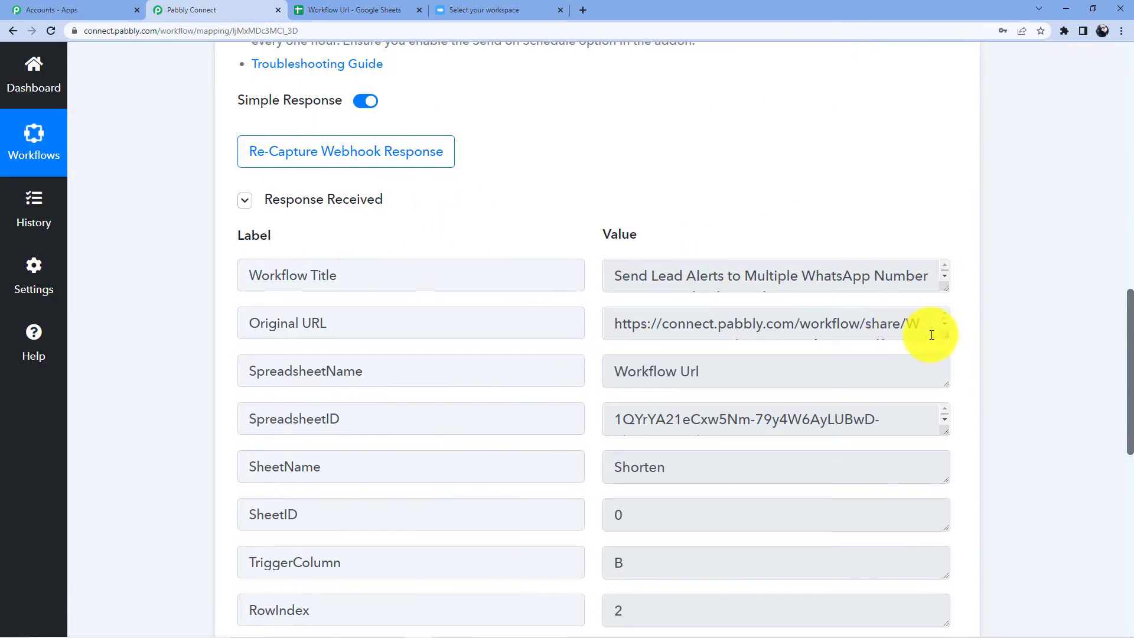
Step: Add Switchy.io as the second step with the Create Link action event
left_click_drag(946, 337, 948, 376)
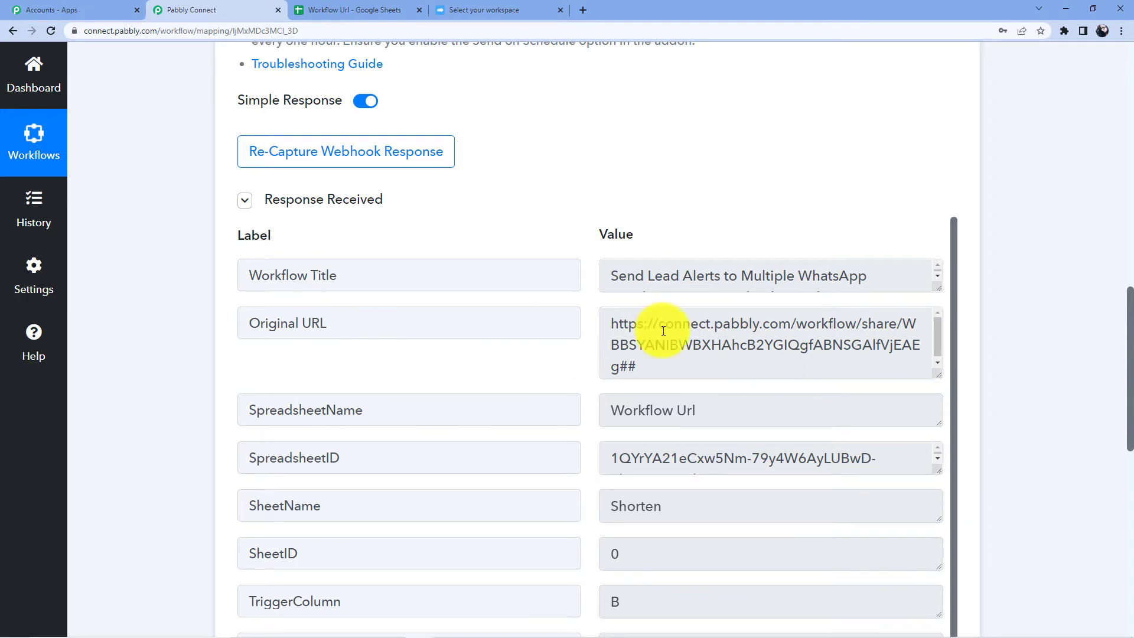
scroll(1005, 278, "down", 10)
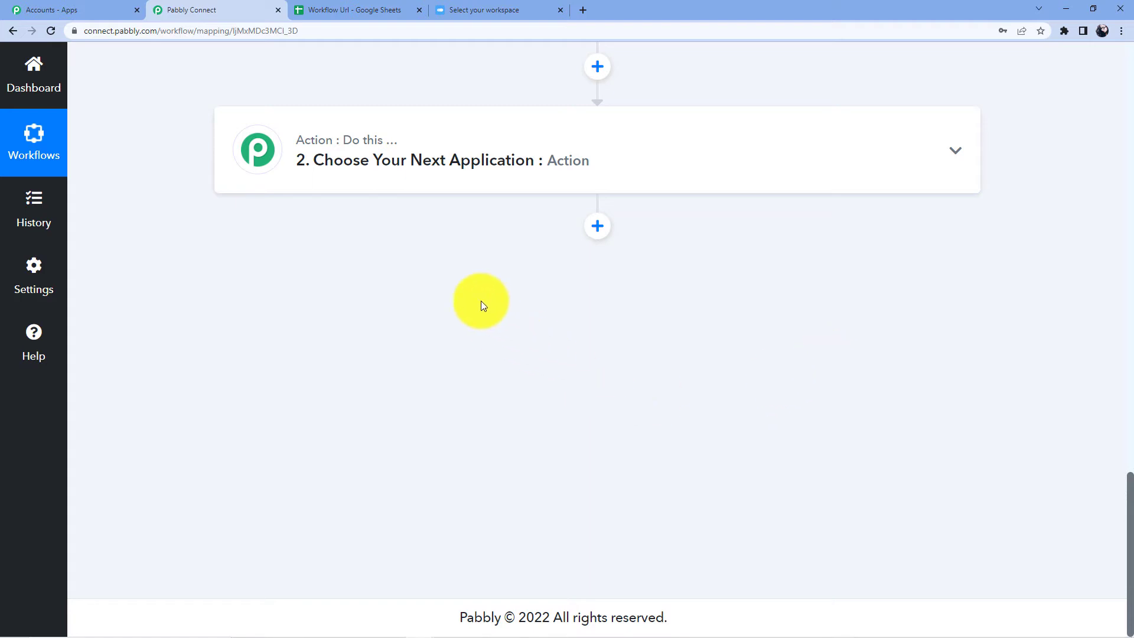
left_click(413, 155)
left_click(344, 267)
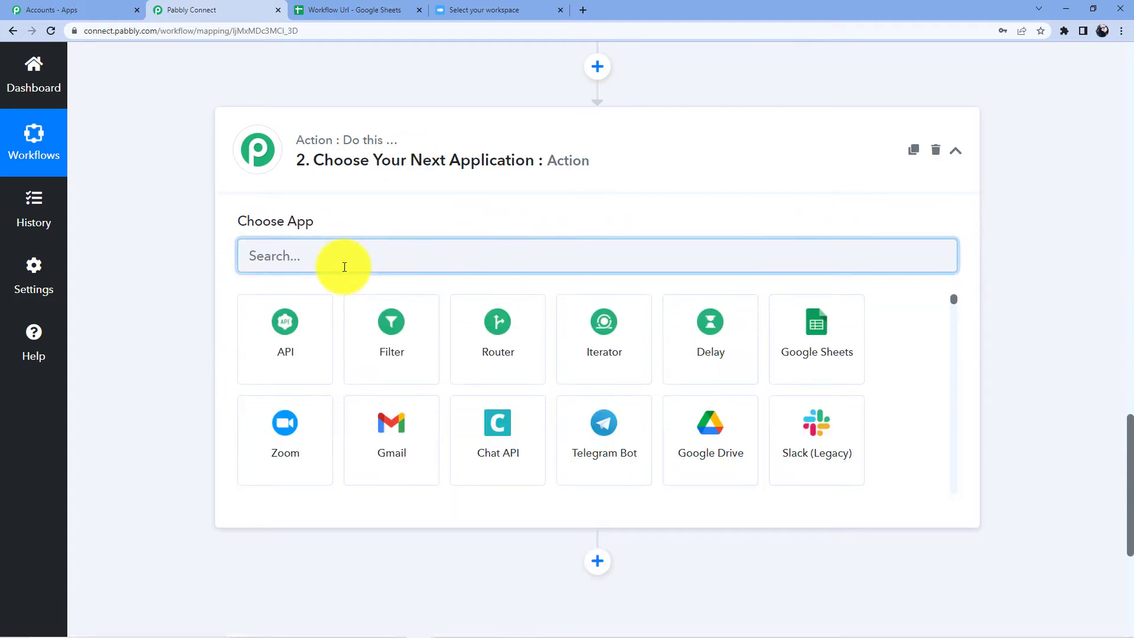
type("Switchy")
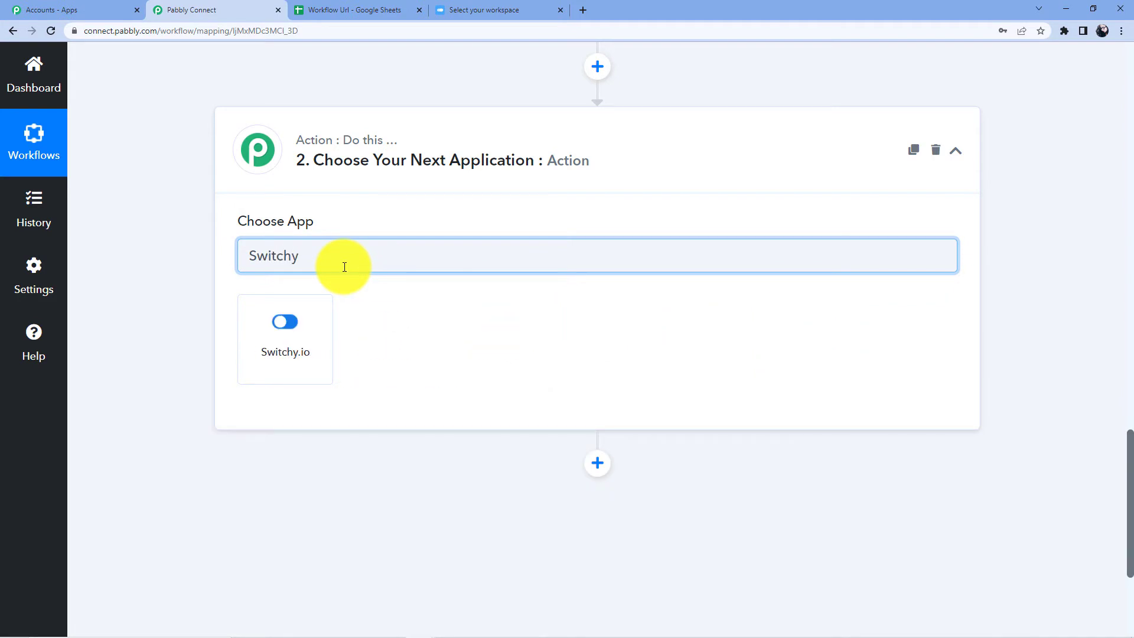
left_click(306, 322)
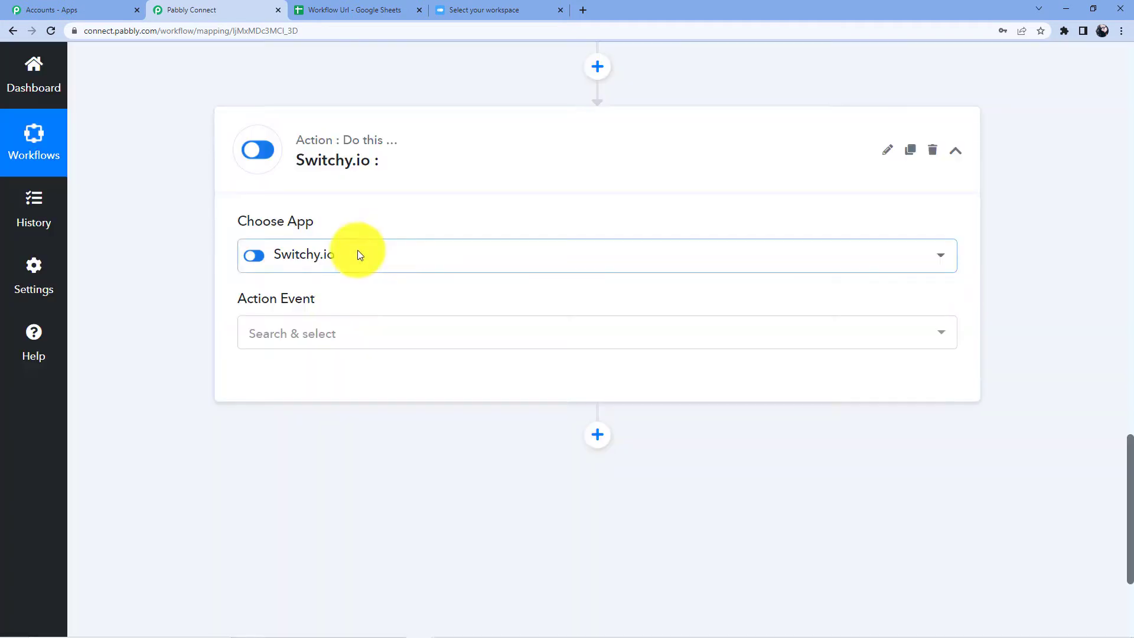
left_click(299, 328)
left_click(299, 407)
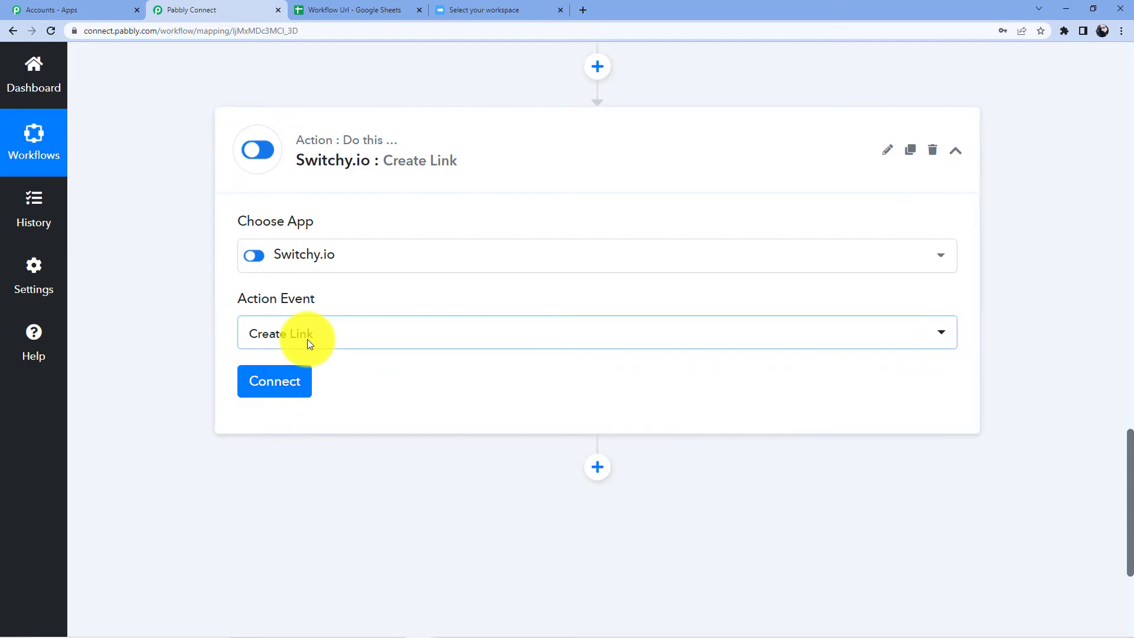
Step: Start adding a new Switchy.io connection that asks for an API key
scroll(308, 339, "down", 4)
left_click(284, 154)
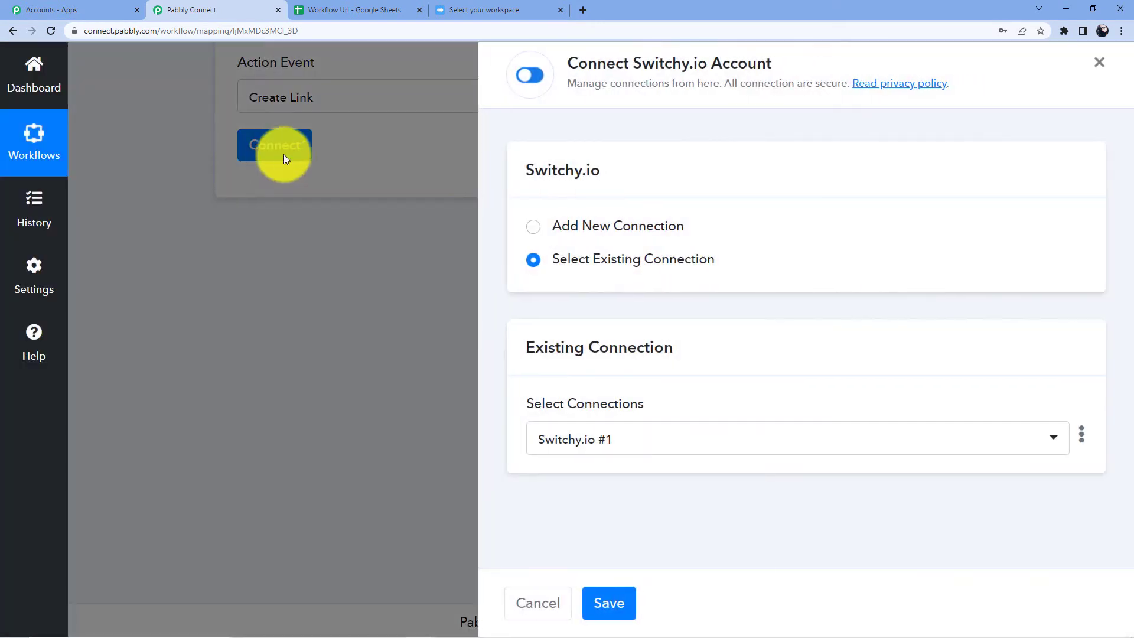
left_click(608, 227)
scroll(640, 450, "down", 1)
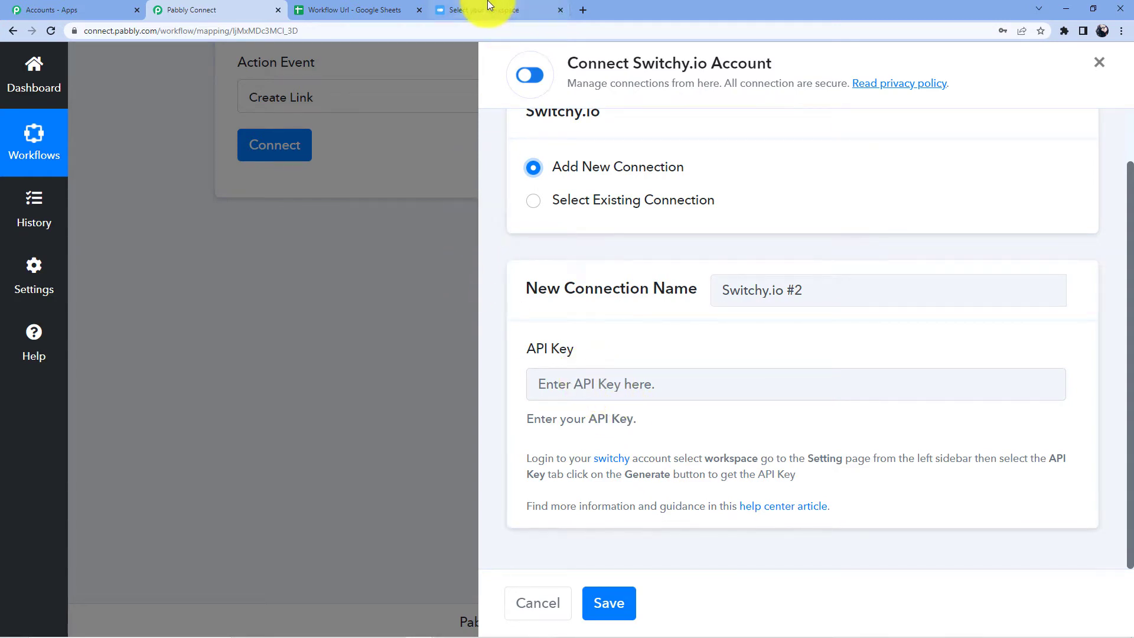
left_click(470, 10)
Step: Copy the value of the 'A to S' key from Switchy's Settings > API key page
left_click(16, 593)
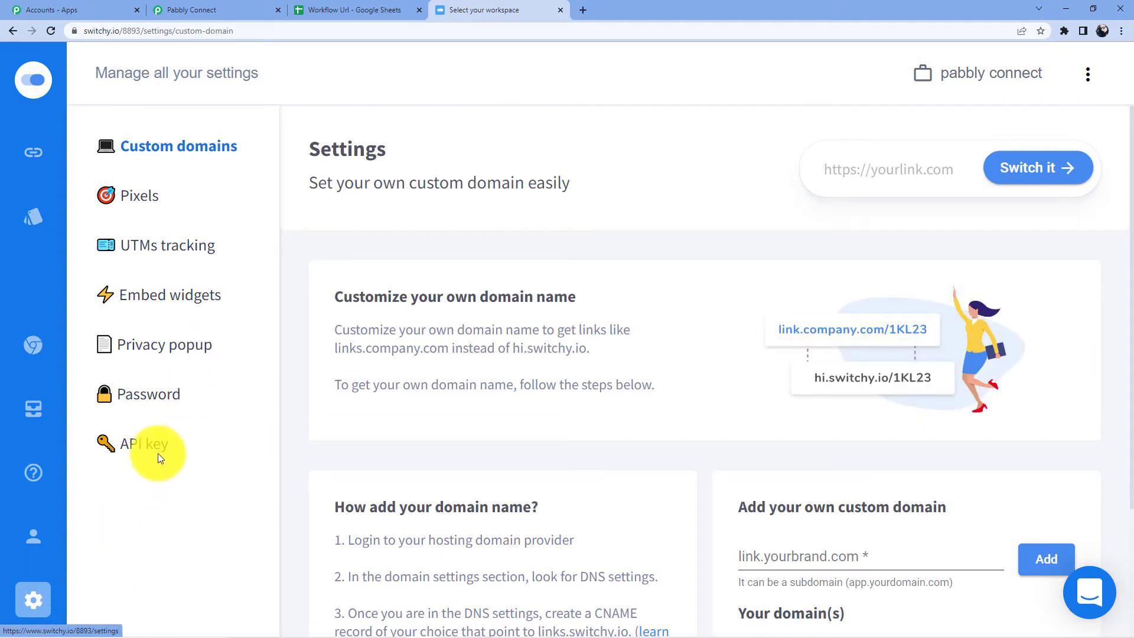
left_click(157, 453)
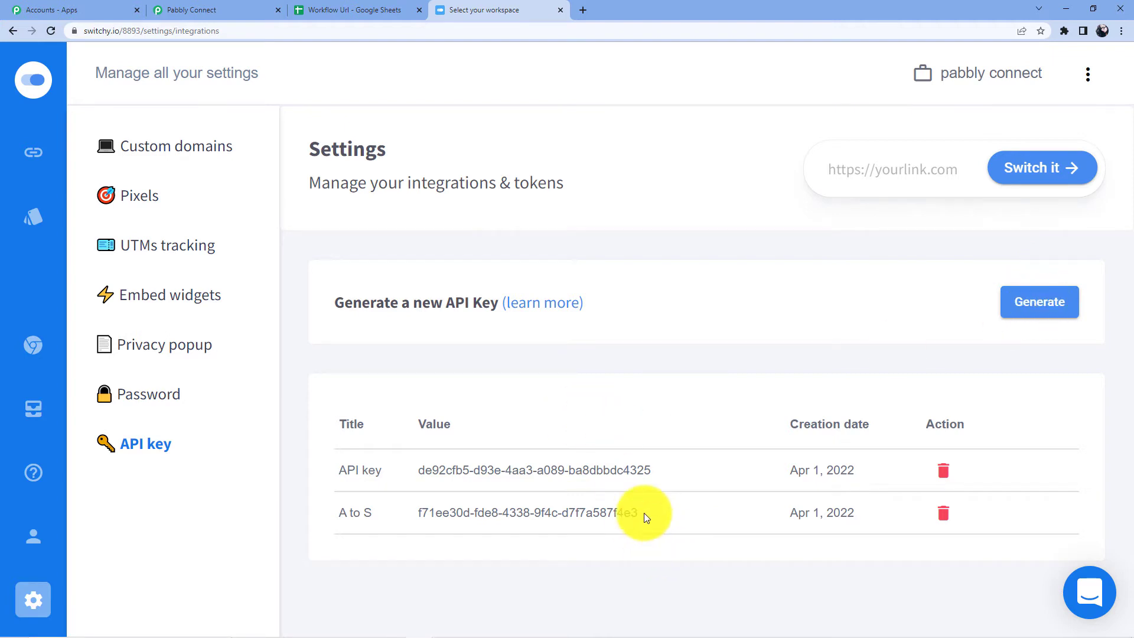
left_click_drag(644, 515, 404, 518)
right_click(435, 511)
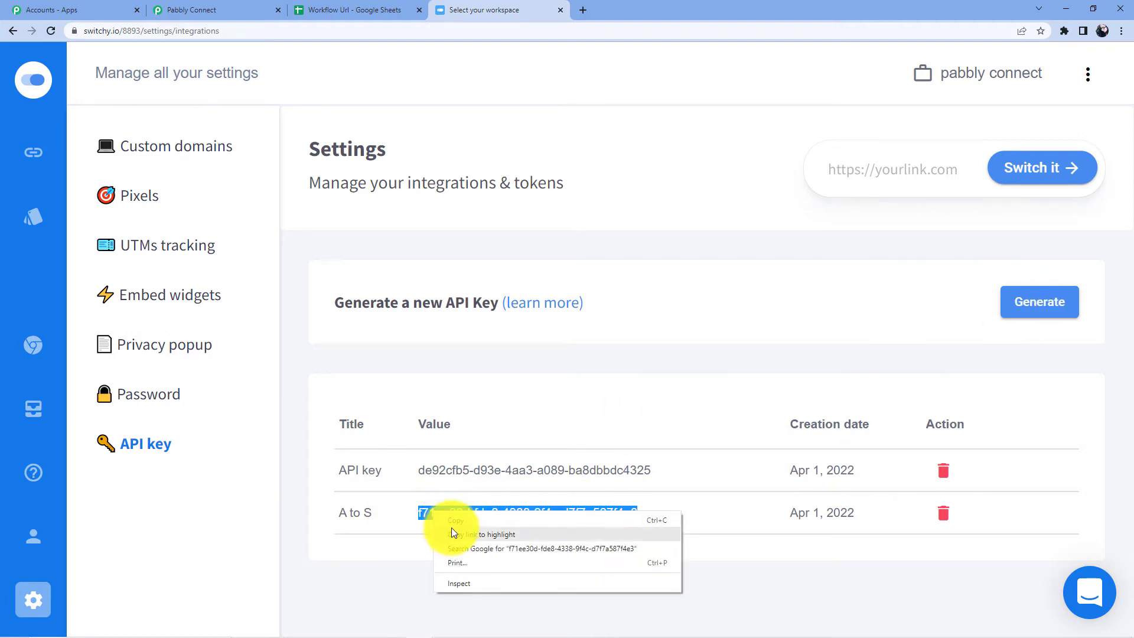
left_click(452, 519)
Step: Save the new Switchy.io connection using the pasted API key
left_click(235, 4)
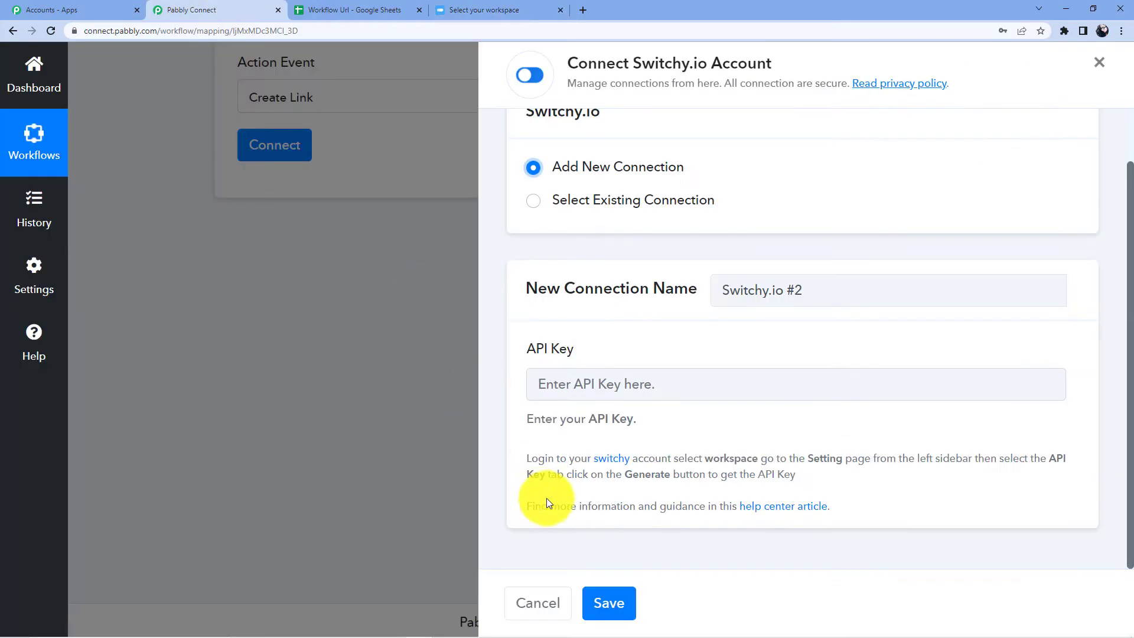
left_click(582, 381)
key("ctrl+v")
left_click(612, 602)
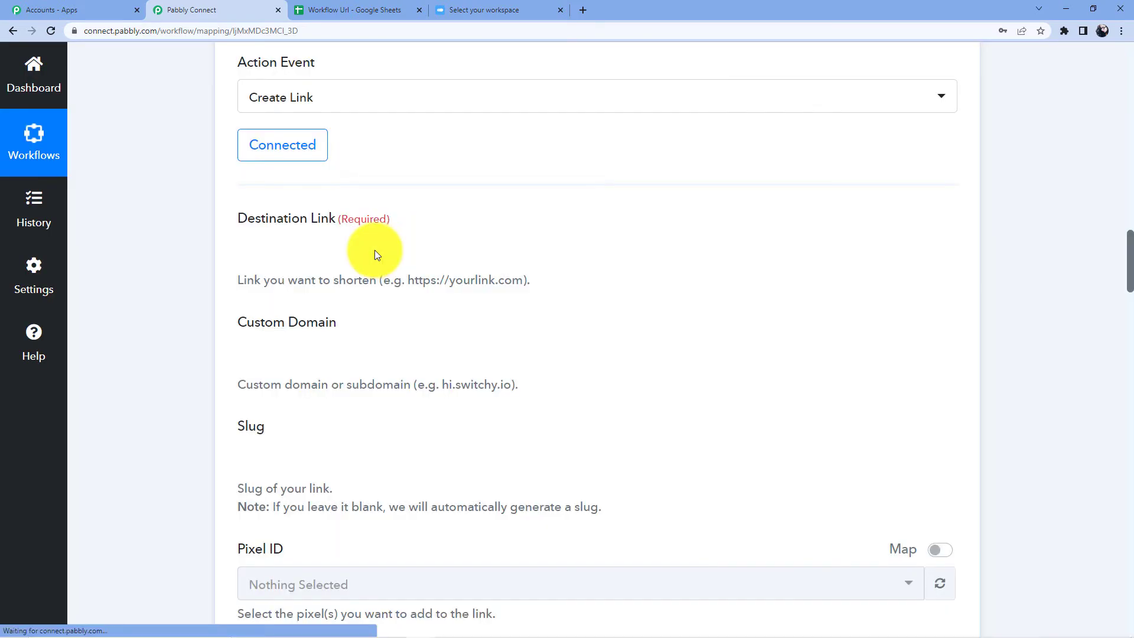
scroll(385, 250, "down", 1)
scroll(385, 250, "up", 2)
scroll(386, 250, "up", 4)
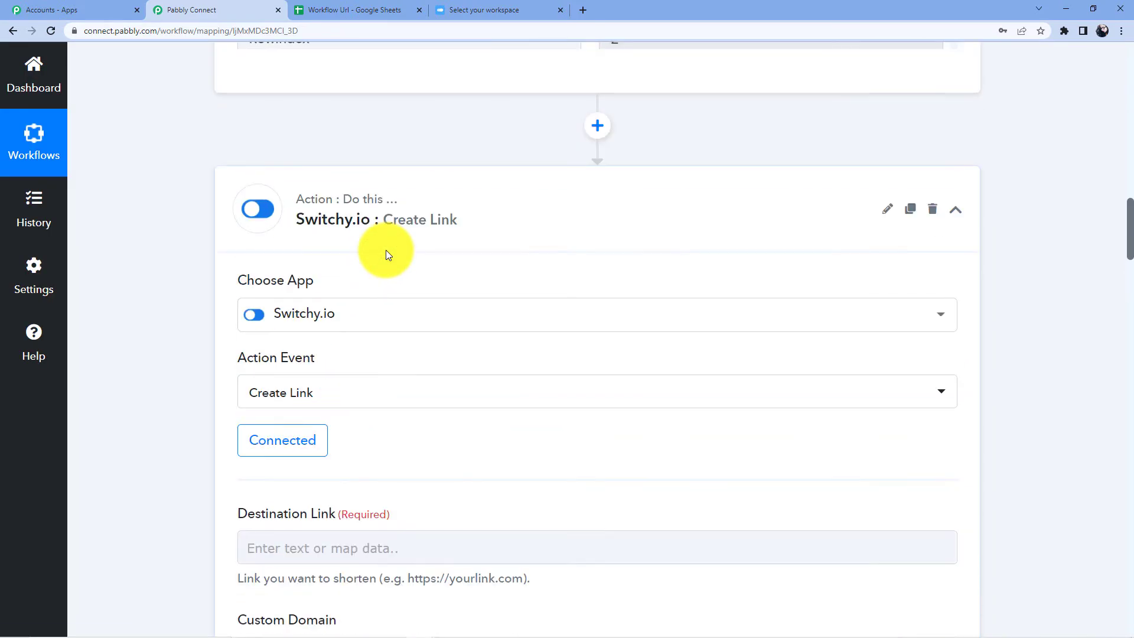
scroll(385, 250, "down", 6)
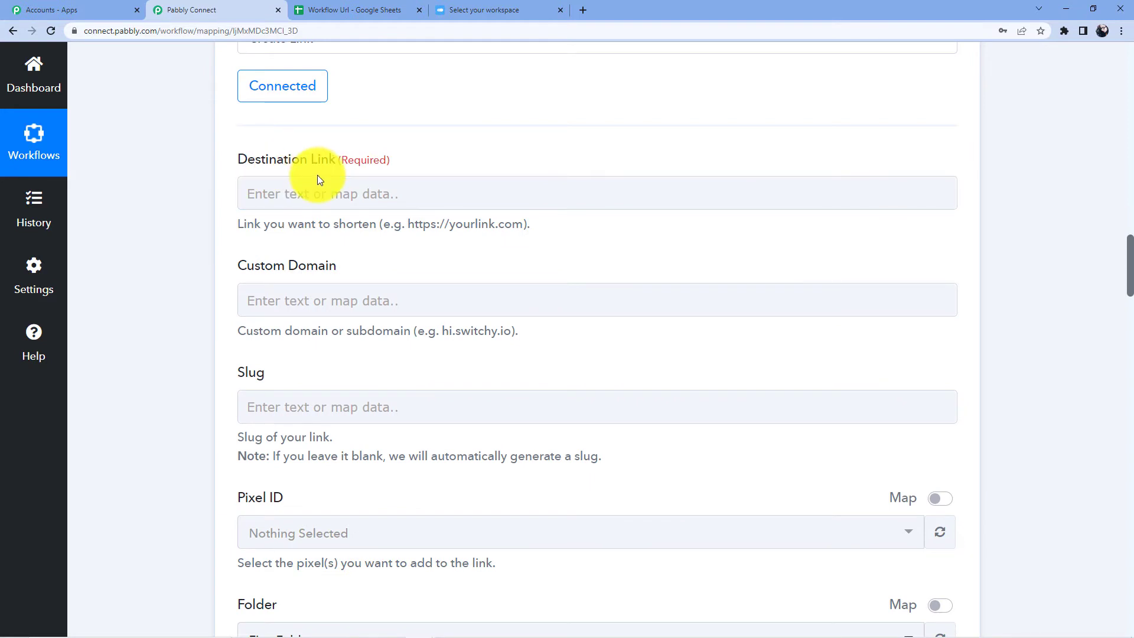
Step: Map the Google Sheets row's Original URL into the Destination Link field
left_click(321, 184)
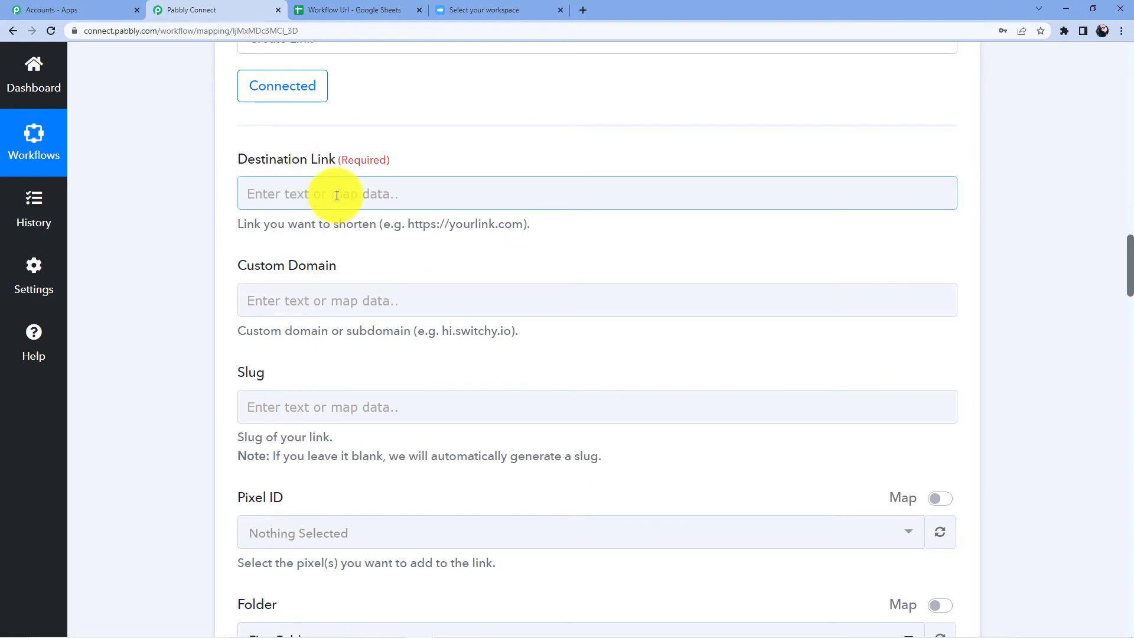
scroll(514, 263, "up", 11)
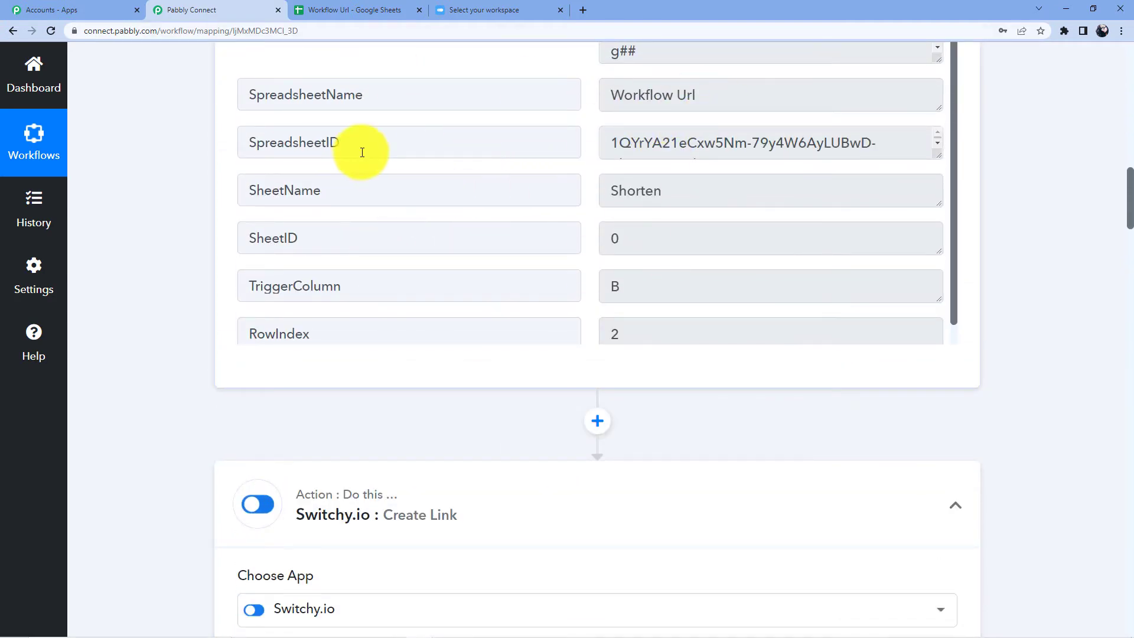
scroll(183, 189, "down", 6)
scroll(414, 260, "down", 5)
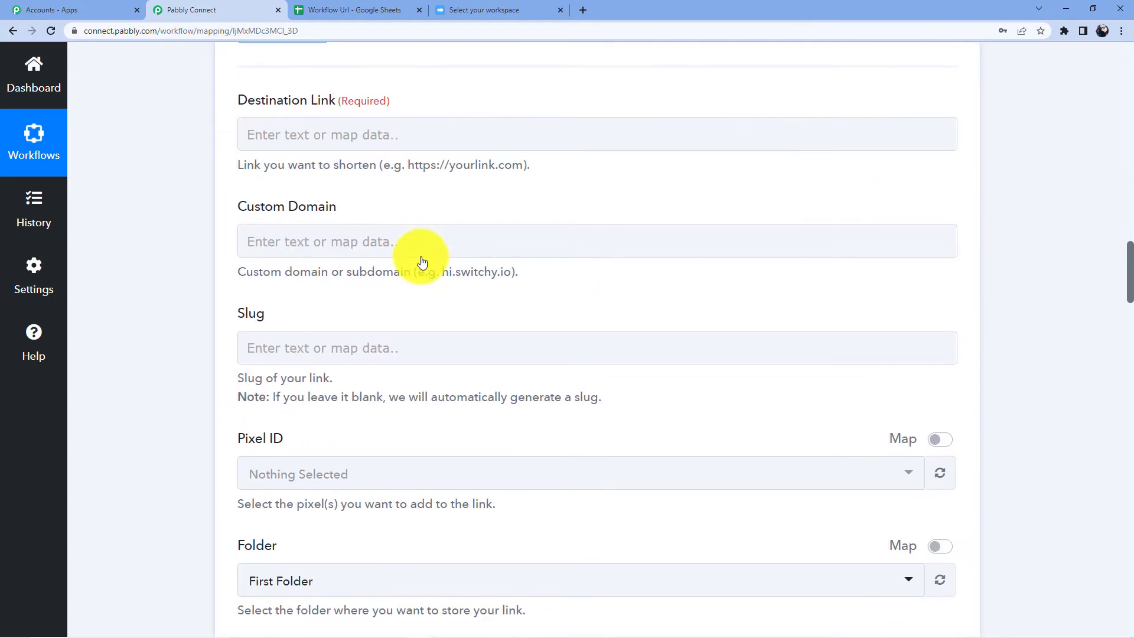
left_click(321, 137)
left_click(312, 260)
scroll(354, 296, "down", 3)
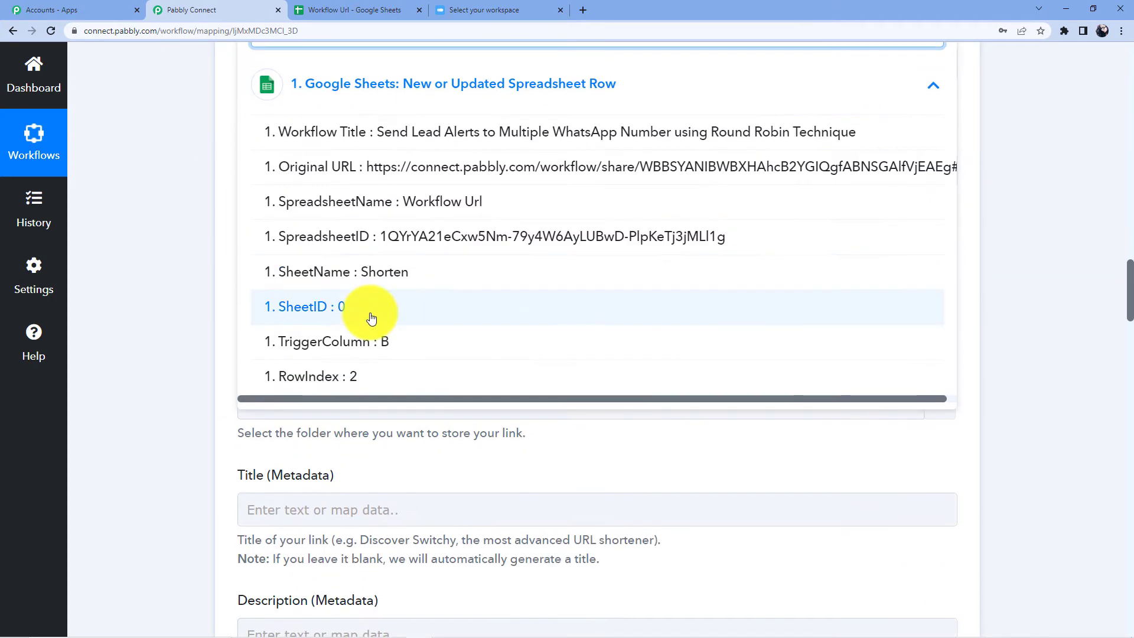
left_click(454, 168)
scroll(203, 202, "up", 4)
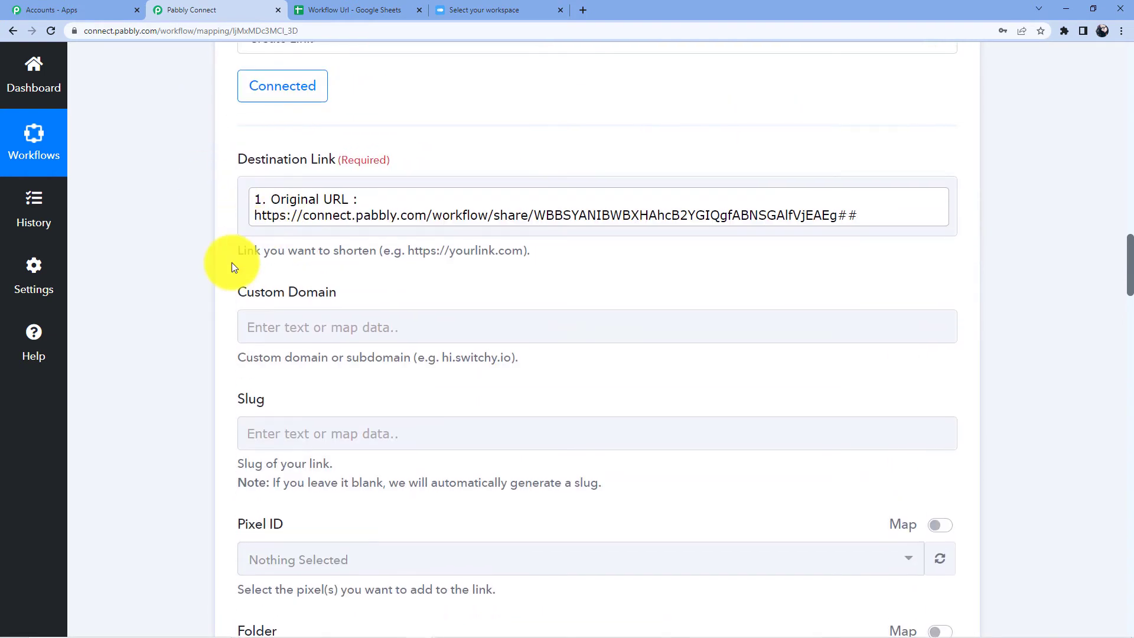
scroll(285, 205, "down", 8)
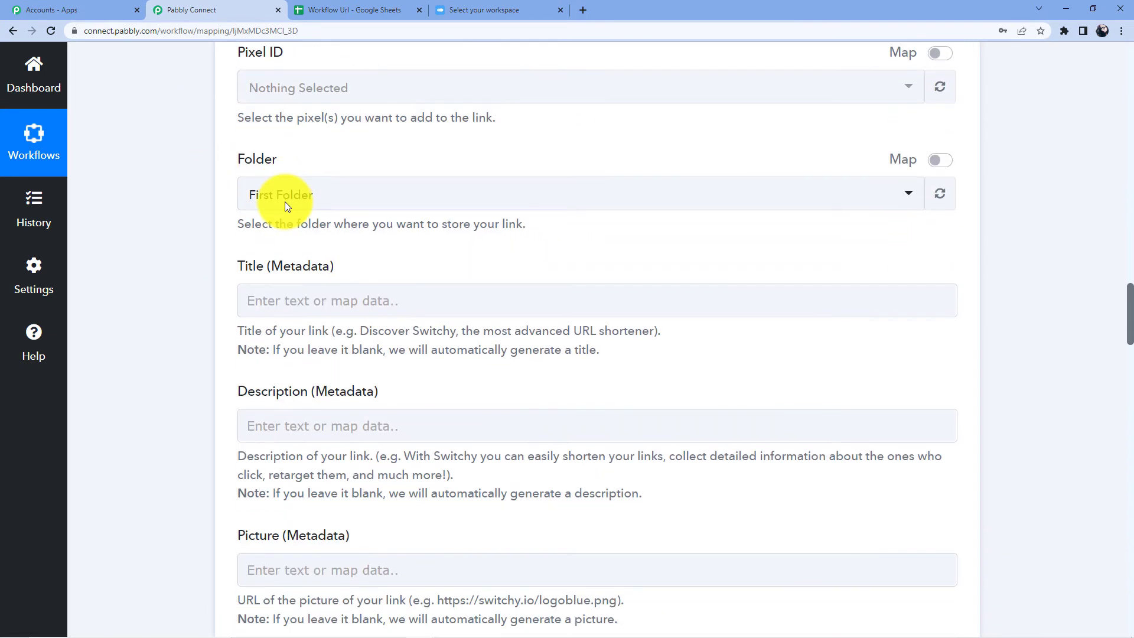
left_click(296, 203)
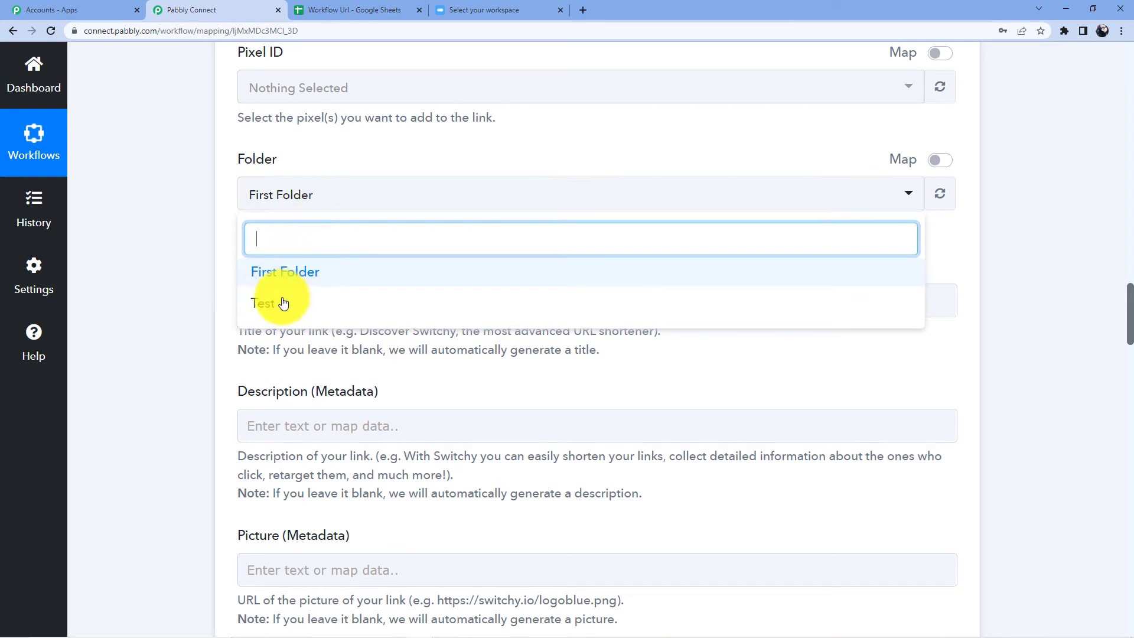
left_click(457, 10)
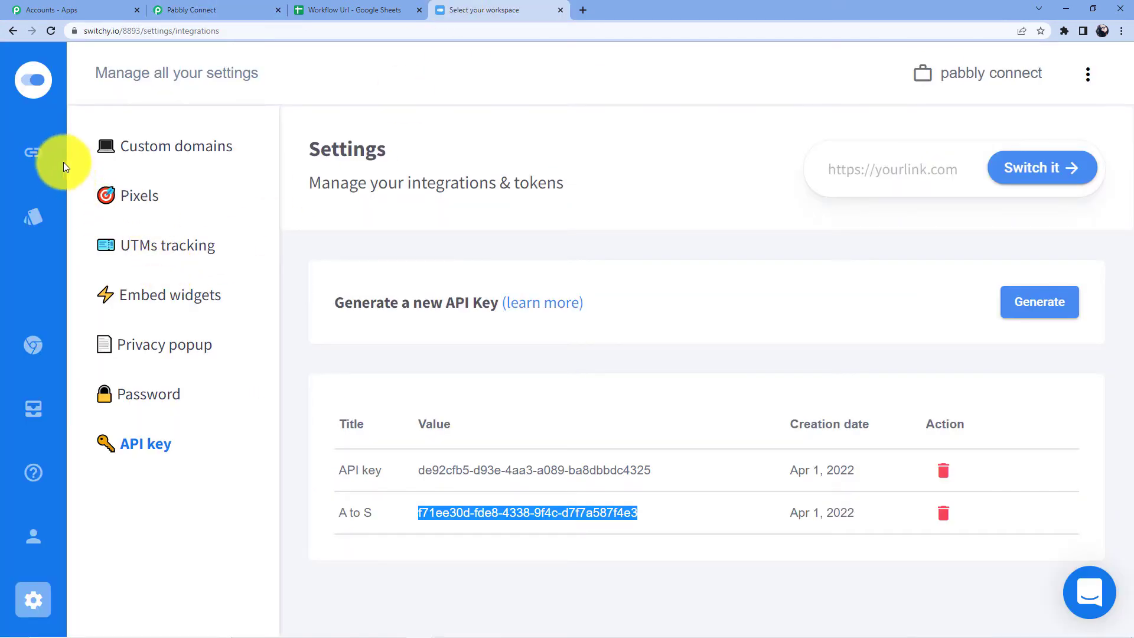
Step: Review Switchy's First Folder links, then set the Create Link Folder to First Folder
left_click(44, 155)
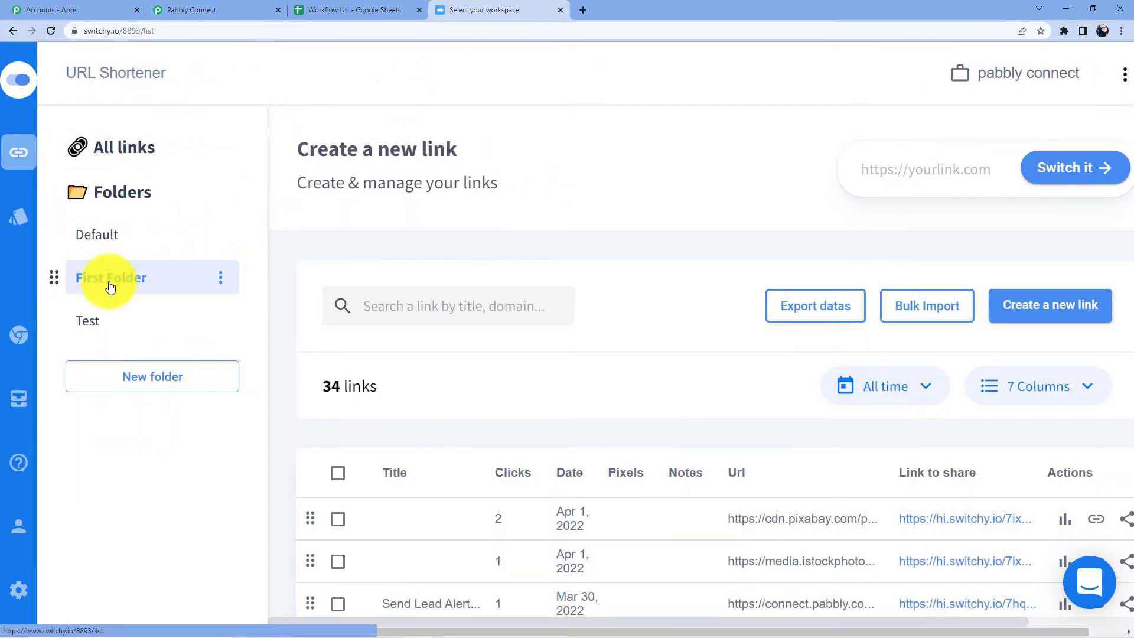
left_click(110, 287)
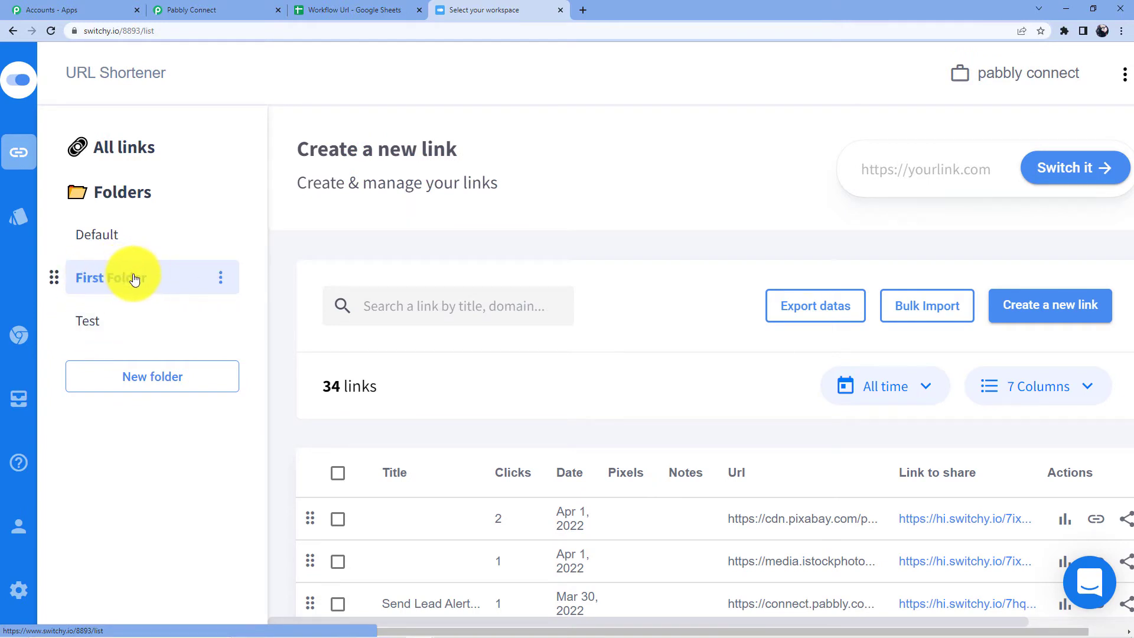
left_click(253, 9)
left_click(285, 260)
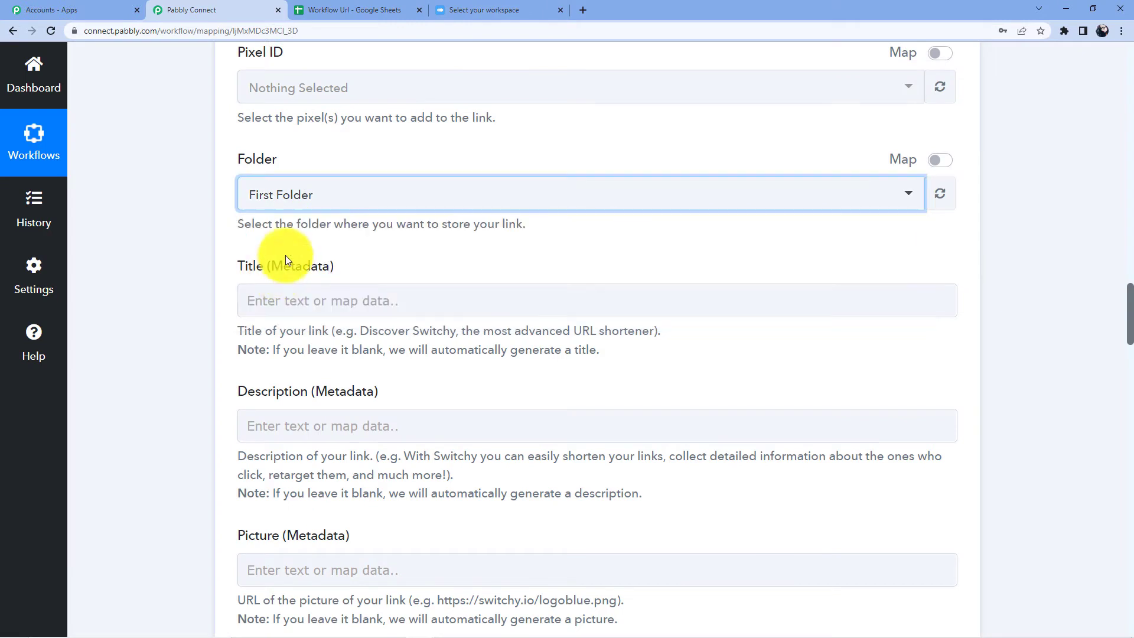
Step: Enter 'Google Sheets URL Shortner' as the link's Title (Metadata)
scroll(289, 256, "down", 2)
left_click(296, 171)
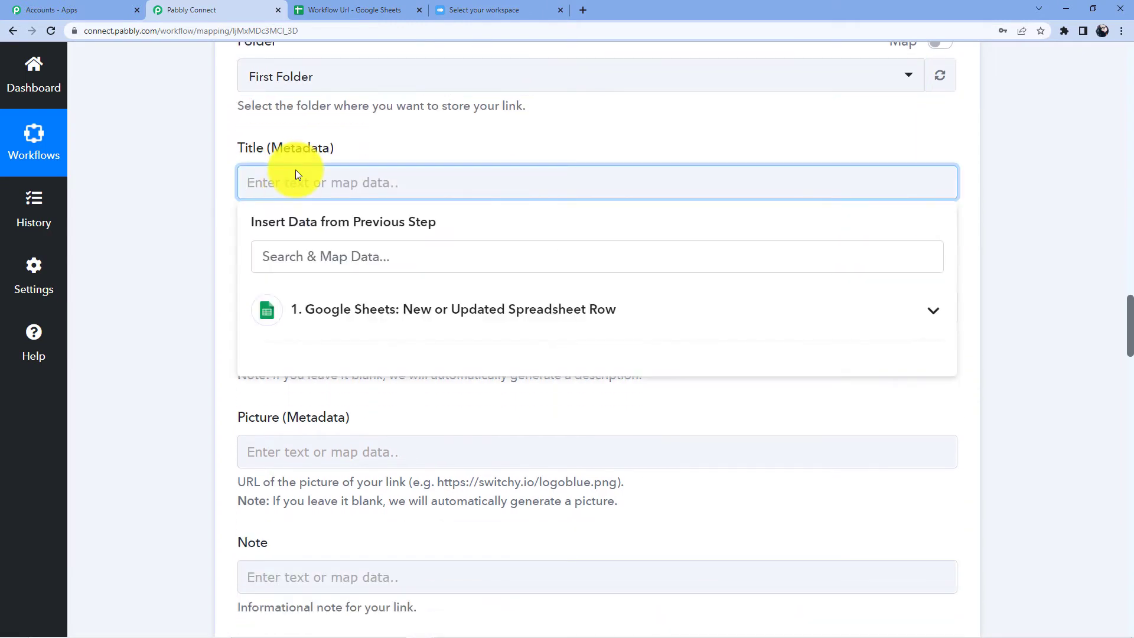
type("Google Sheets ")
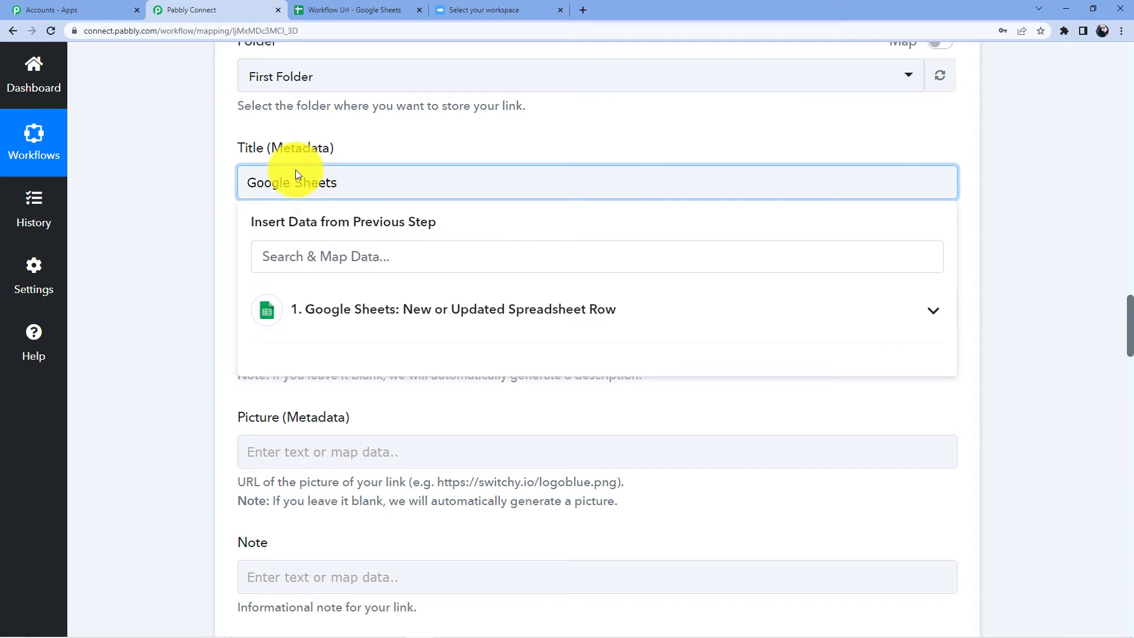
type("ro")
key("BackSpace")
key("BackSpace")
type("Url Shortner")
key("BackSpace")
key("BackSpace")
type("RL")
left_click(393, 136)
Step: Scroll through the remaining optional link fields down to the Save buttons
scroll(413, 261, "down", 1)
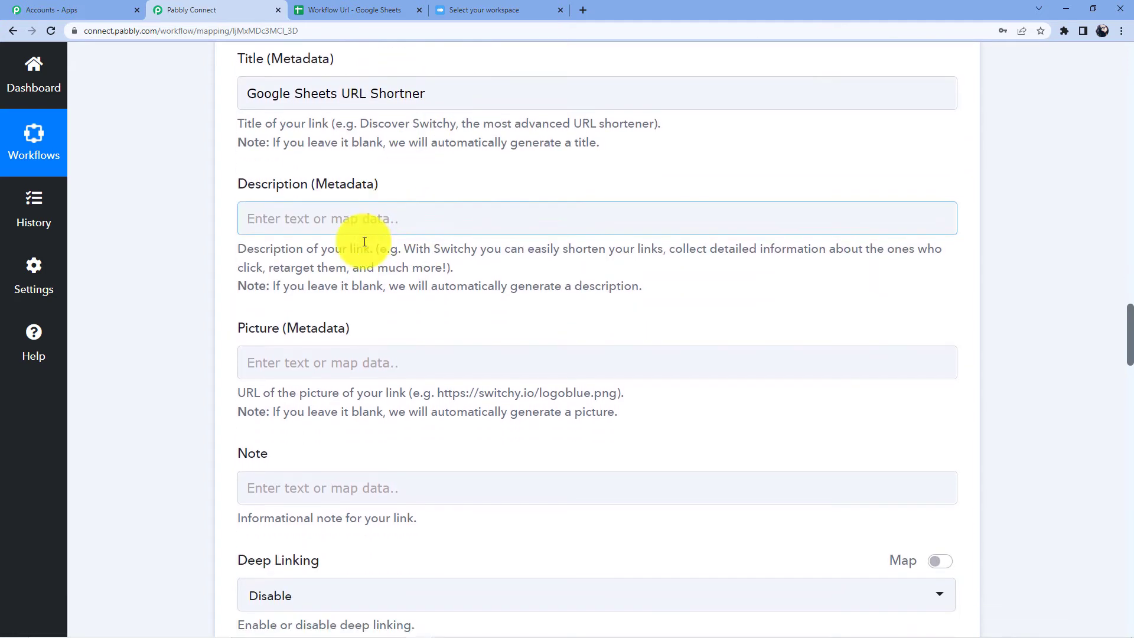
scroll(364, 241, "down", 1)
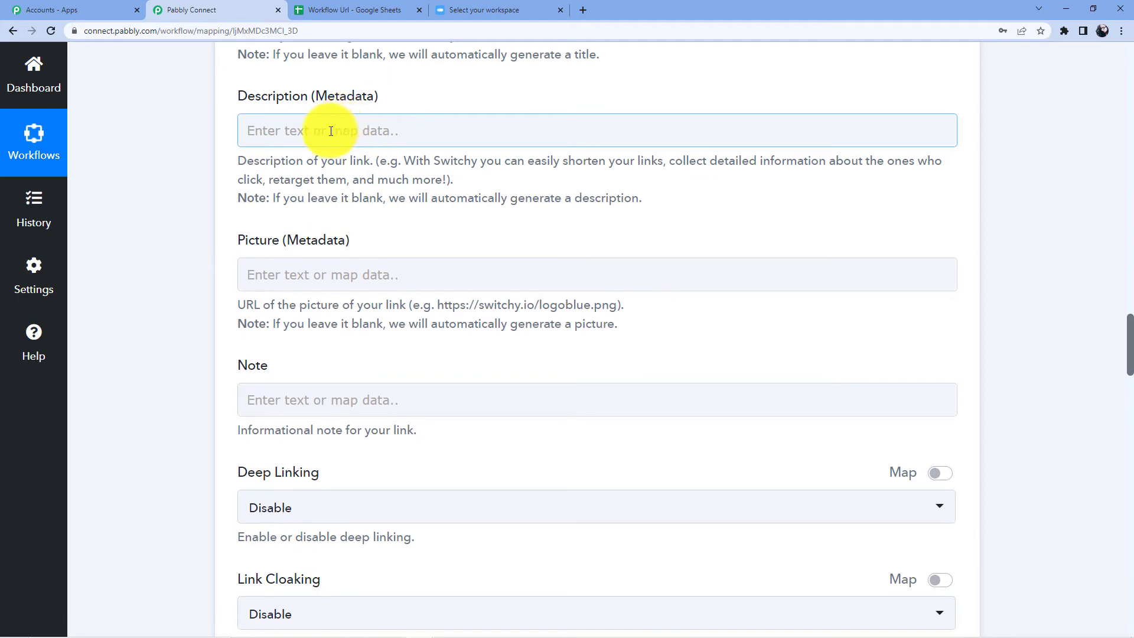
scroll(304, 174, "down", 5)
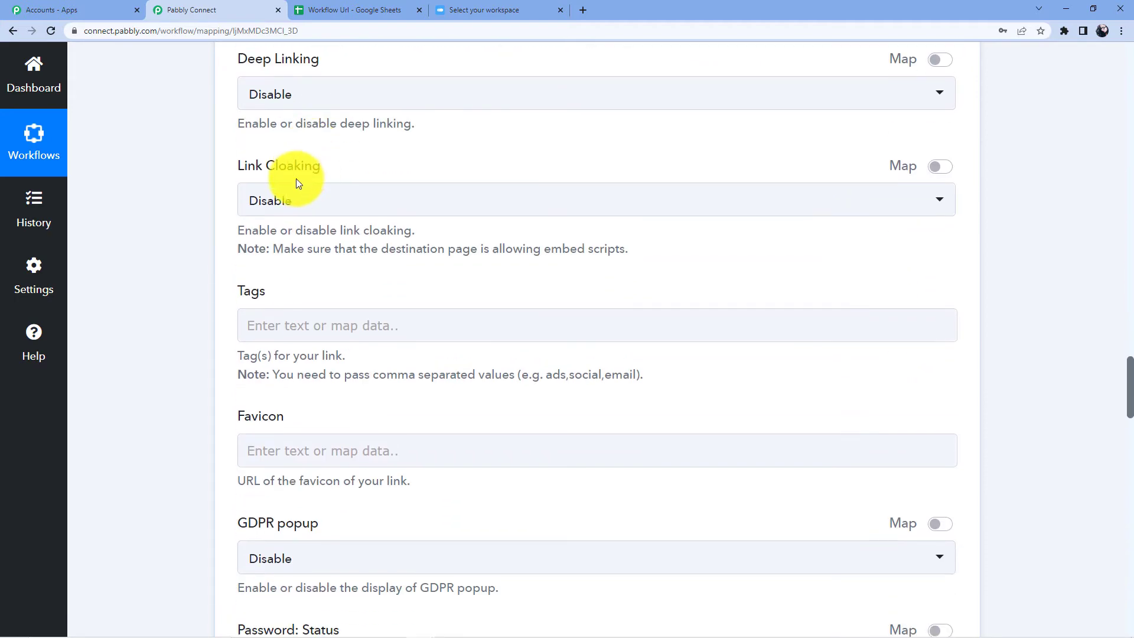
scroll(296, 178, "down", 14)
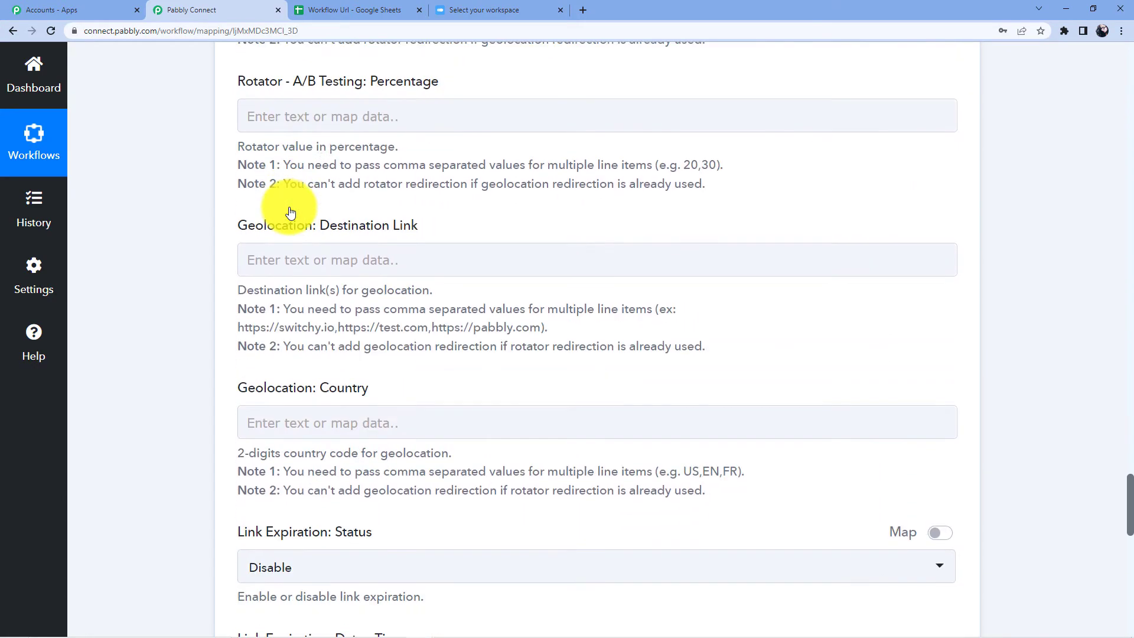
scroll(290, 211, "down", 9)
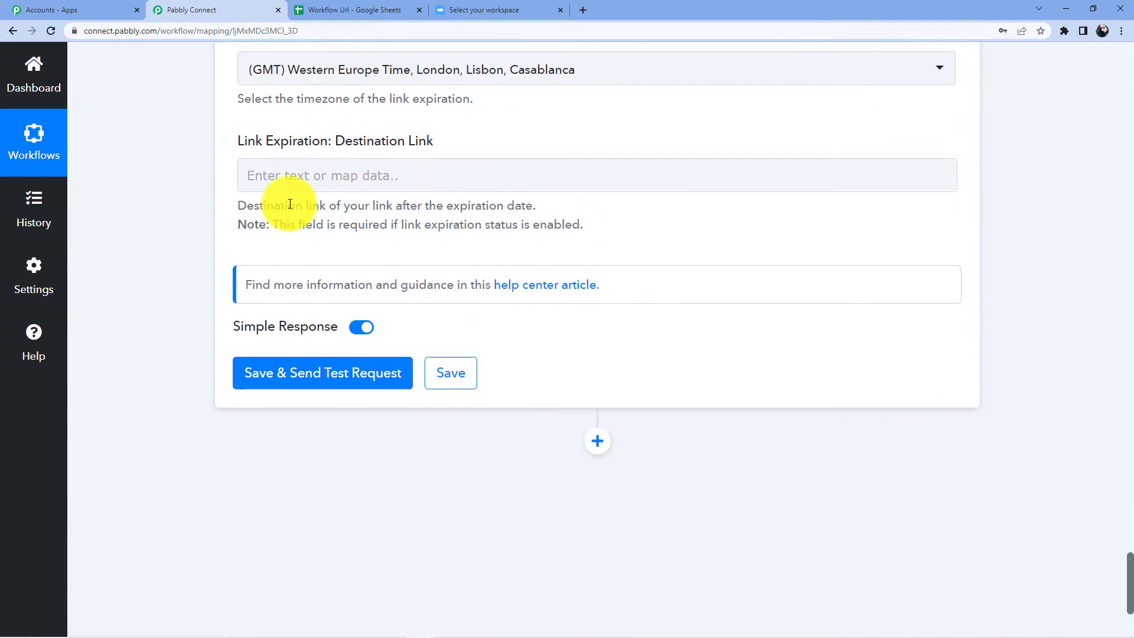
scroll(290, 204, "up", 2)
left_click(350, 195)
scroll(341, 371, "down", 1)
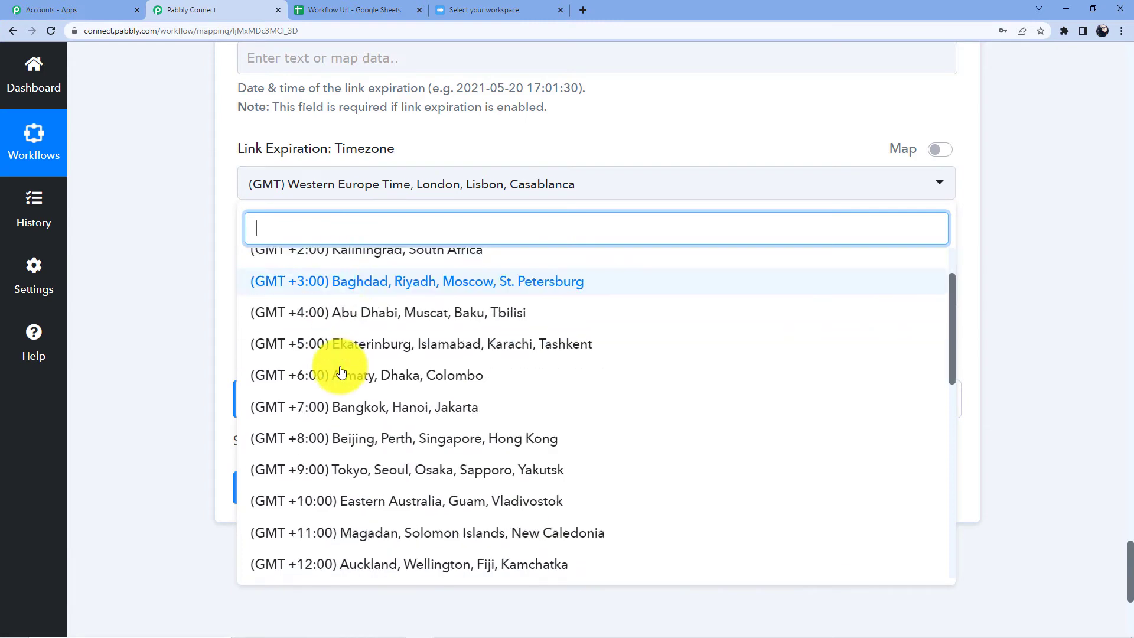
scroll(341, 371, "down", 5)
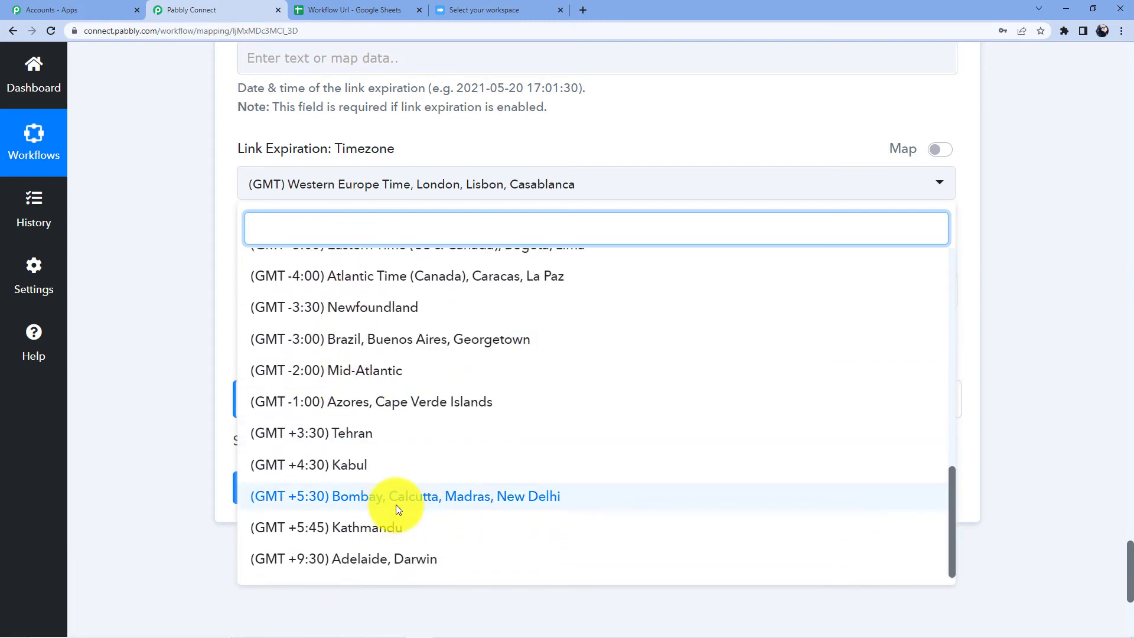
left_click(395, 505)
left_click(316, 496)
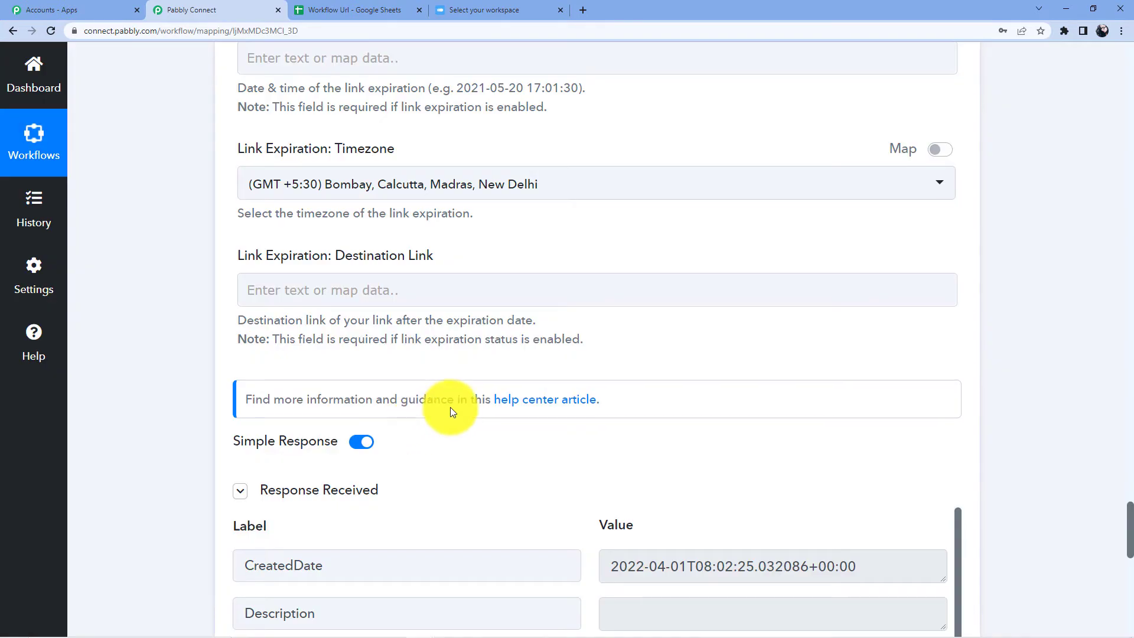
scroll(450, 406, "down", 4)
scroll(506, 385, "down", 3)
scroll(471, 393, "up", 3)
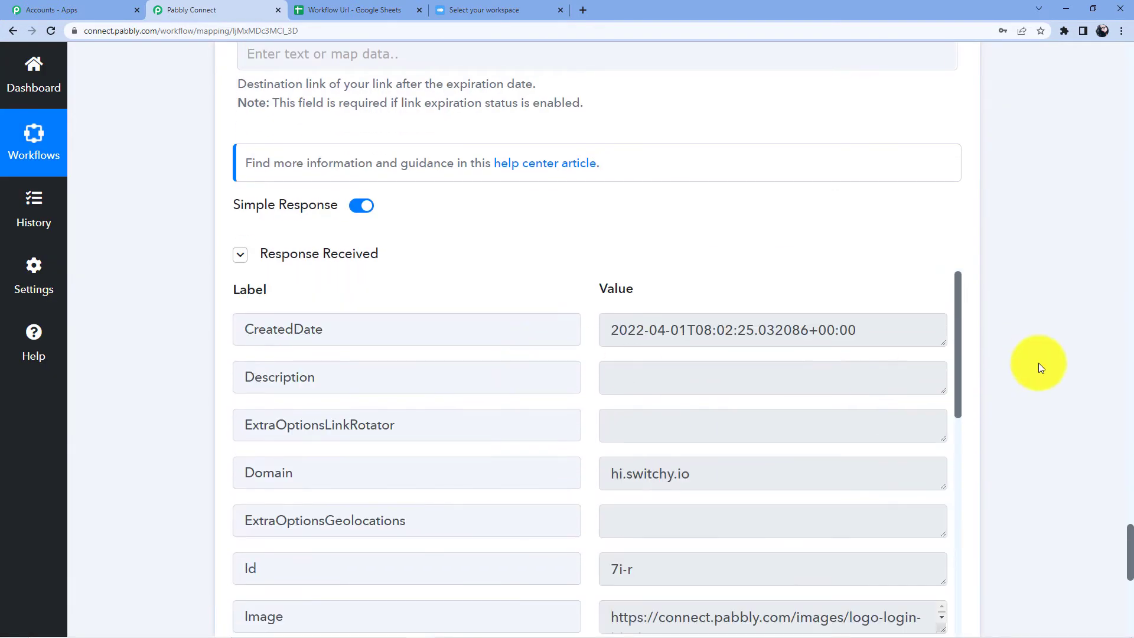
scroll(1039, 365, "down", 4)
scroll(354, 266, "down", 2)
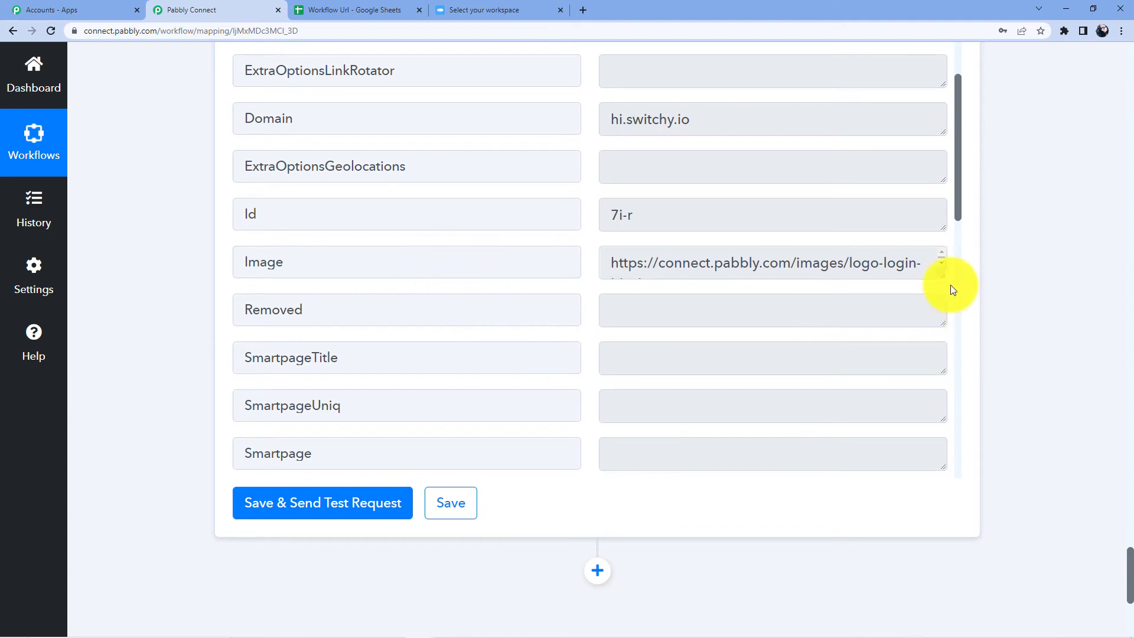
scroll(317, 418, "down", 6)
scroll(843, 329, "down", 4)
scroll(903, 321, "down", 5)
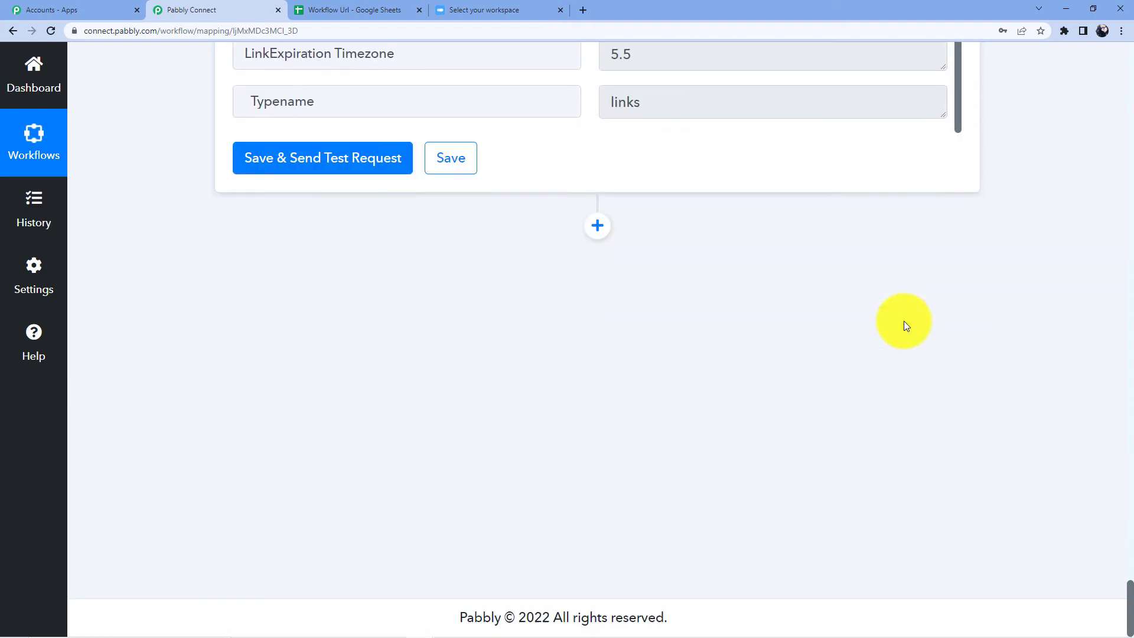
left_click(597, 227)
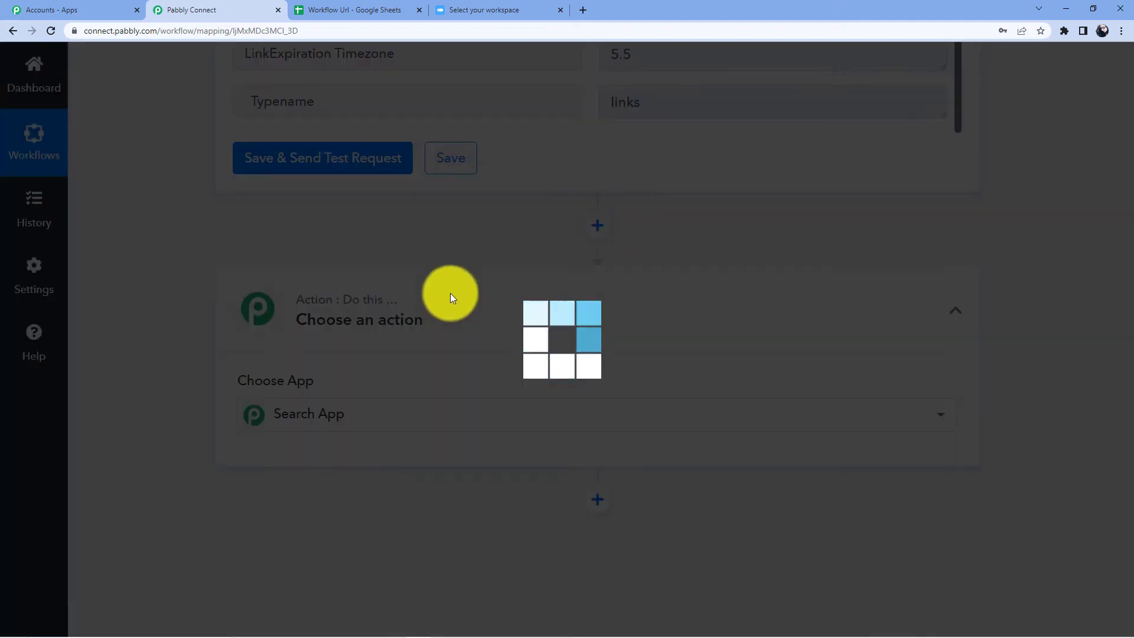
Step: Choose Google Sheets as the new action step's app
scroll(551, 221, "up", 4)
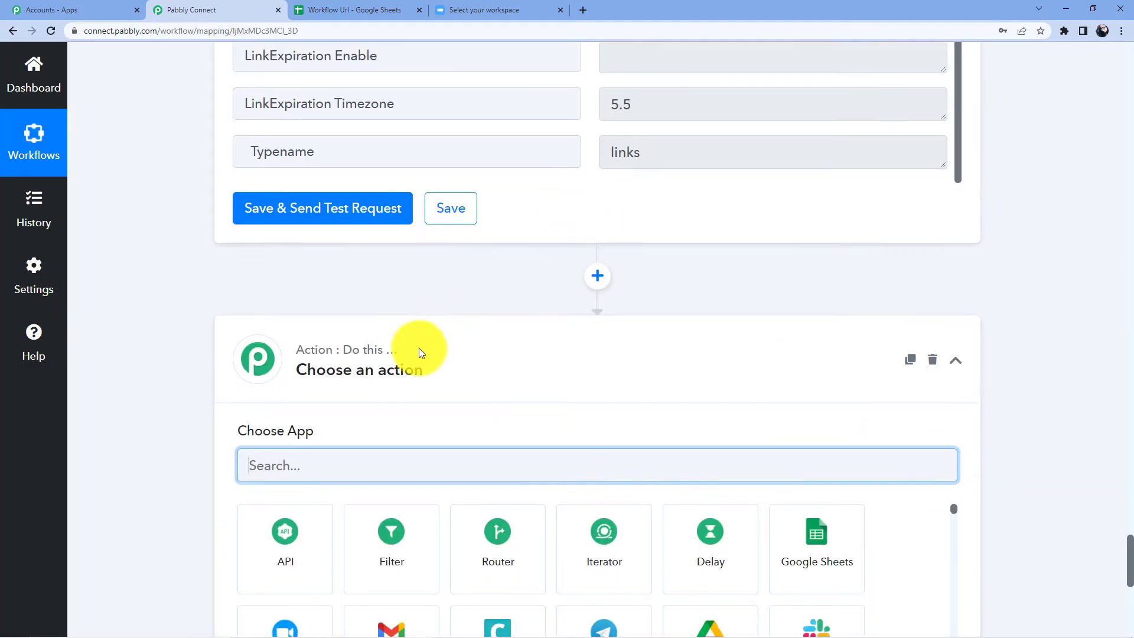
scroll(413, 347, "down", 4)
type("Google sheet")
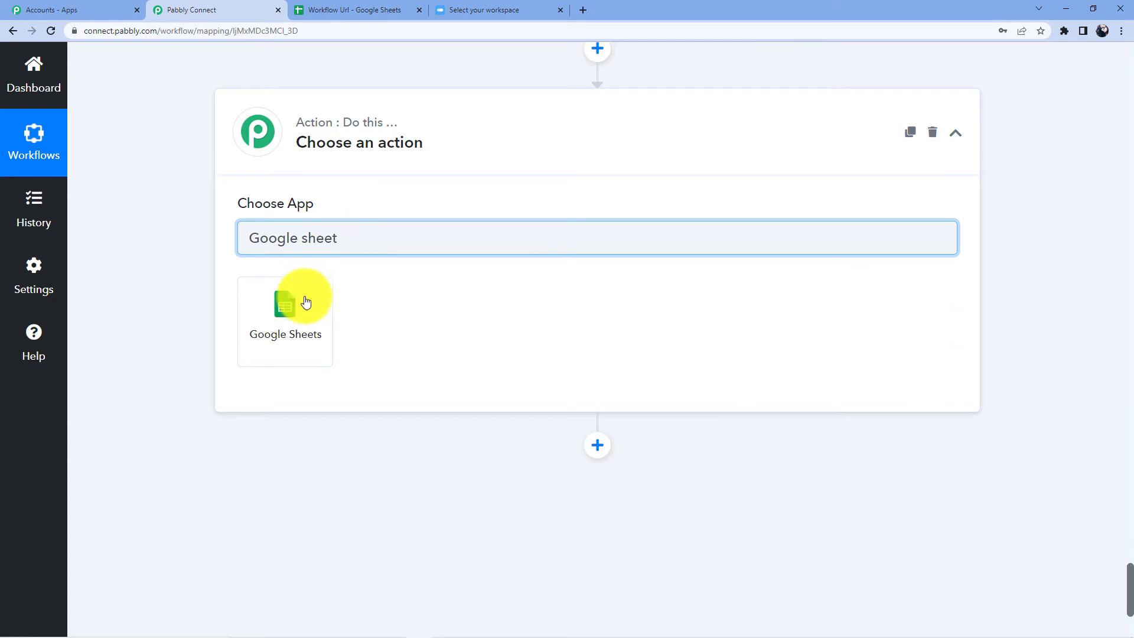
left_click(298, 313)
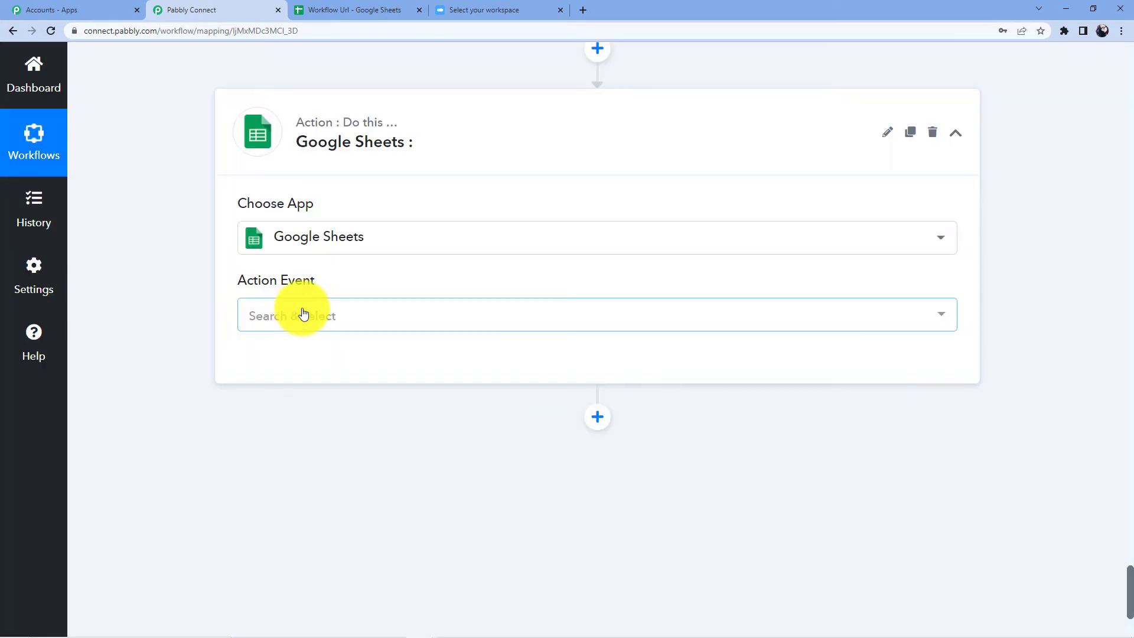
Step: Set the action event to Update Row Values and start connecting the account
left_click(299, 313)
scroll(299, 314, "down", 1)
scroll(342, 298, "down", 6)
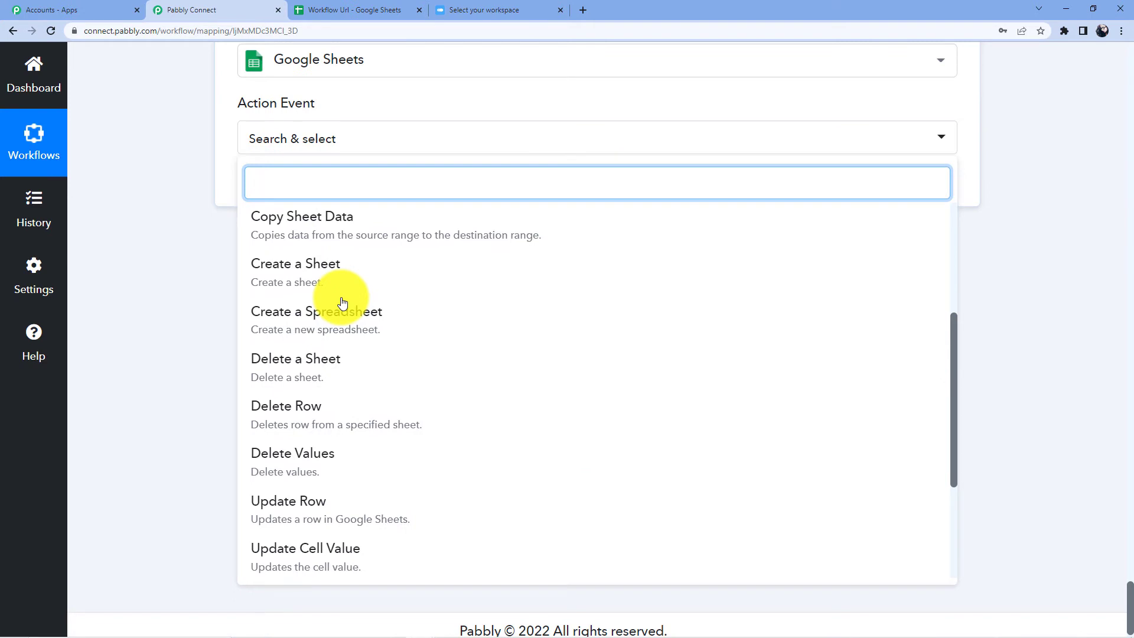
scroll(345, 303, "down", 4)
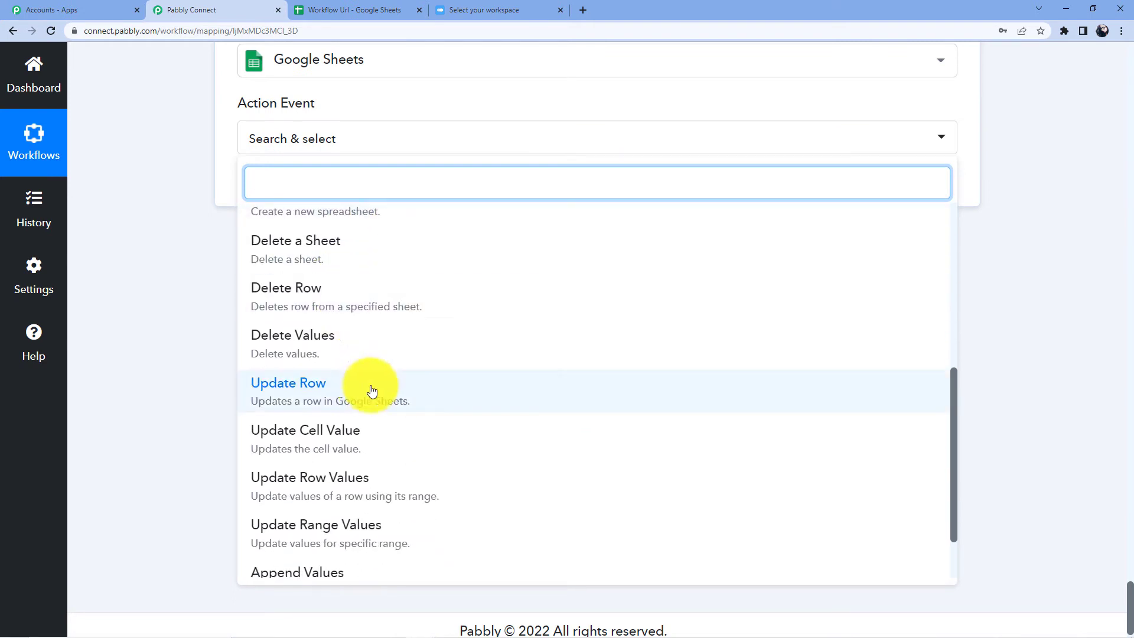
left_click(304, 414)
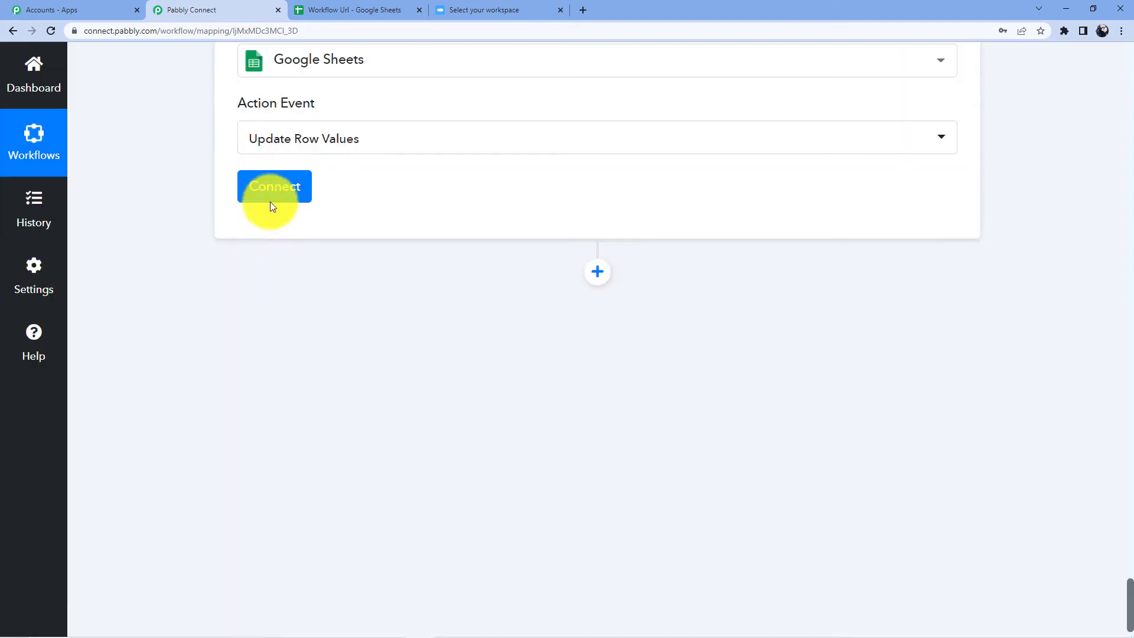
left_click(278, 194)
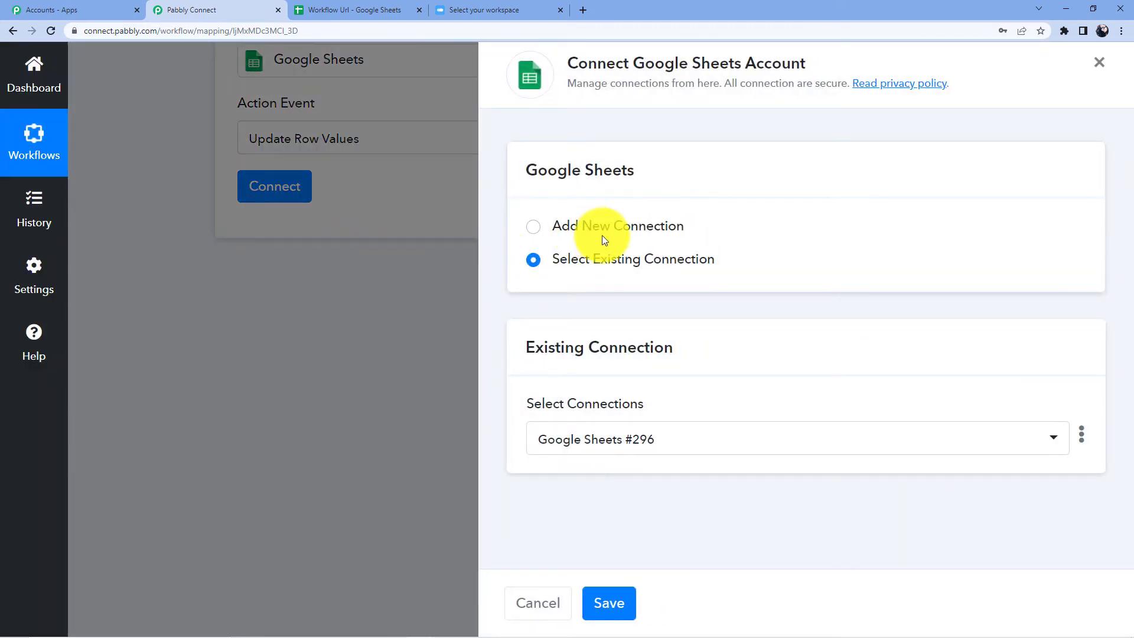
Step: Save the existing Google Sheets connection and glance at the Workflow Url spreadsheet
left_click(626, 614)
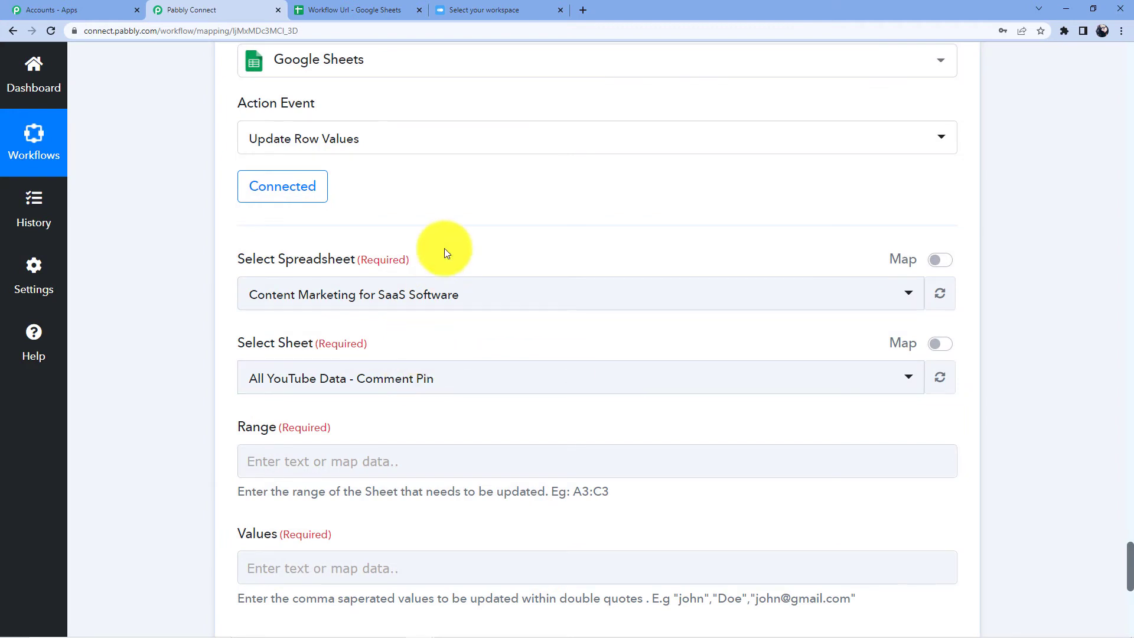
scroll(425, 236, "down", 2)
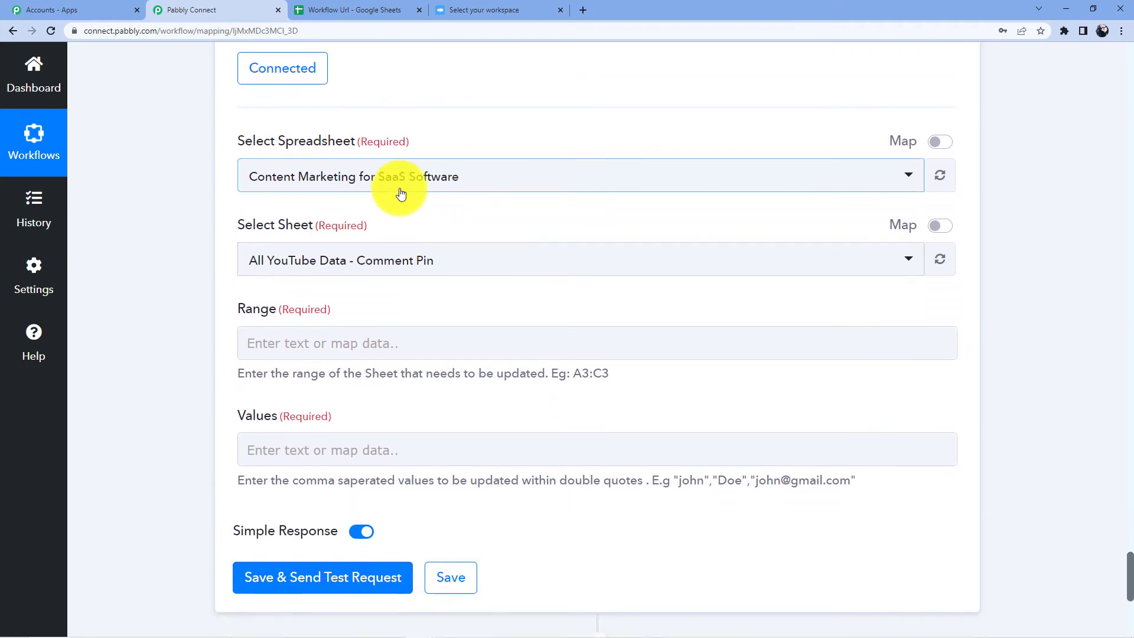
left_click(369, 7)
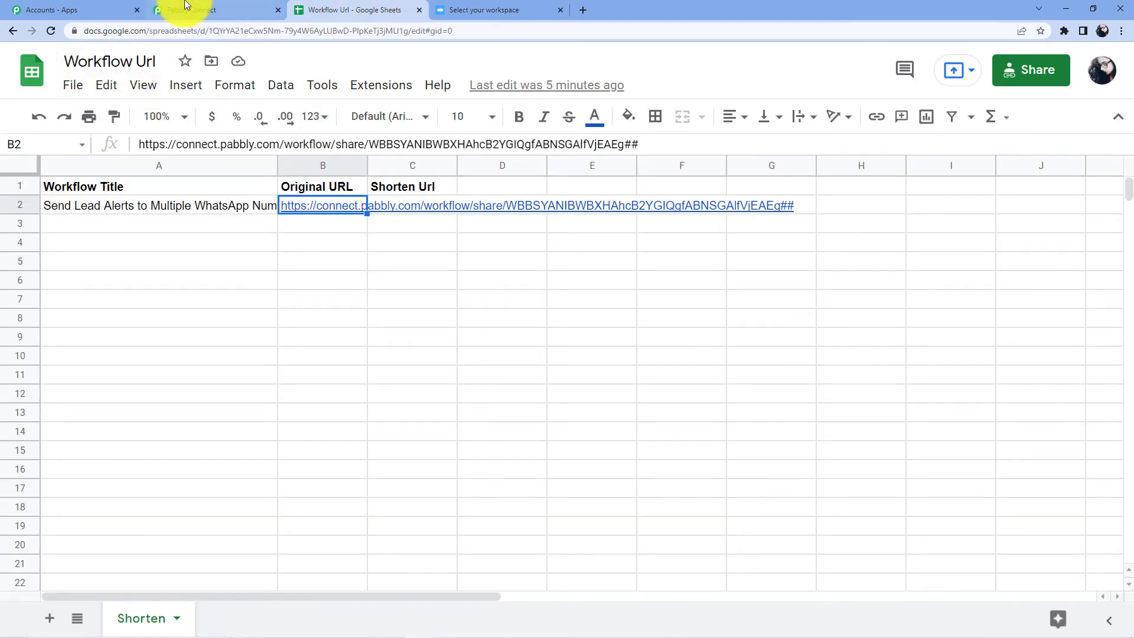
left_click(183, 8)
Step: Select the Workflow Url spreadsheet, then check its column C for the short links
left_click(290, 176)
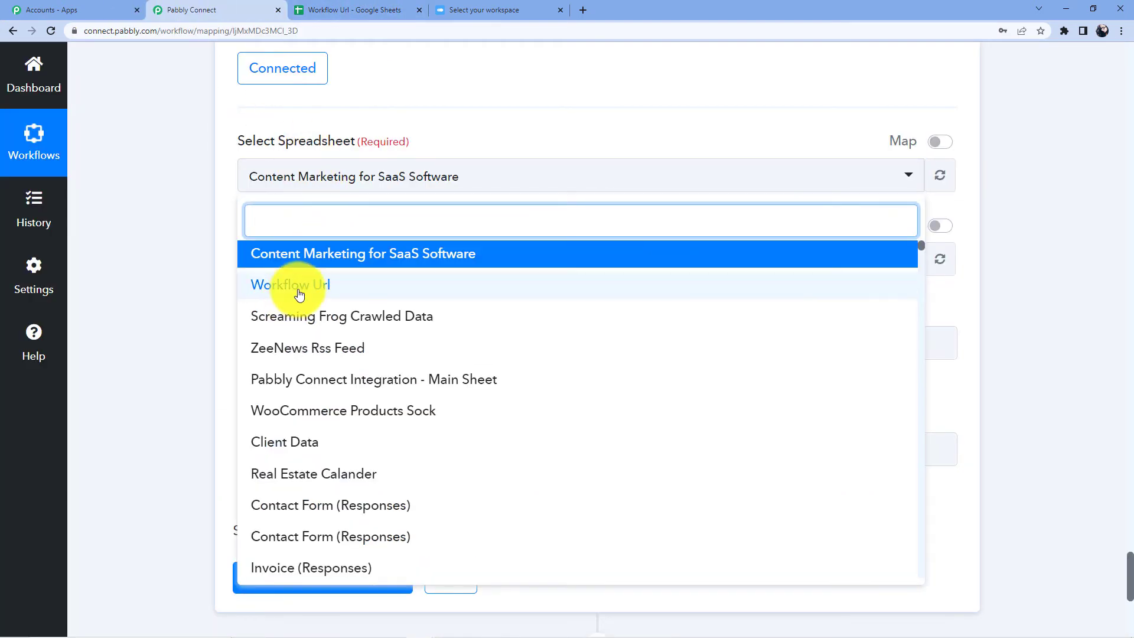
left_click(298, 293)
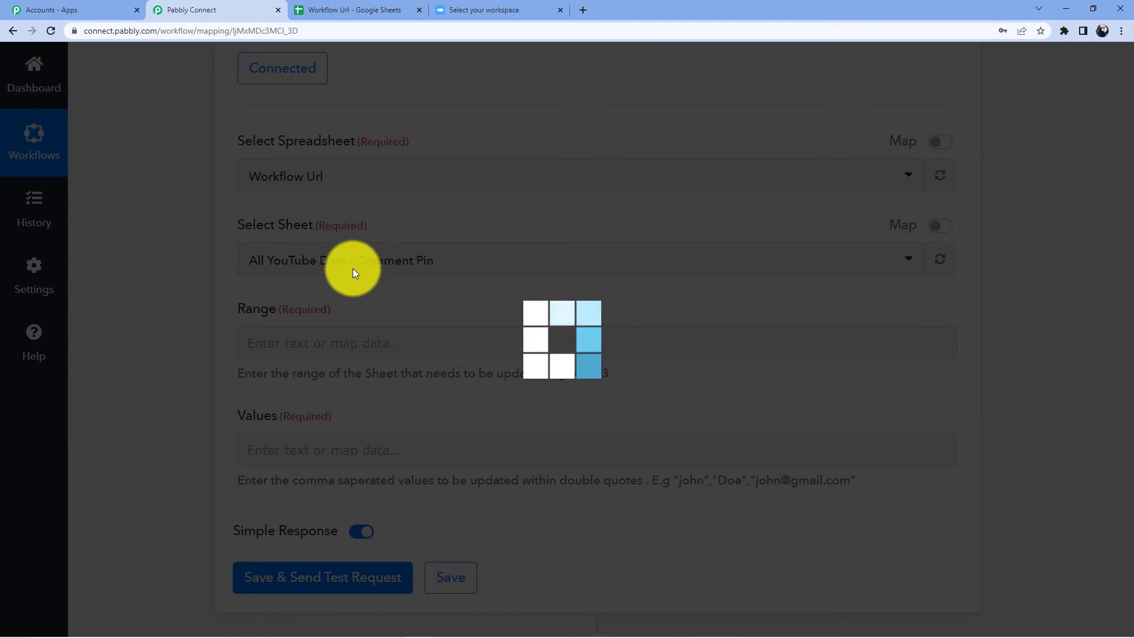
scroll(395, 233, "down", 4)
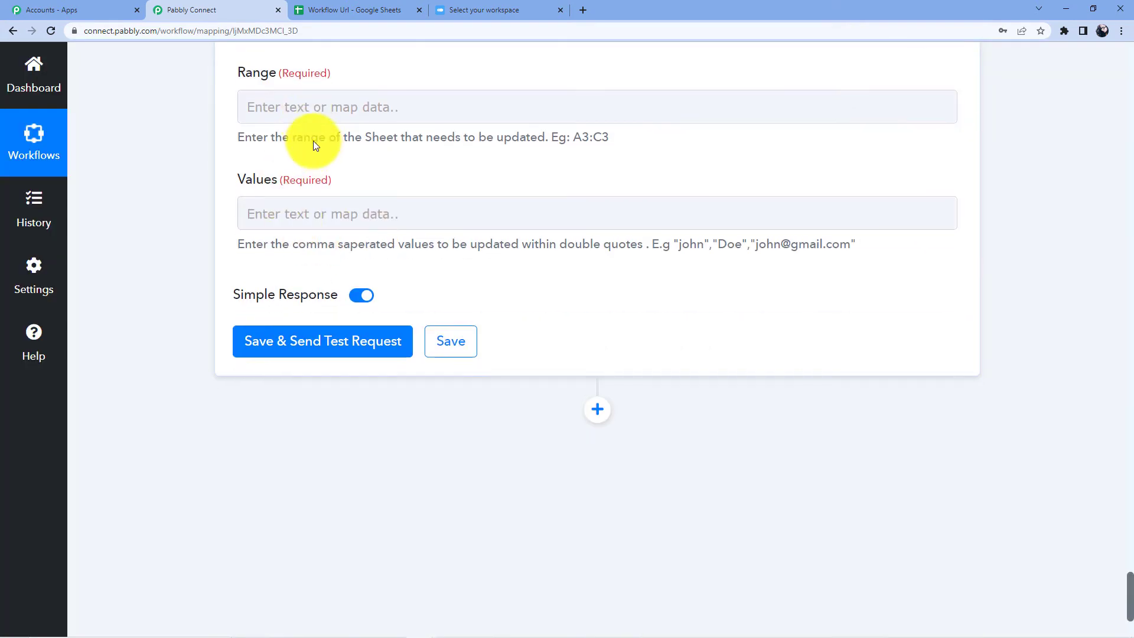
left_click(406, 5)
left_click(413, 165)
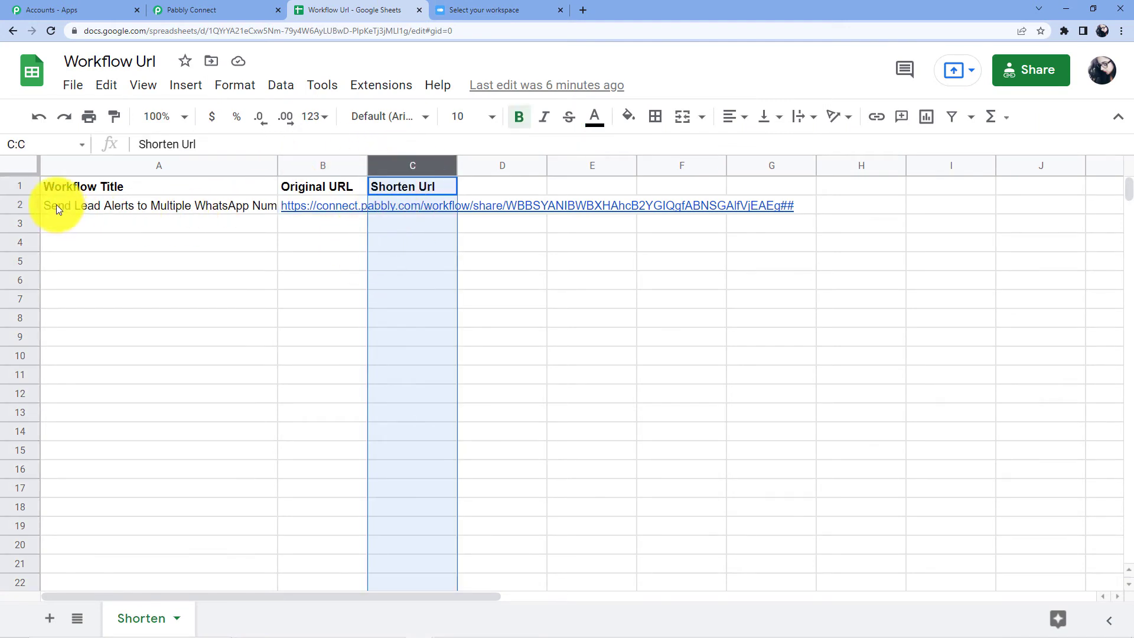
left_click(253, 9)
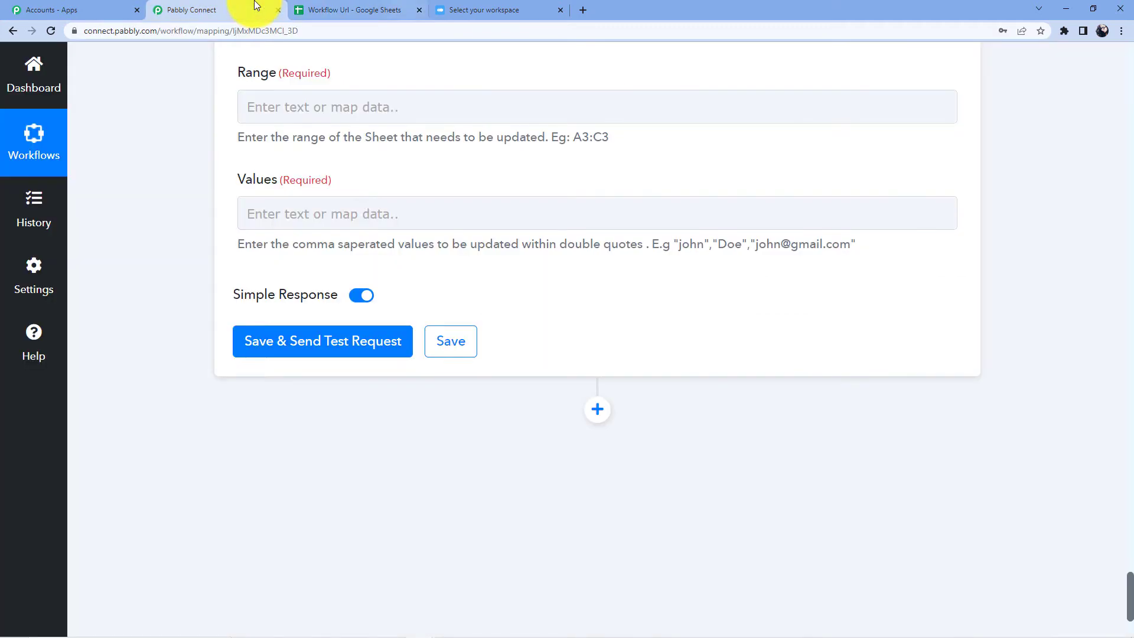
Step: Enter column C in the Range field
scroll(283, 141, "up", 2)
scroll(288, 165, "up", 1)
left_click(270, 285)
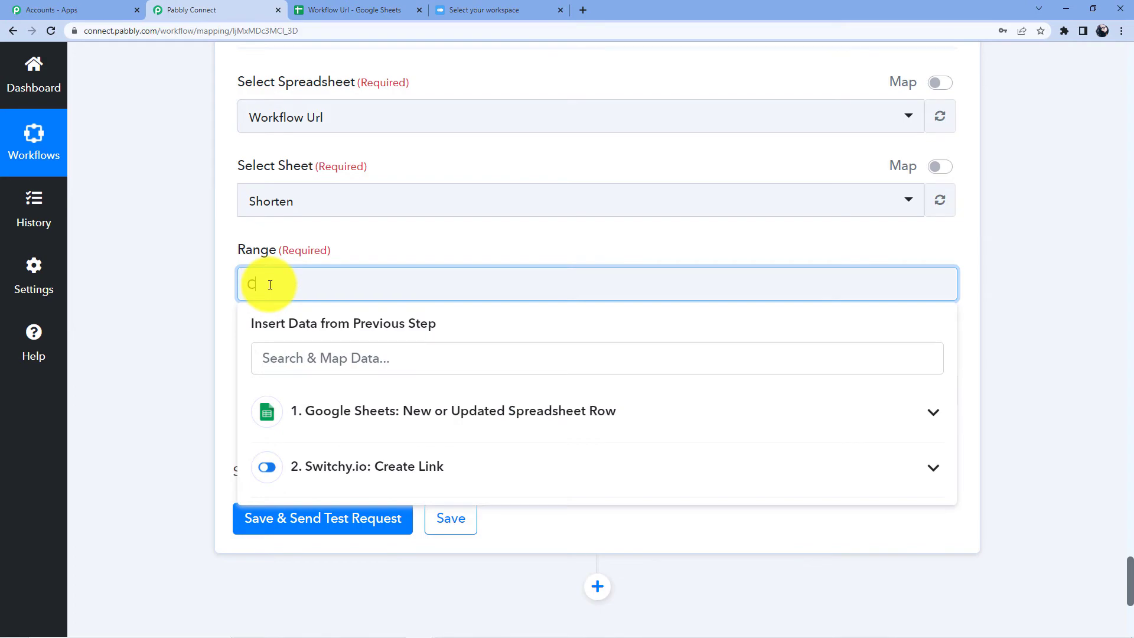
type("C")
Step: Append the Google Sheets trigger row's RowIndex to the Range
scroll(304, 285, "up", 15)
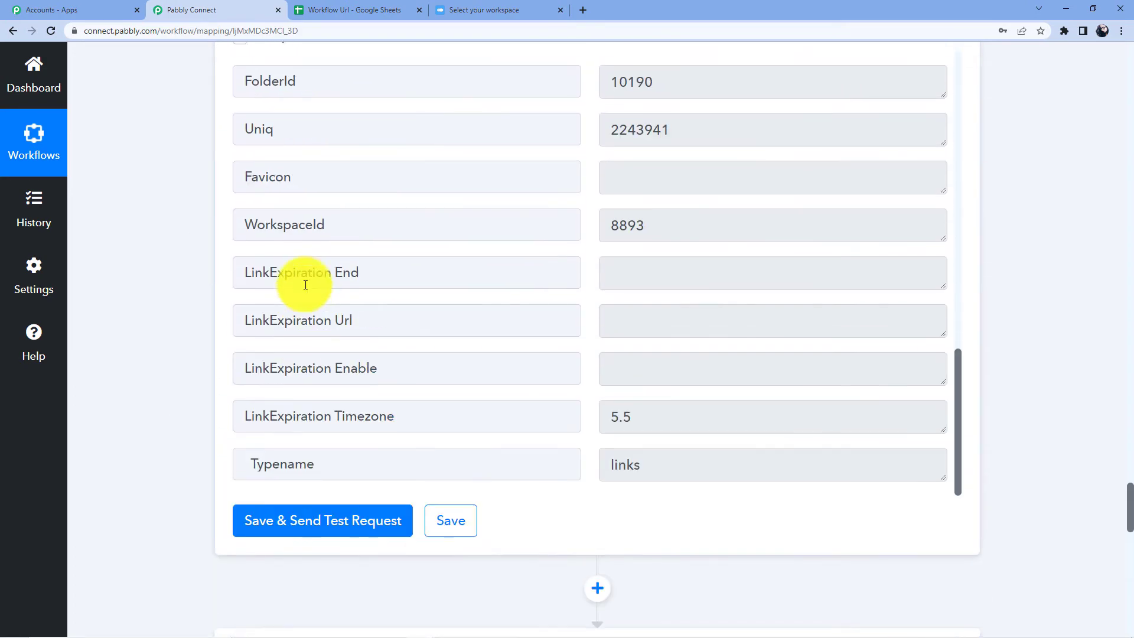
scroll(305, 285, "up", 20)
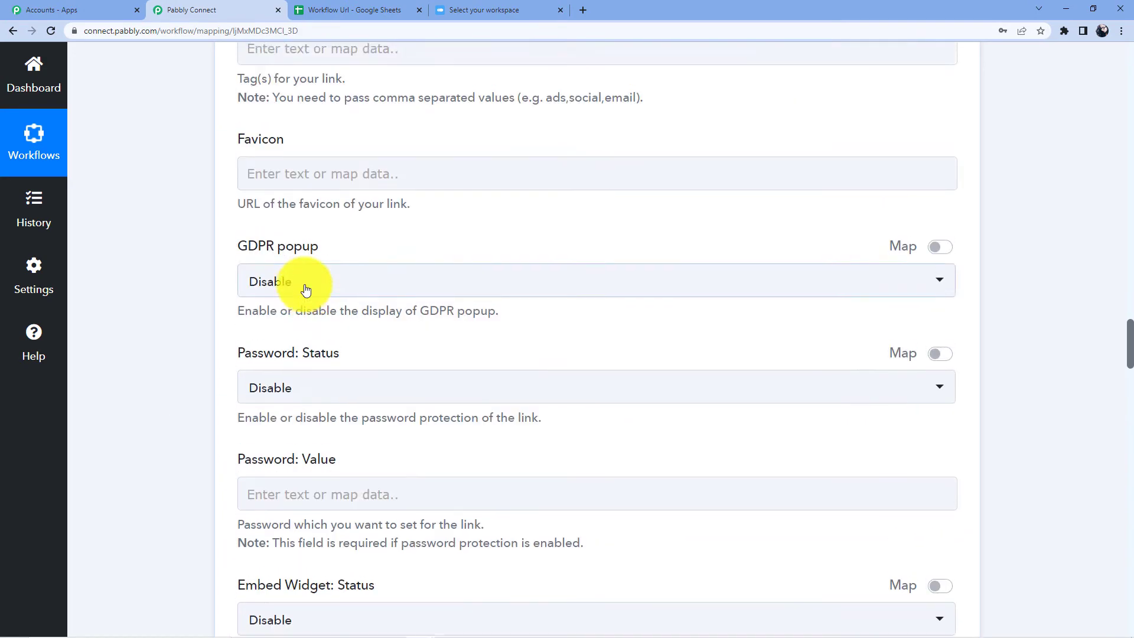
scroll(305, 289, "up", 20)
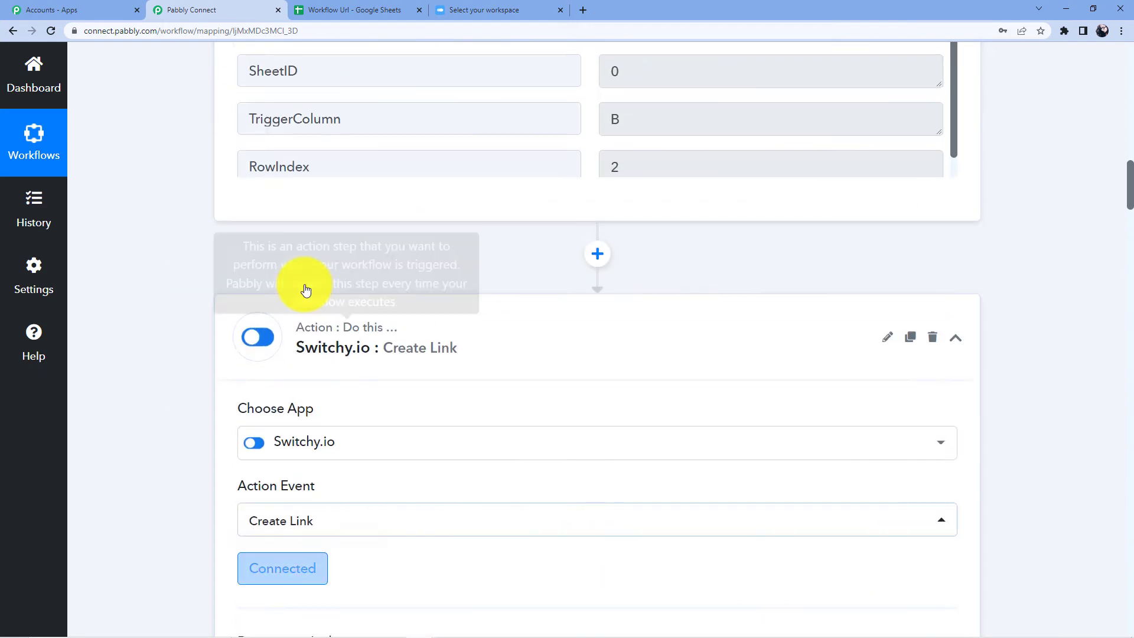
scroll(305, 288, "up", 6)
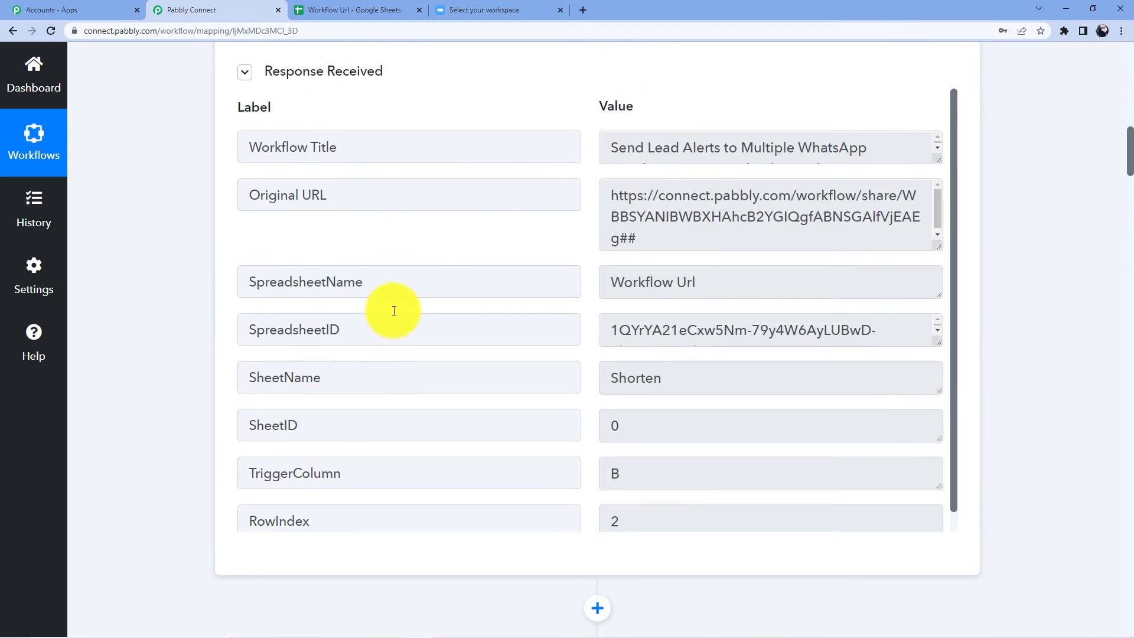
scroll(394, 311, "down", 1)
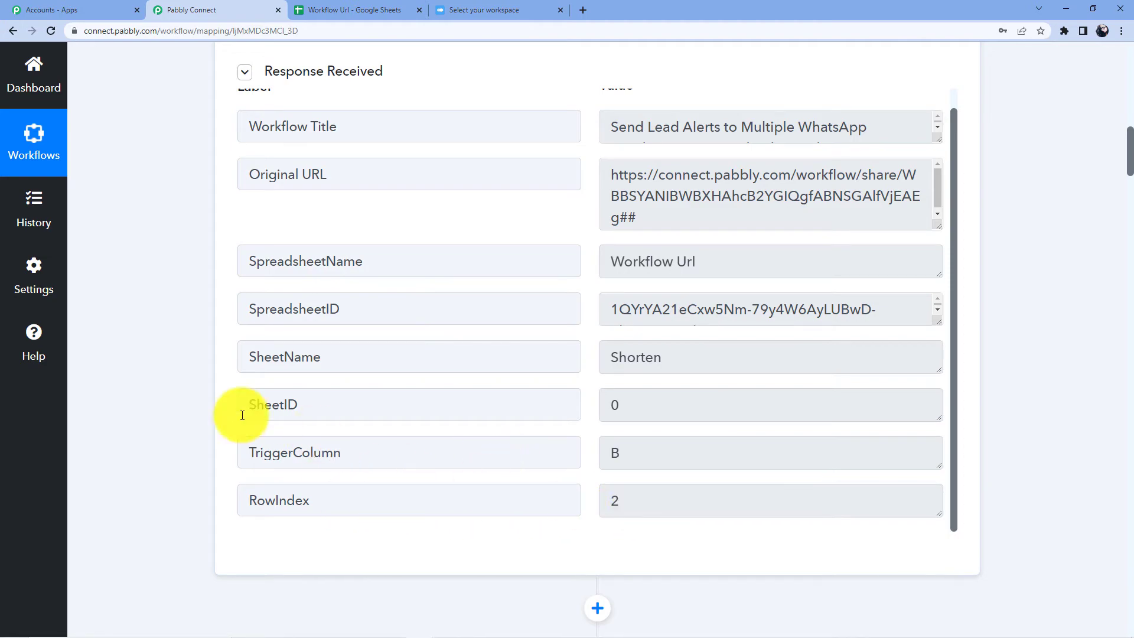
scroll(247, 324, "down", 6)
scroll(171, 335, "down", 20)
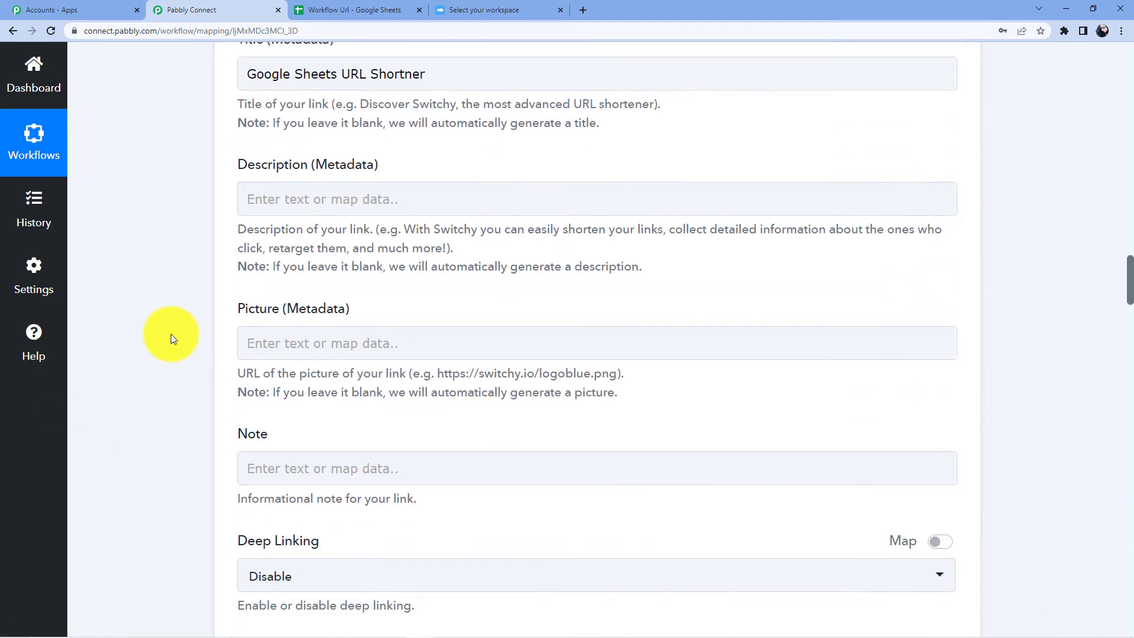
scroll(154, 346, "down", 20)
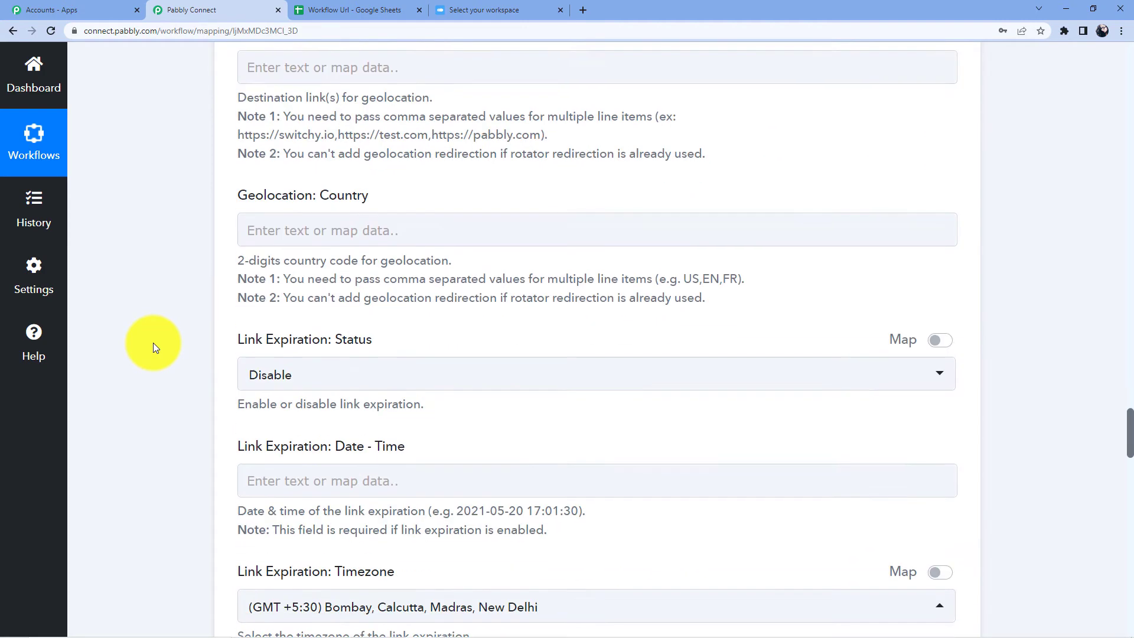
scroll(154, 343, "down", 12)
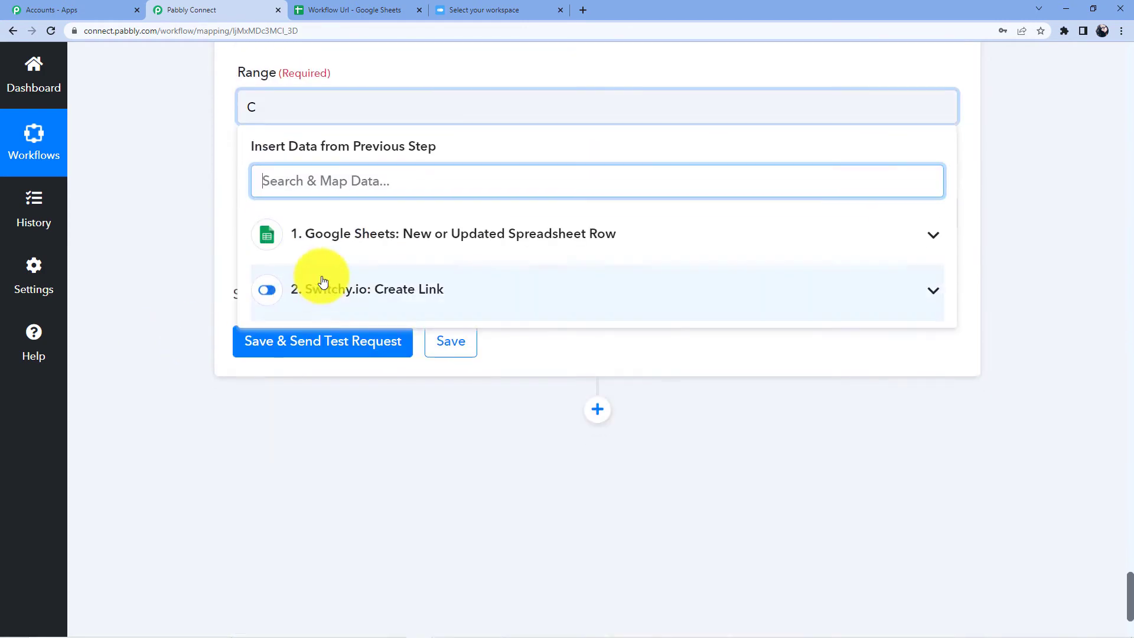
left_click(349, 235)
scroll(371, 314, "down", 3)
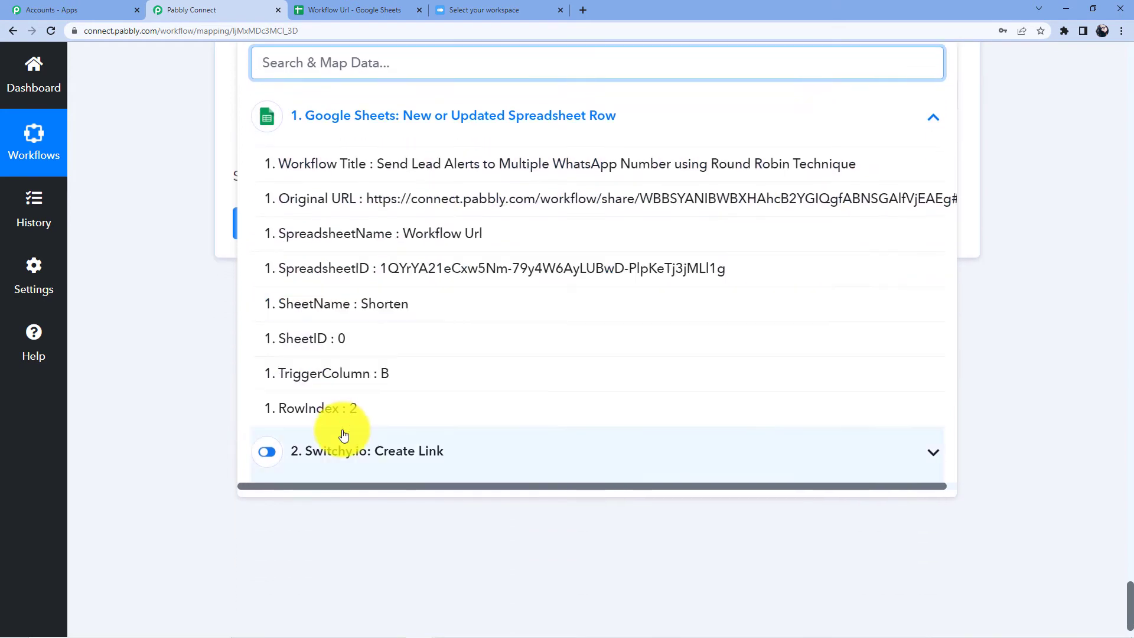
left_click(346, 420)
left_click(292, 353)
Step: Bring the Workflow Url spreadsheet back into view
scroll(331, 375, "up", 5)
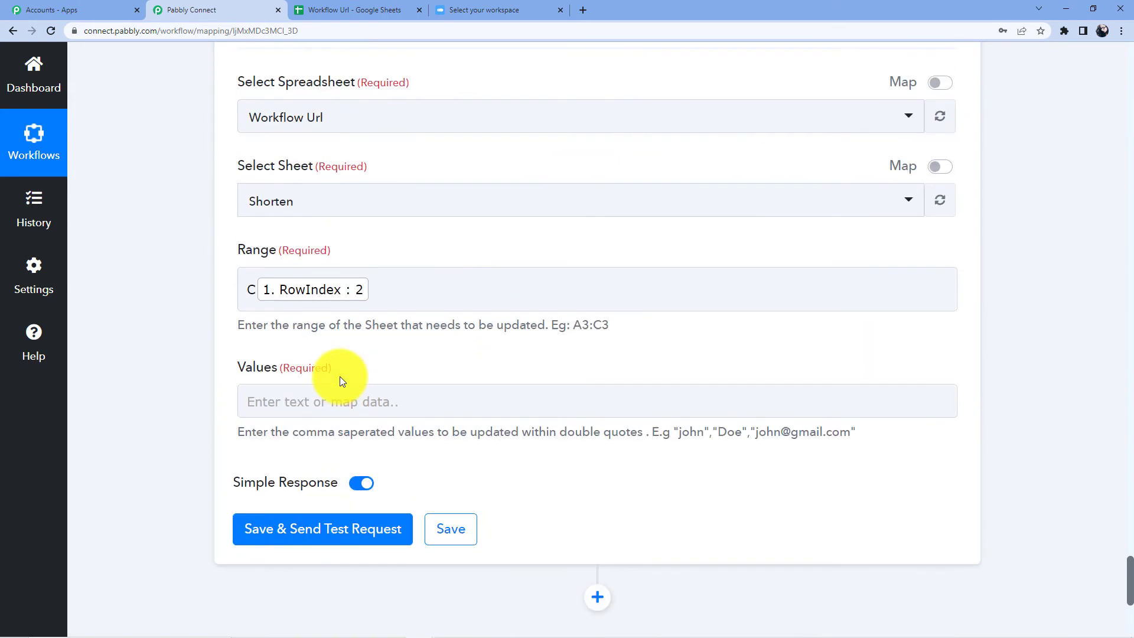
left_click(479, 9)
left_click(361, 8)
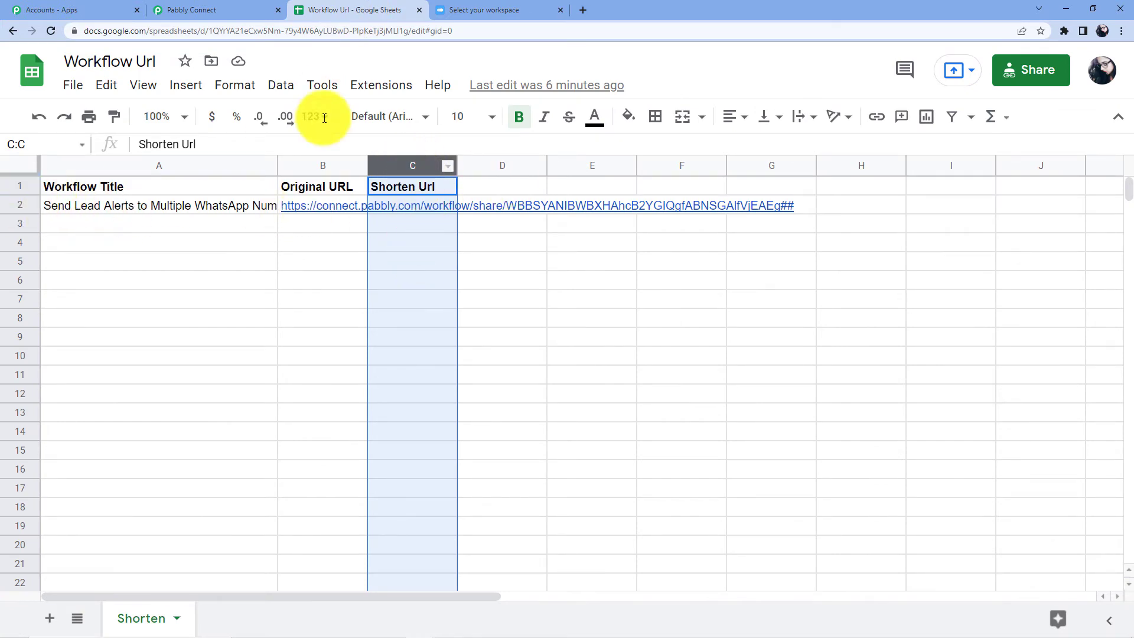
Step: Start the Values field with the Switchy link's Domain from step 2
left_click(204, 10)
scroll(324, 248, "down", 2)
left_click(315, 274)
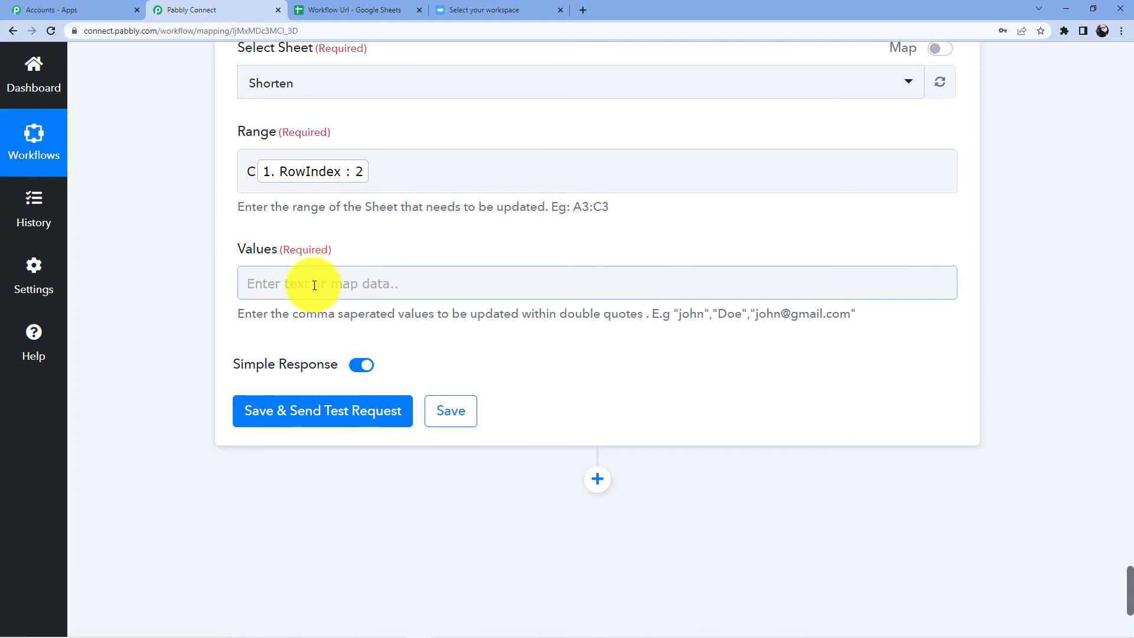
left_click(314, 286)
scroll(354, 272, "down", 3)
left_click(357, 289)
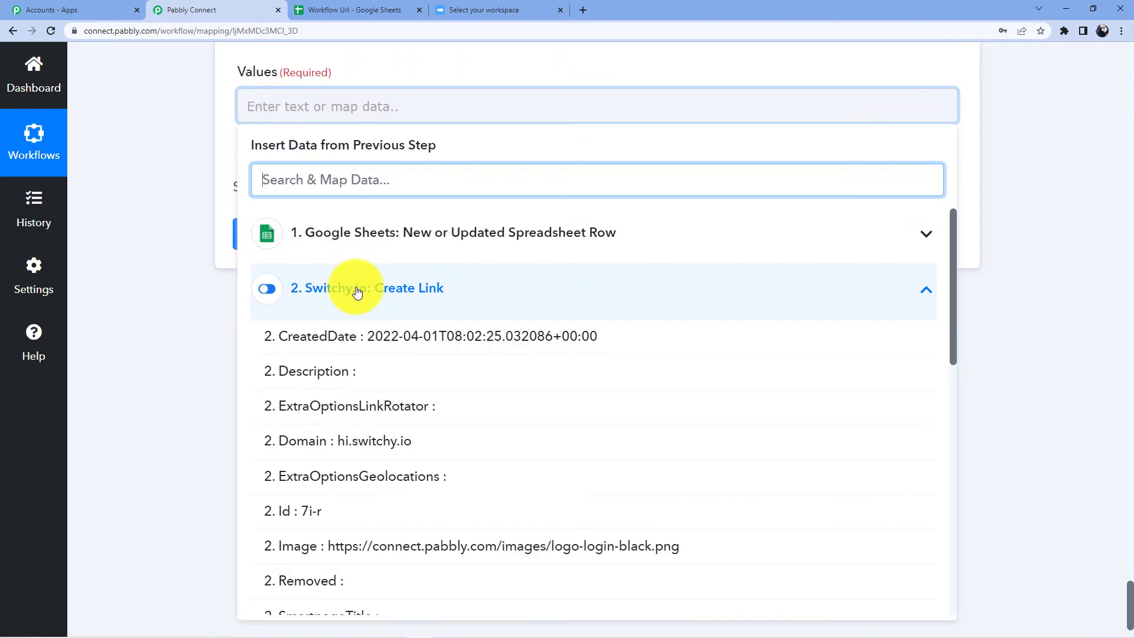
left_click(311, 442)
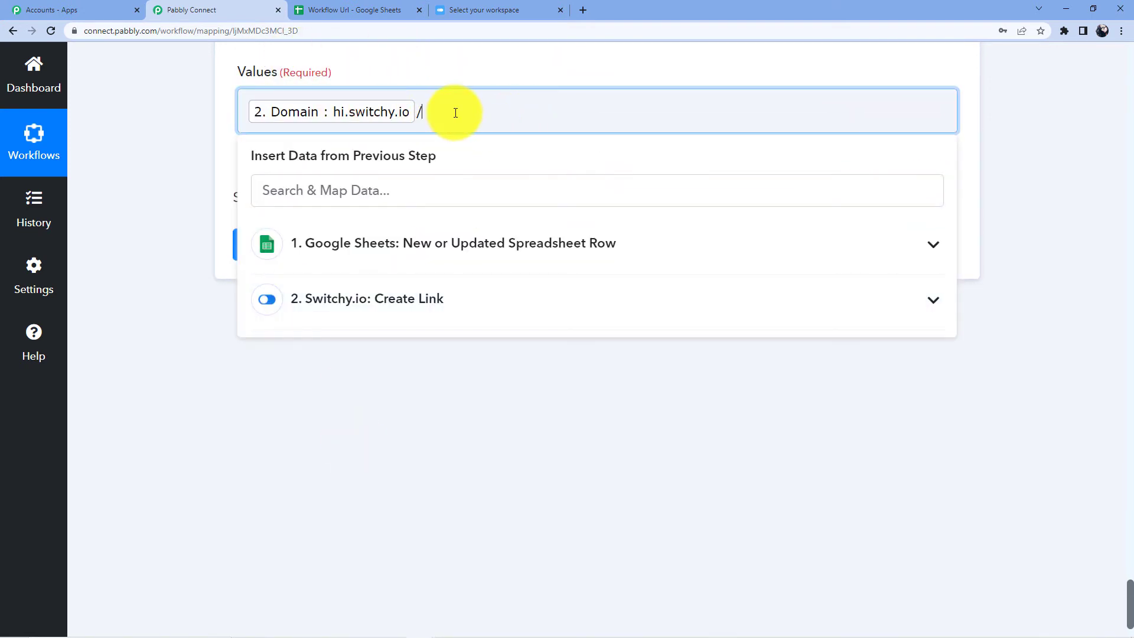
Step: Add a slash and the Switchy link's Id, then send a test request
left_click(362, 300)
scroll(392, 302, "down", 5)
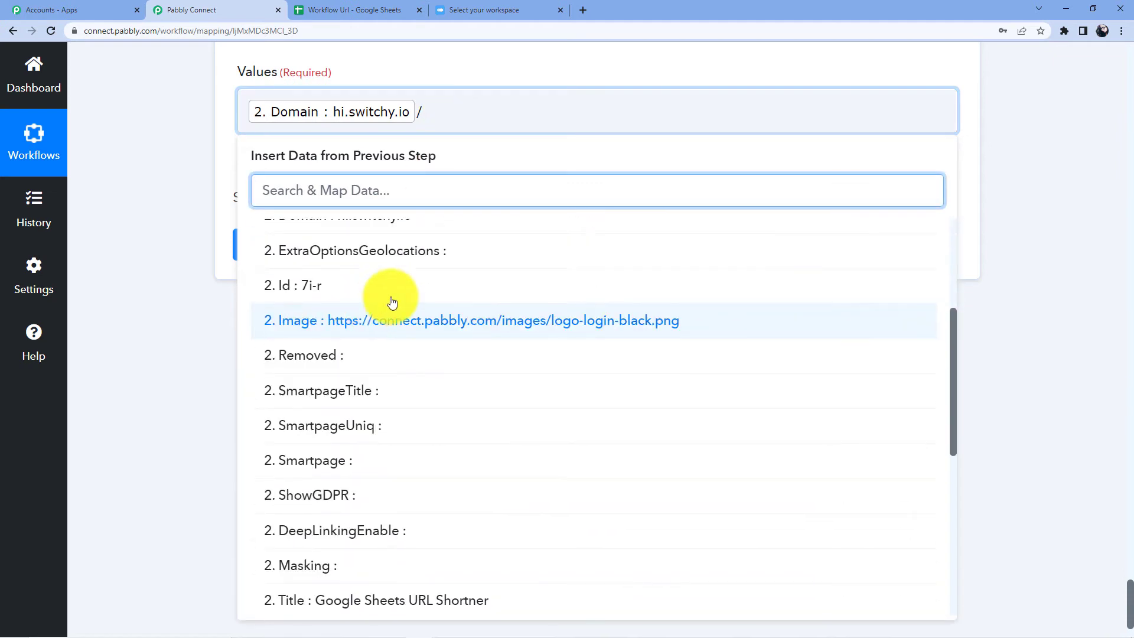
left_click(316, 286)
left_click(226, 366)
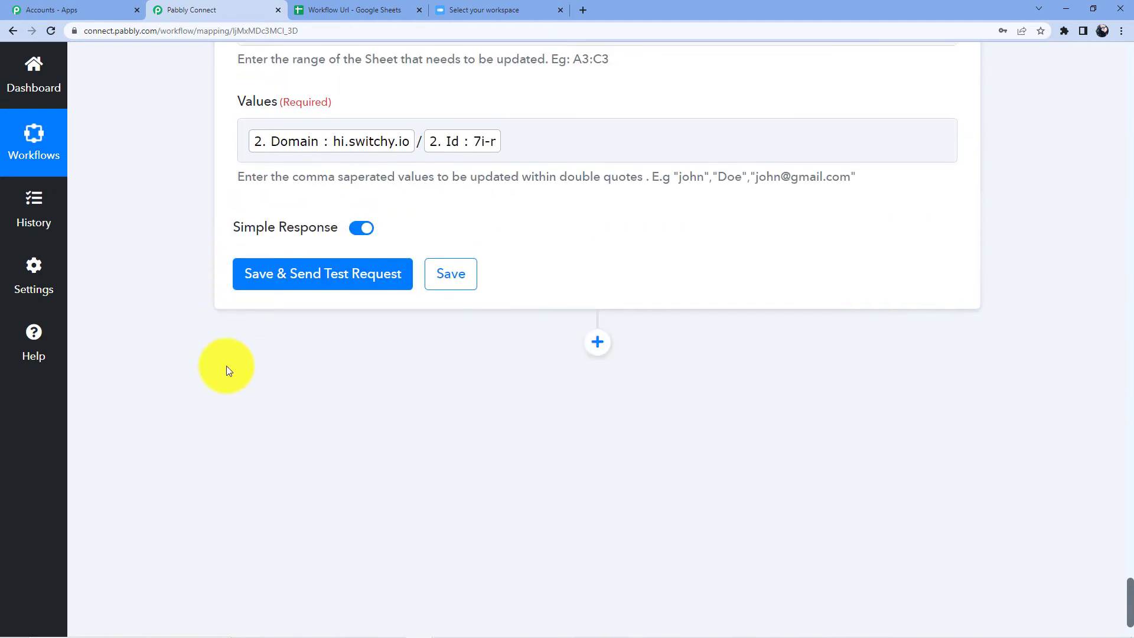
left_click(314, 304)
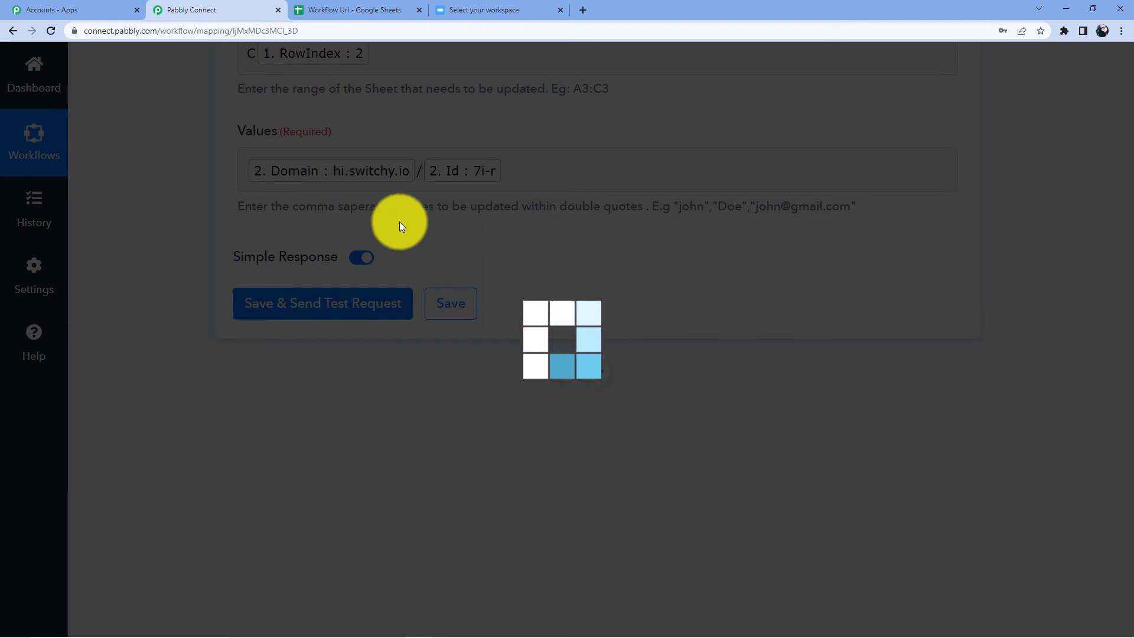
Step: Review the failed test's 400 error response
scroll(792, 379, "down", 4)
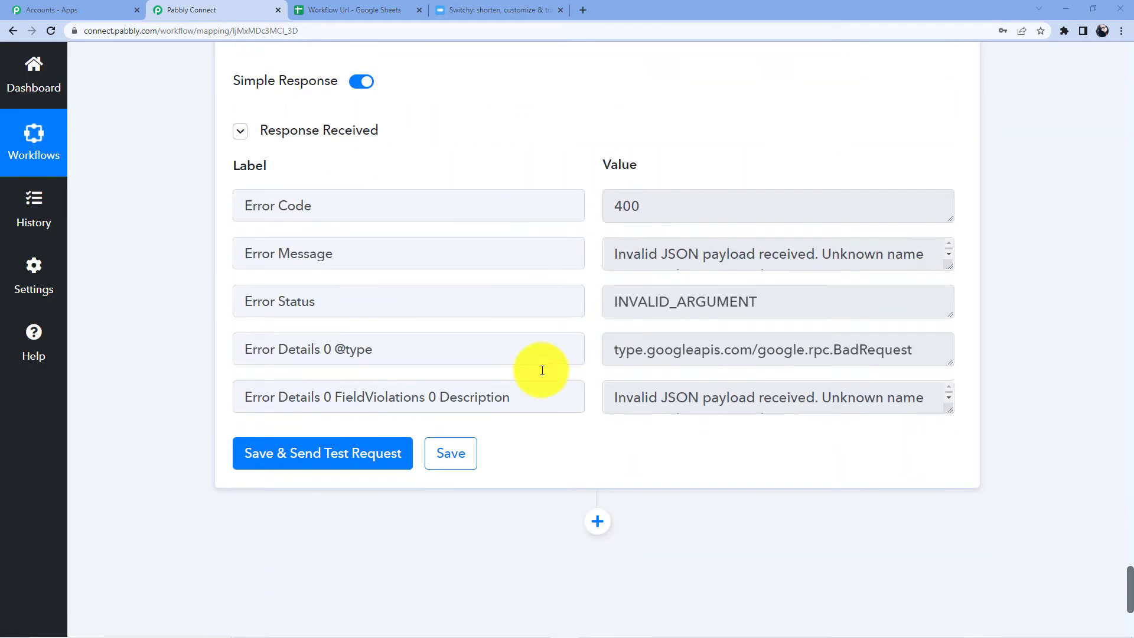
scroll(662, 297, "up", 5)
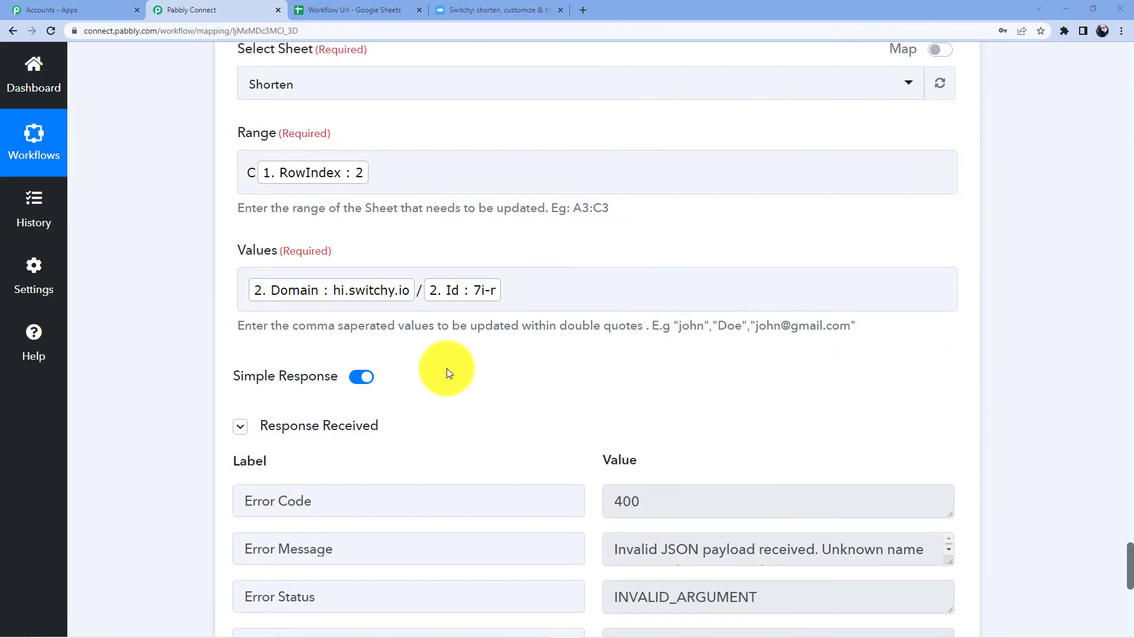
scroll(447, 369, "up", 8)
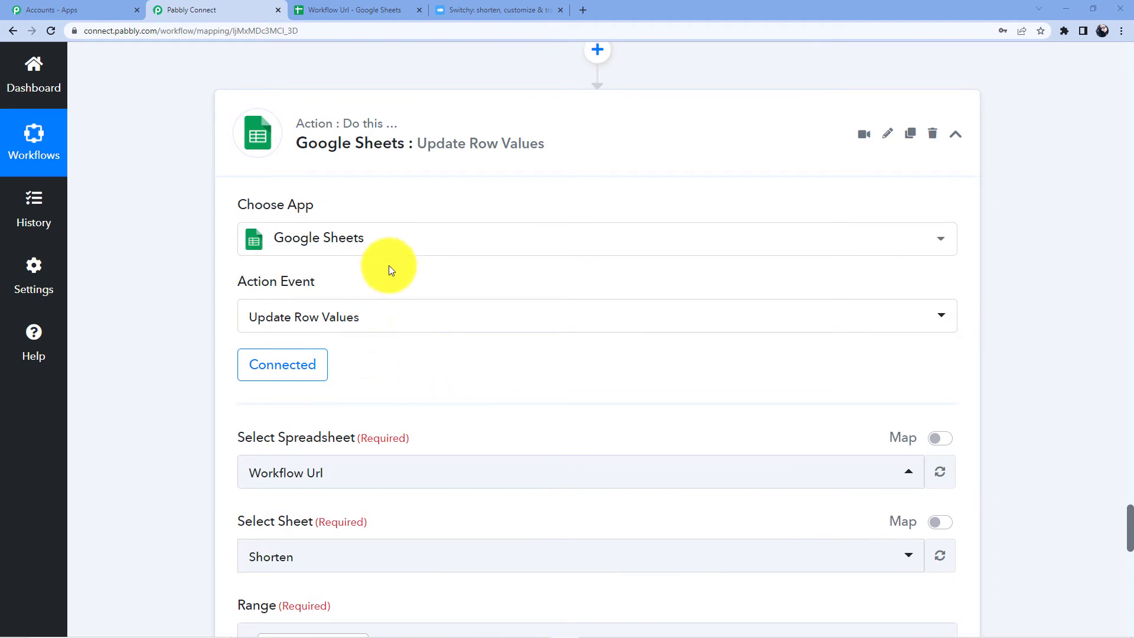
scroll(387, 265, "down", 4)
scroll(334, 251, "down", 4)
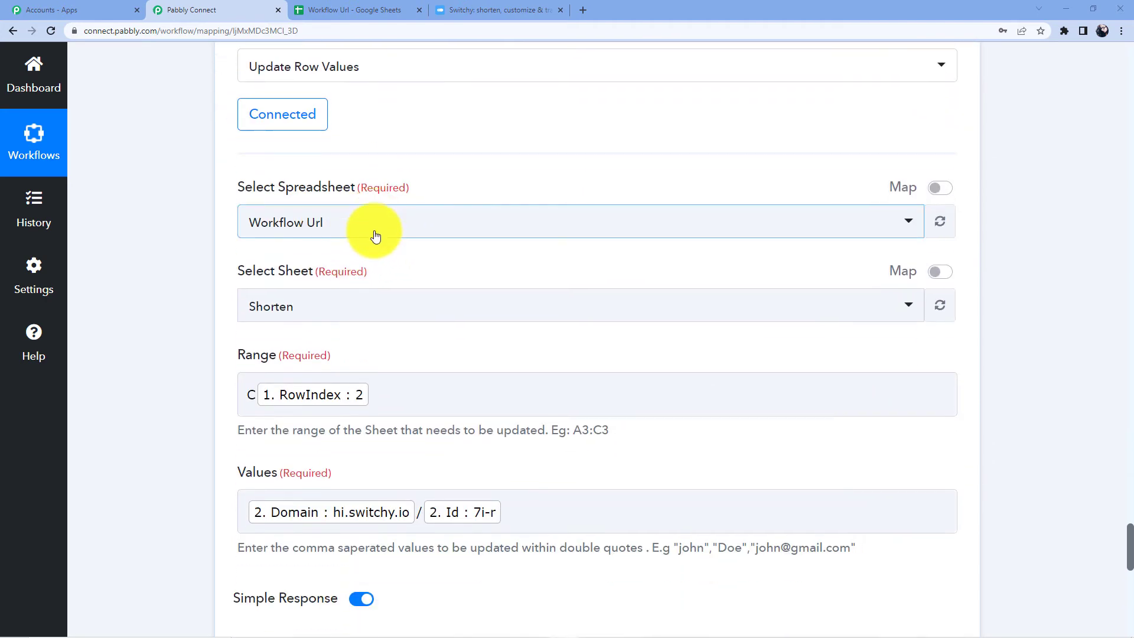
scroll(314, 257, "down", 2)
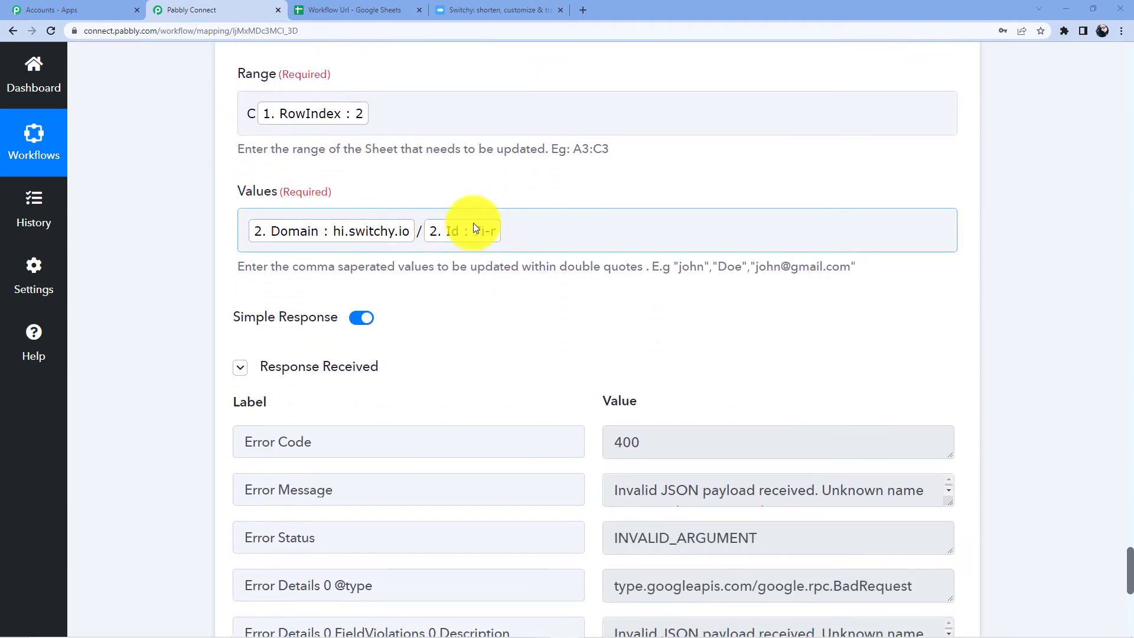
scroll(354, 278, "down", 1)
scroll(354, 282, "up", 2)
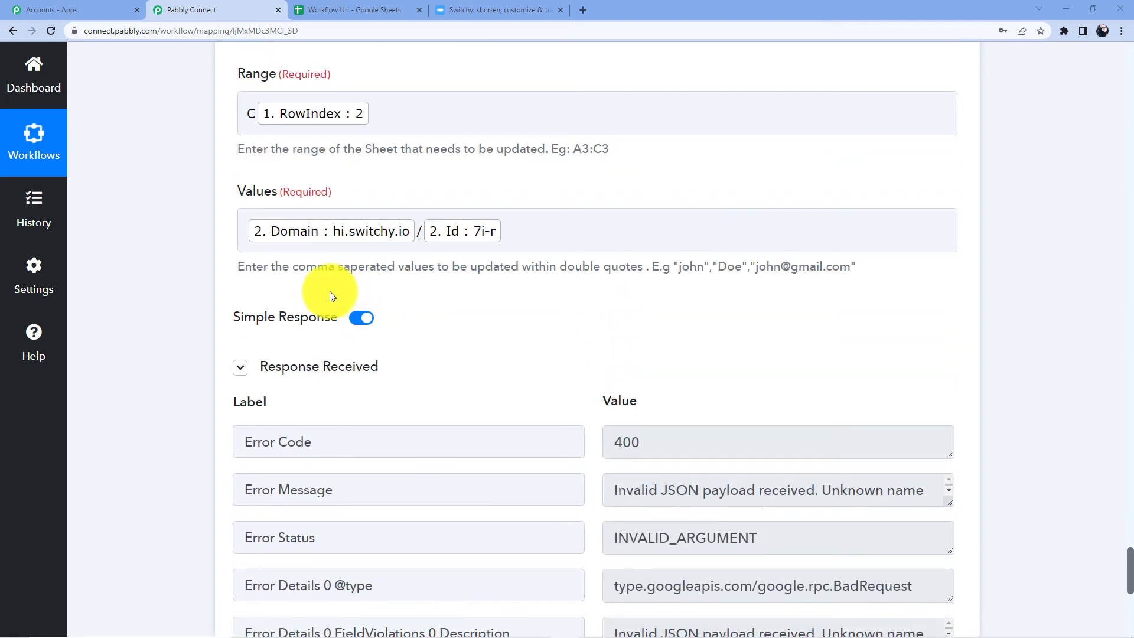
Step: Wrap the Values content in double quotes and hide the failed response
left_click(255, 241)
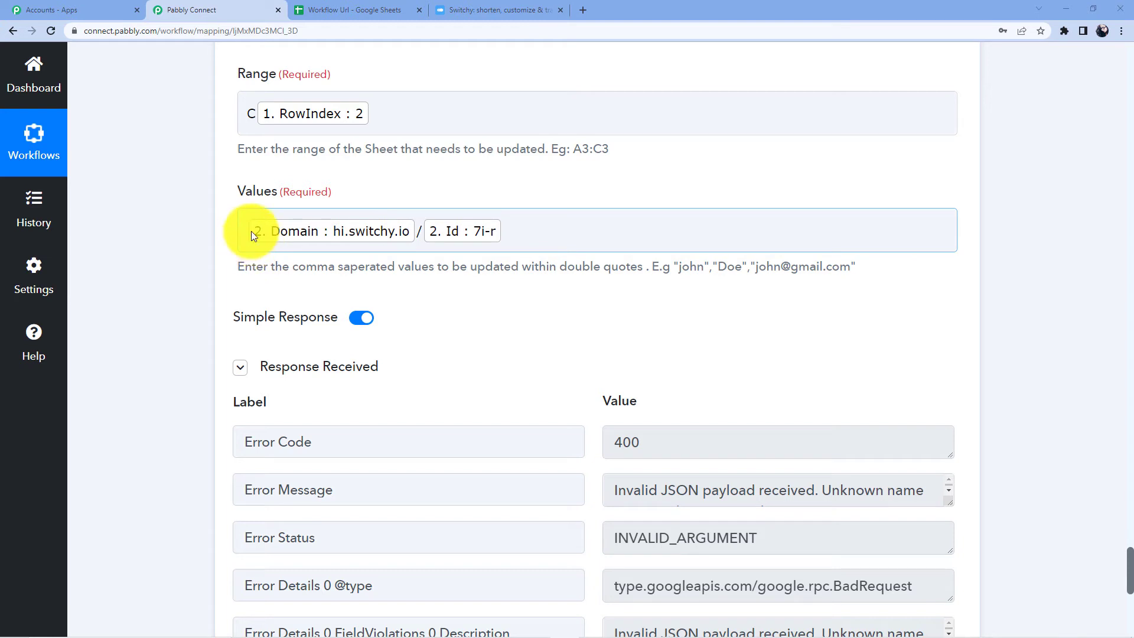
left_click(248, 231)
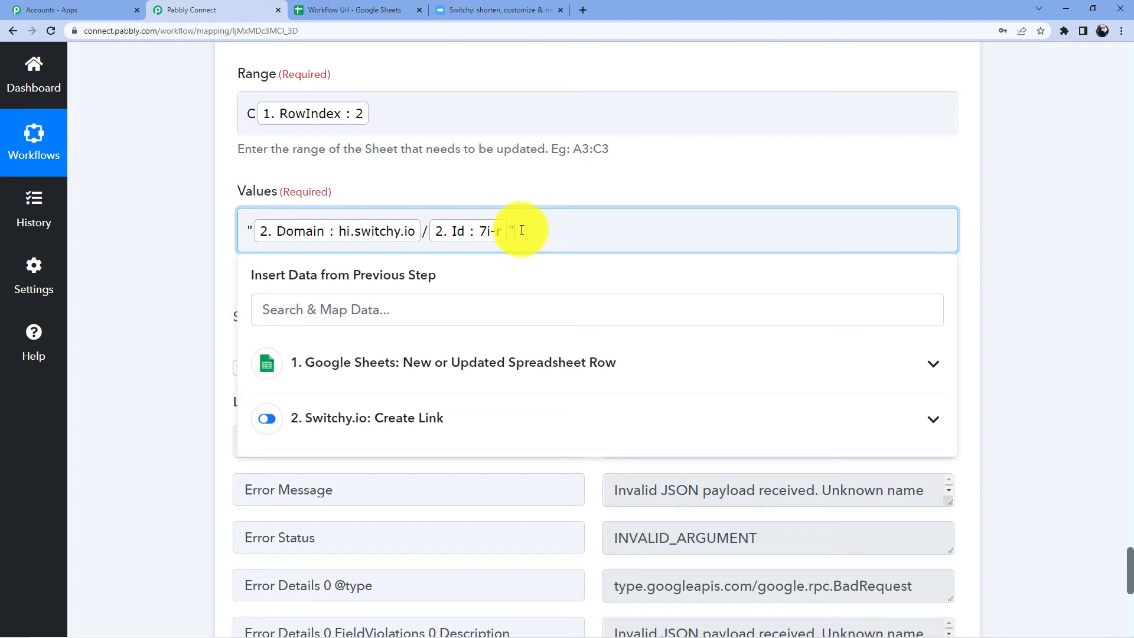
left_click(520, 168)
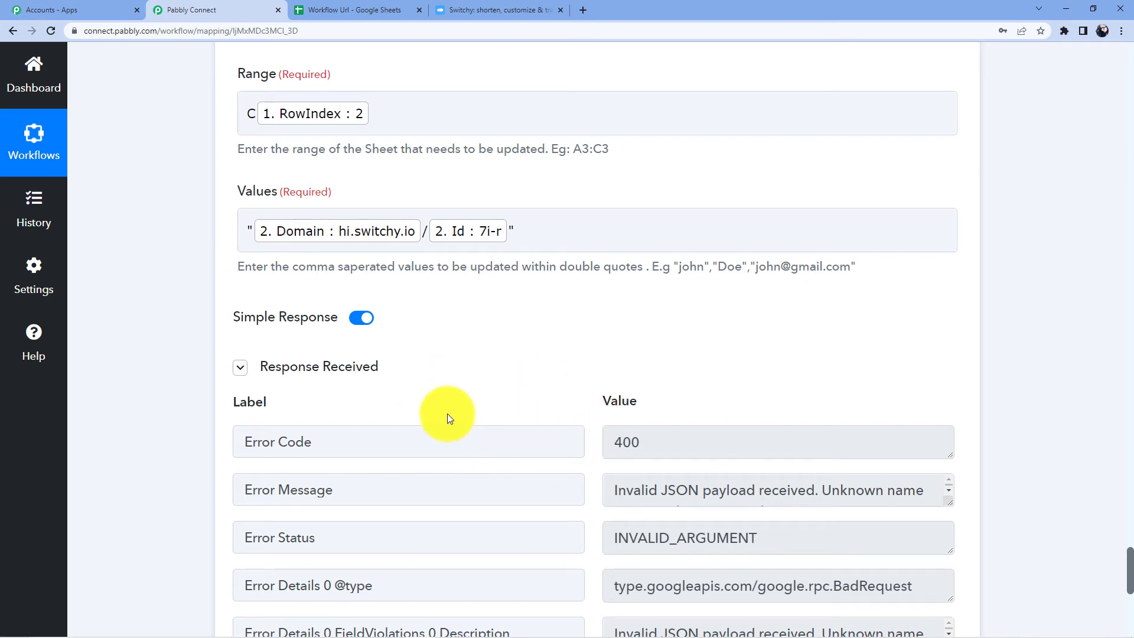
left_click(295, 369)
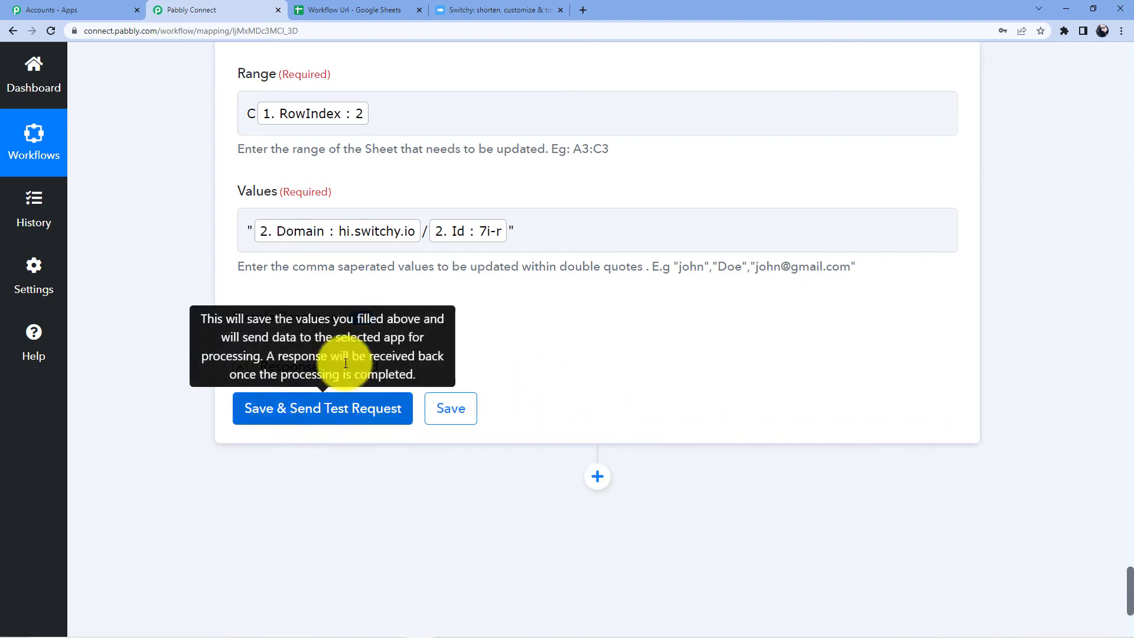
left_click(479, 5)
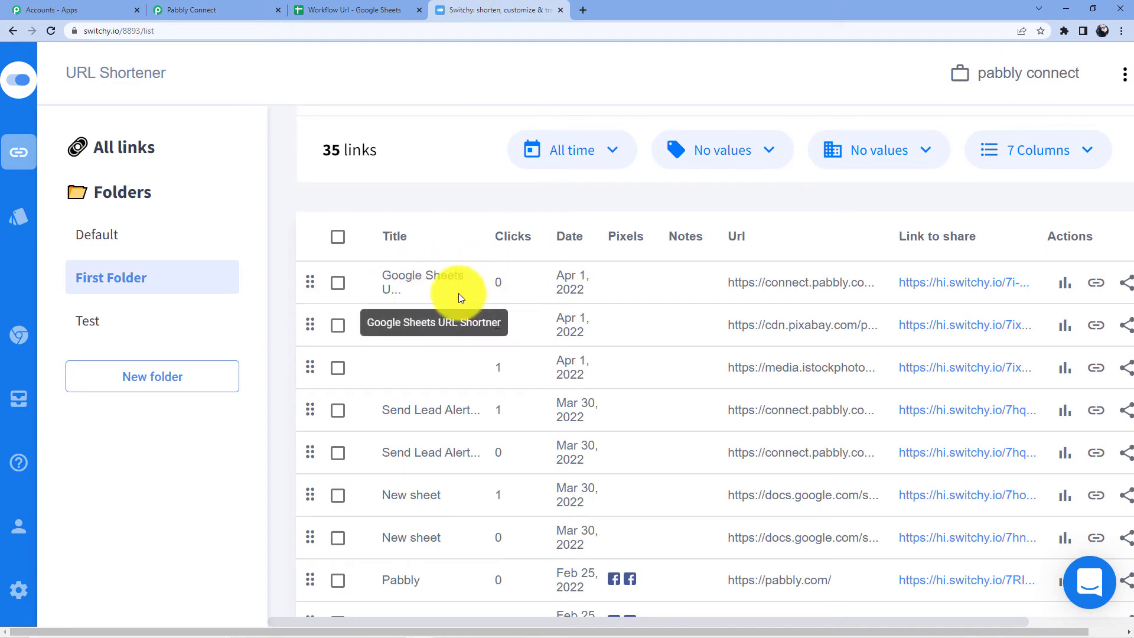
Step: Resend the sheet update test and confirm it updated Shorten!C2
left_click(261, 5)
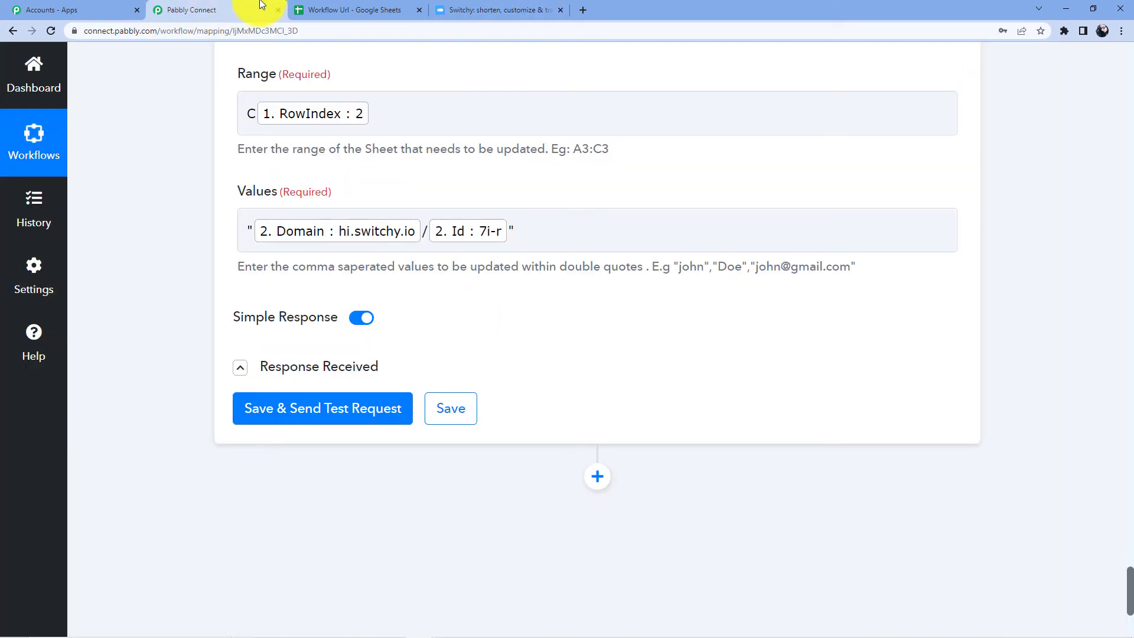
left_click(324, 406)
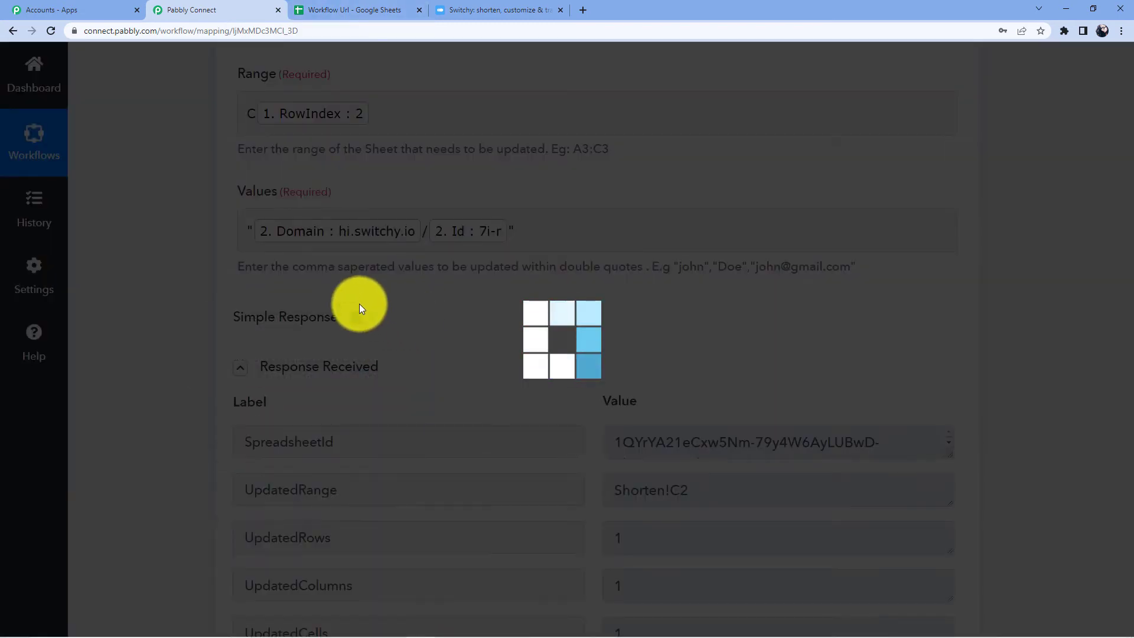
scroll(426, 301, "down", 1)
scroll(426, 300, "down", 3)
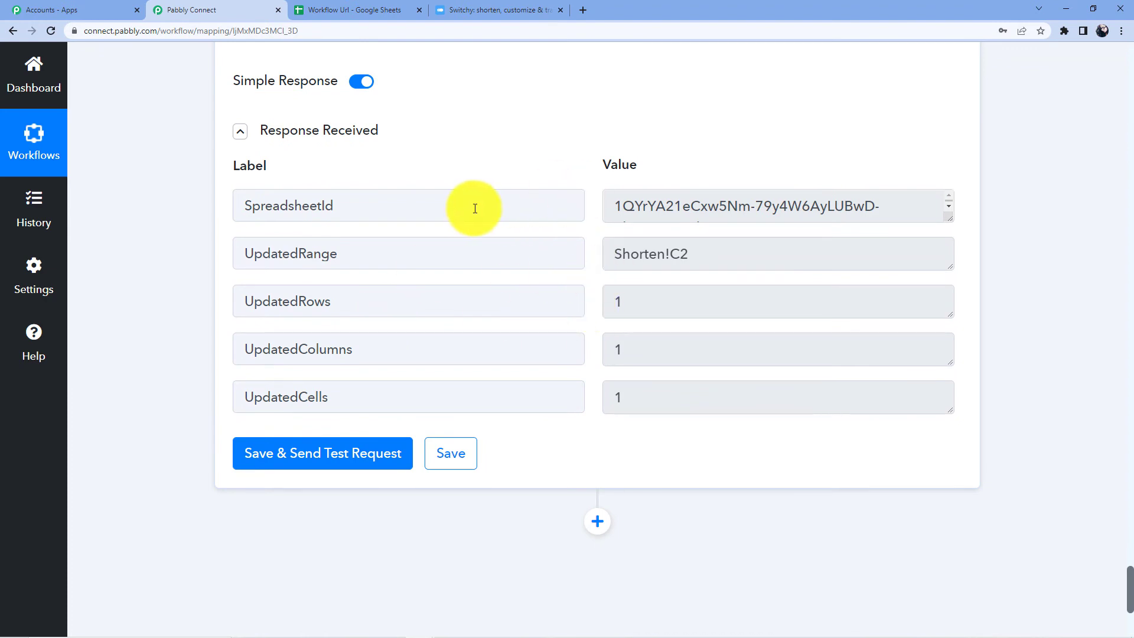
scroll(455, 178, "up", 2)
Step: Confirm C2 of the Workflow Url sheet shows hi.switchy.io/7i-r, then select row 3
left_click(354, 9)
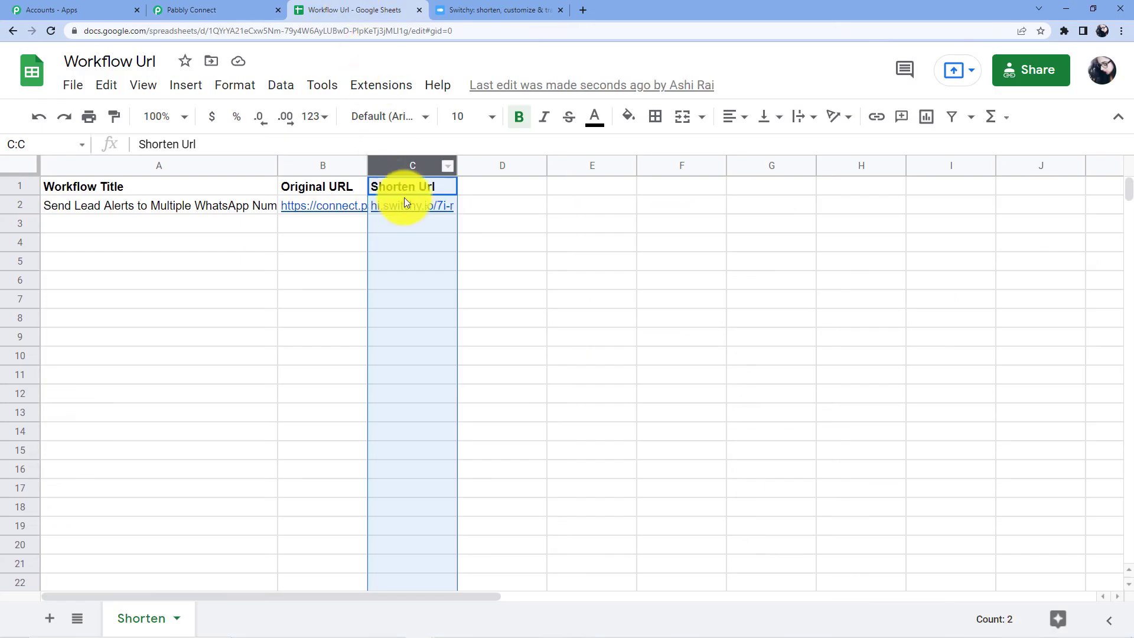
left_click(484, 220)
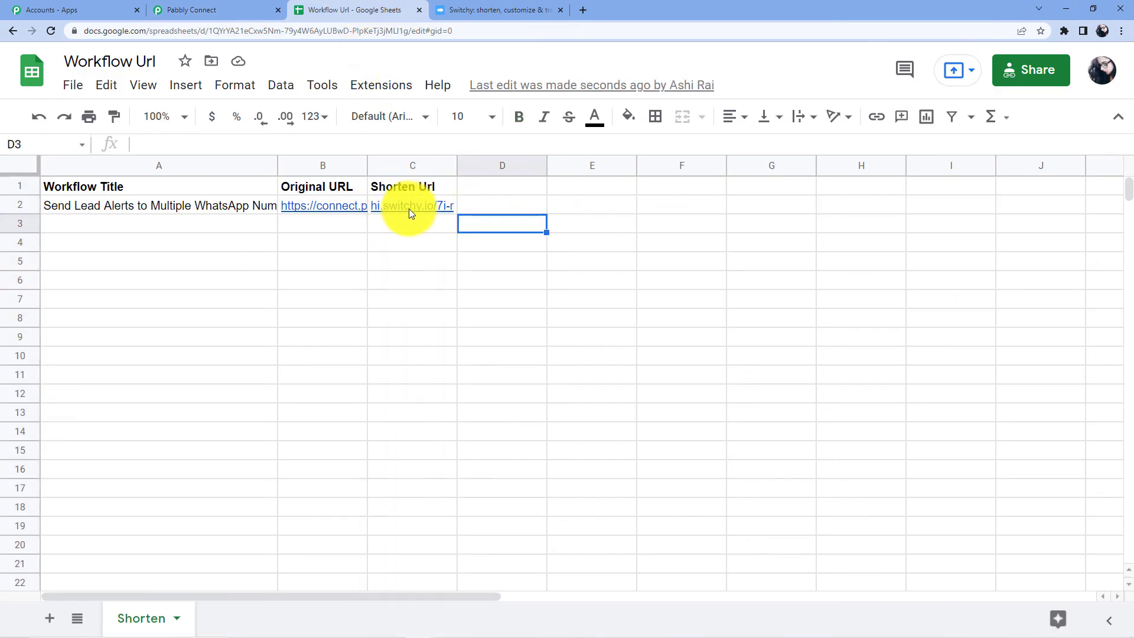
mouse_move(377, 204)
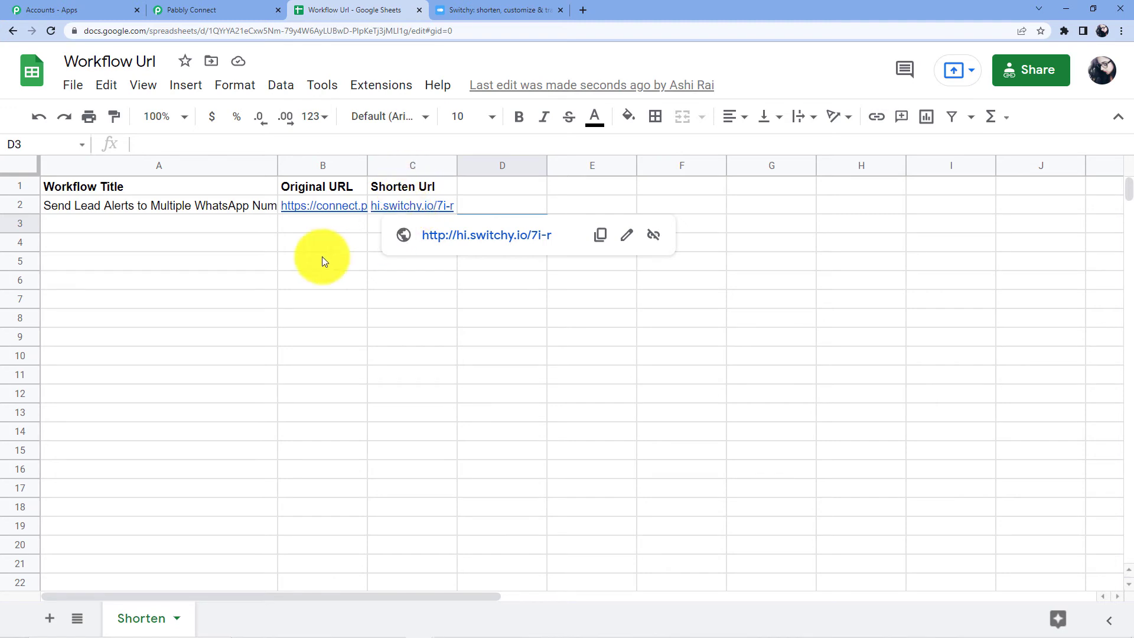
left_click(301, 228)
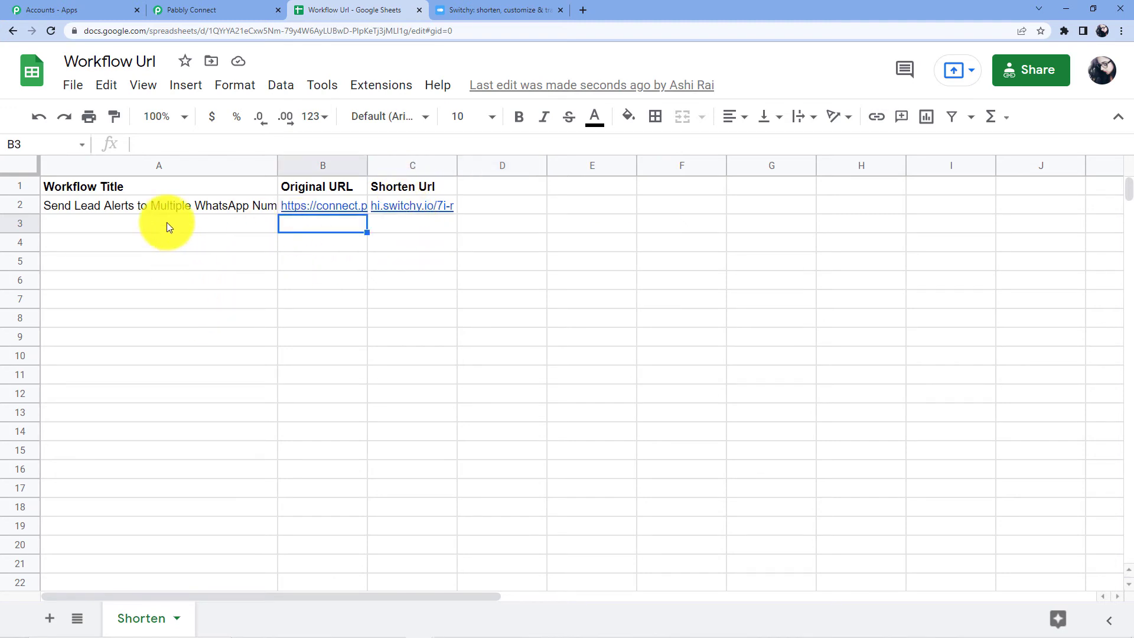
left_click(166, 222)
left_click(301, 229)
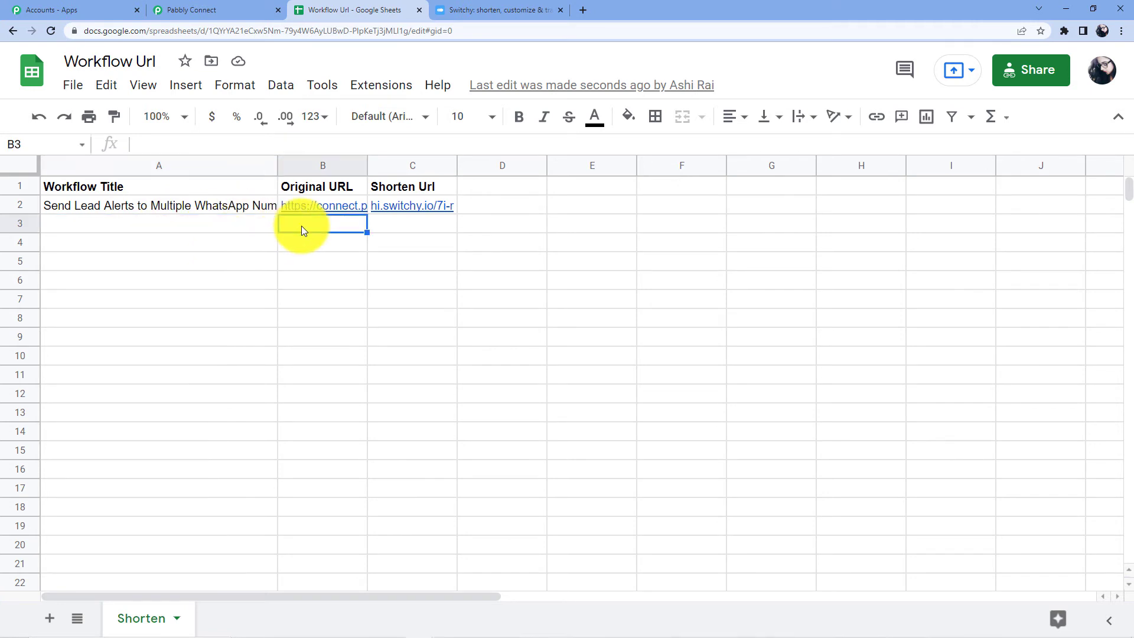
Step: Search Pixabay for 'Lion' and open the roaring lion image result
left_click(588, 10)
left_click(564, 31)
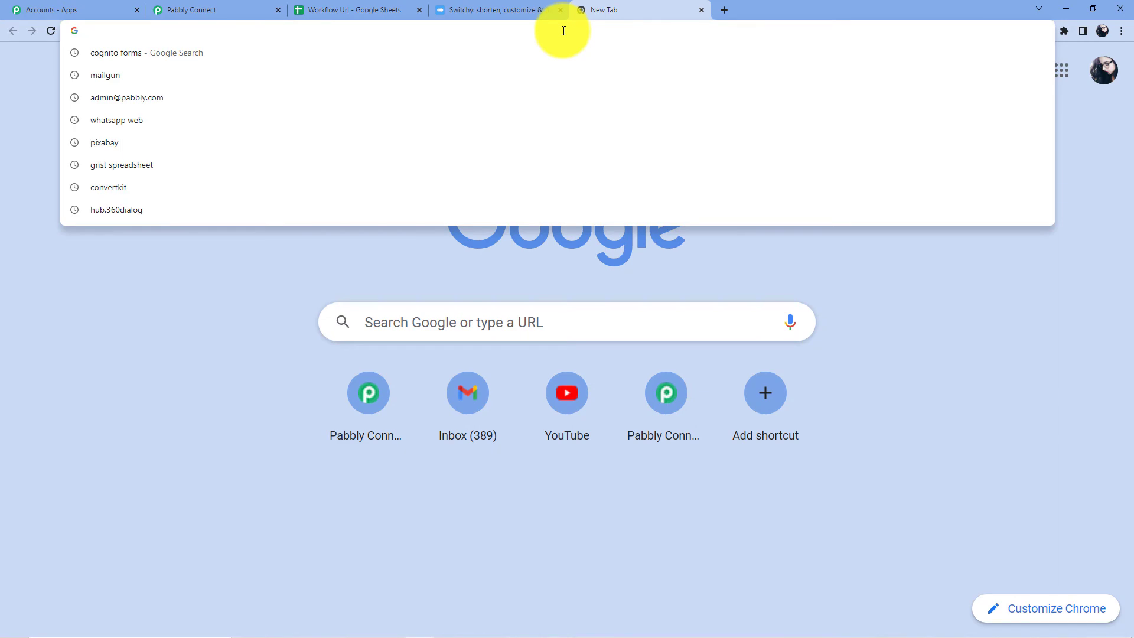
type("pixabay")
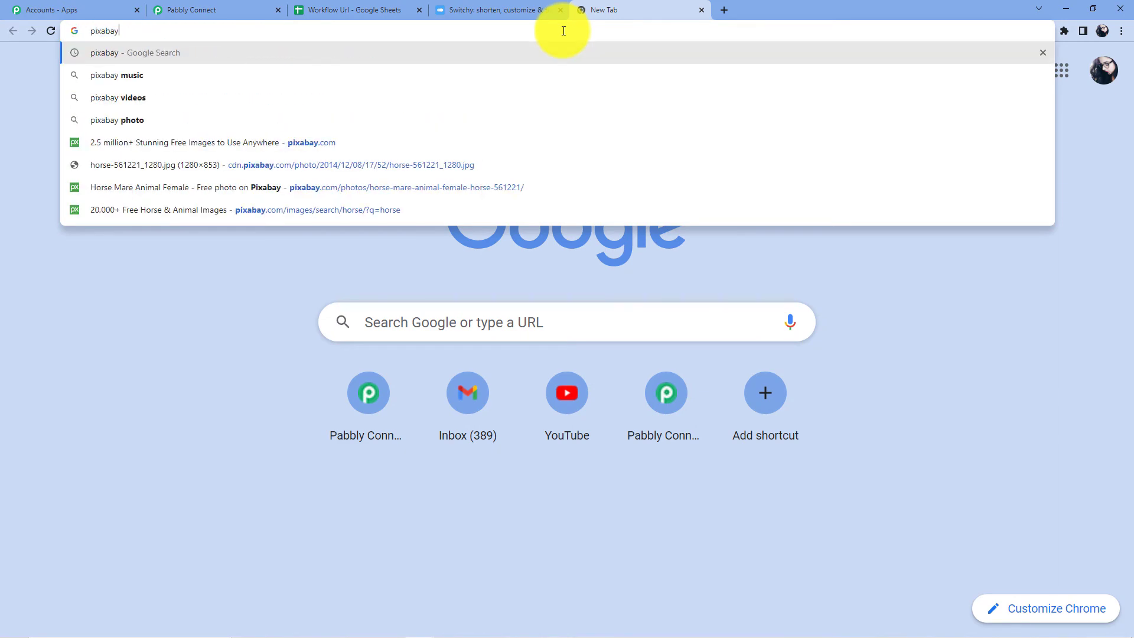
key("Return")
left_click(127, 236)
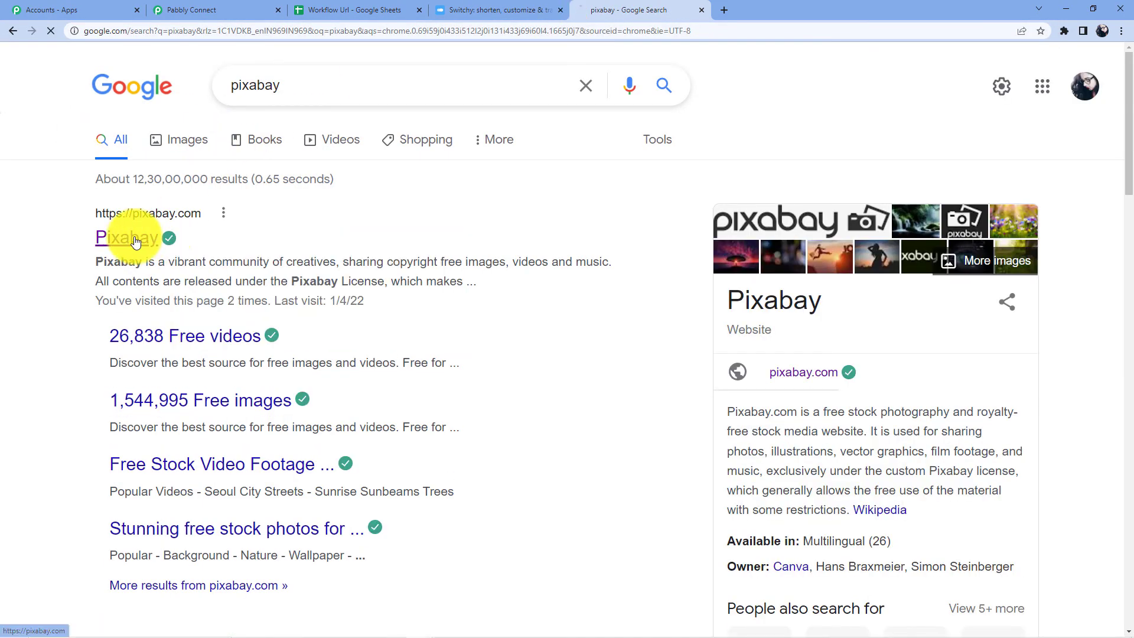
left_click(387, 365)
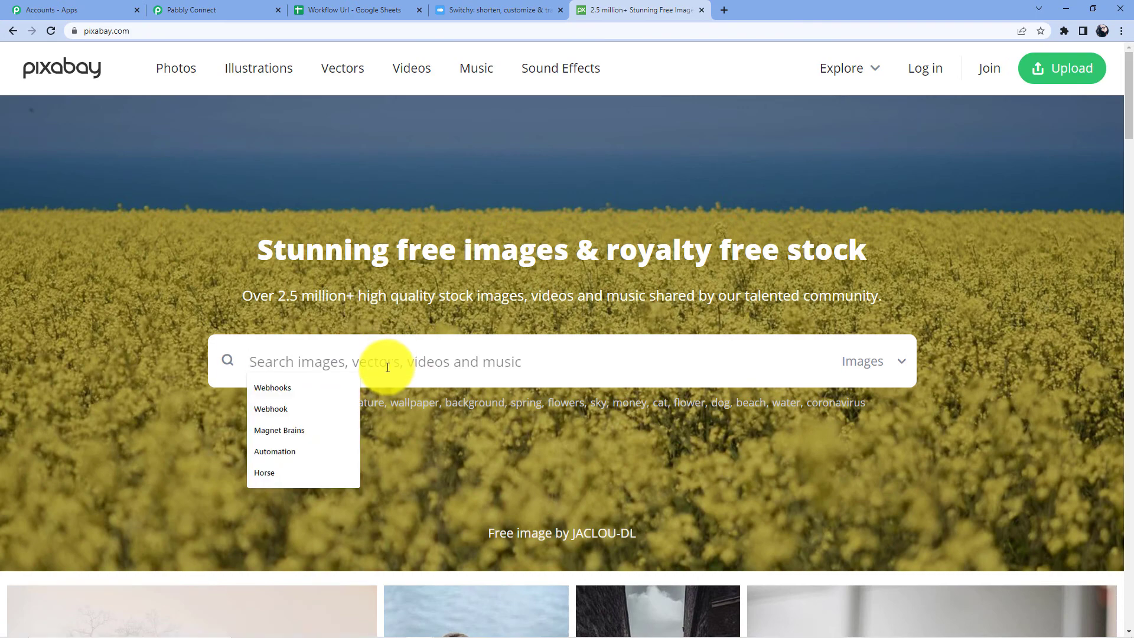
type("Lion")
key("Return")
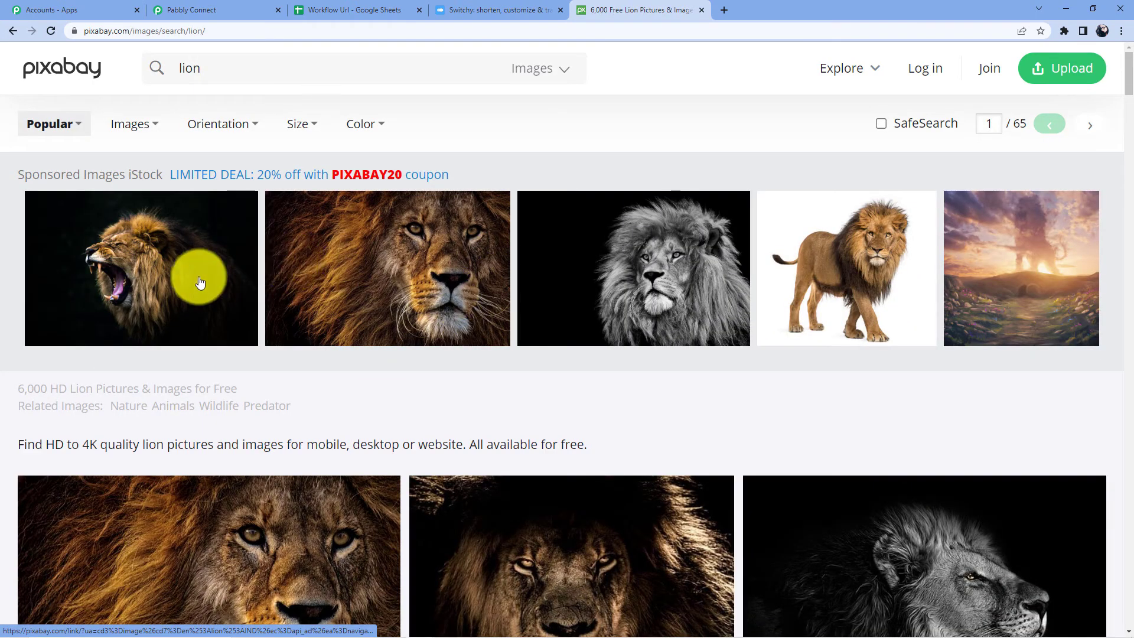
left_click(197, 281)
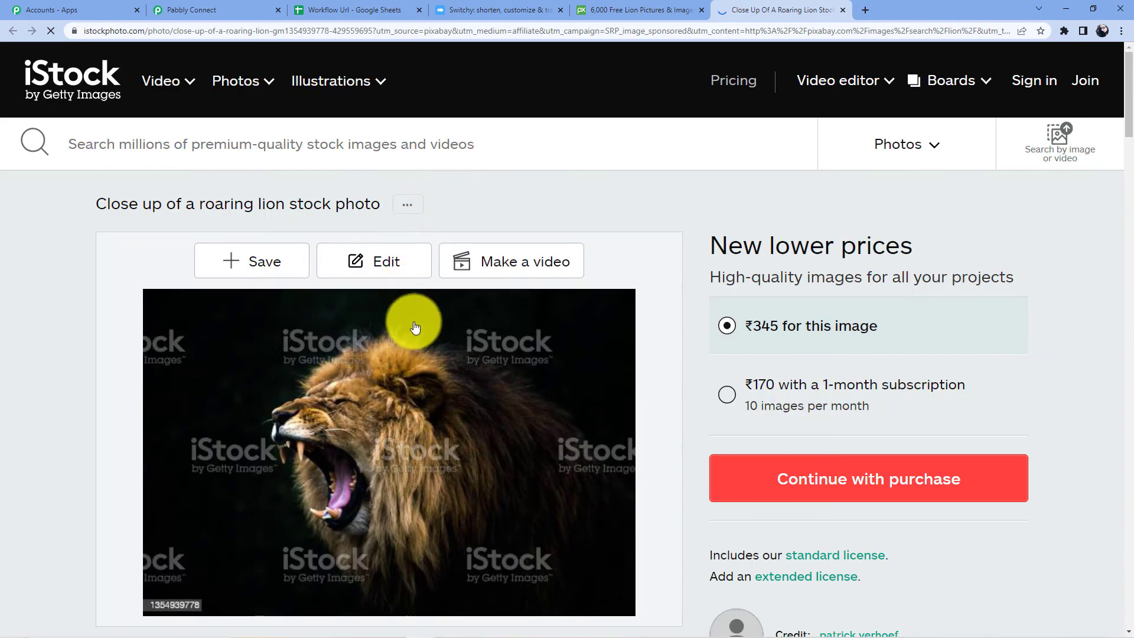
Step: Open the lion image in its own tab and copy its web address
right_click(374, 392)
left_click(414, 402)
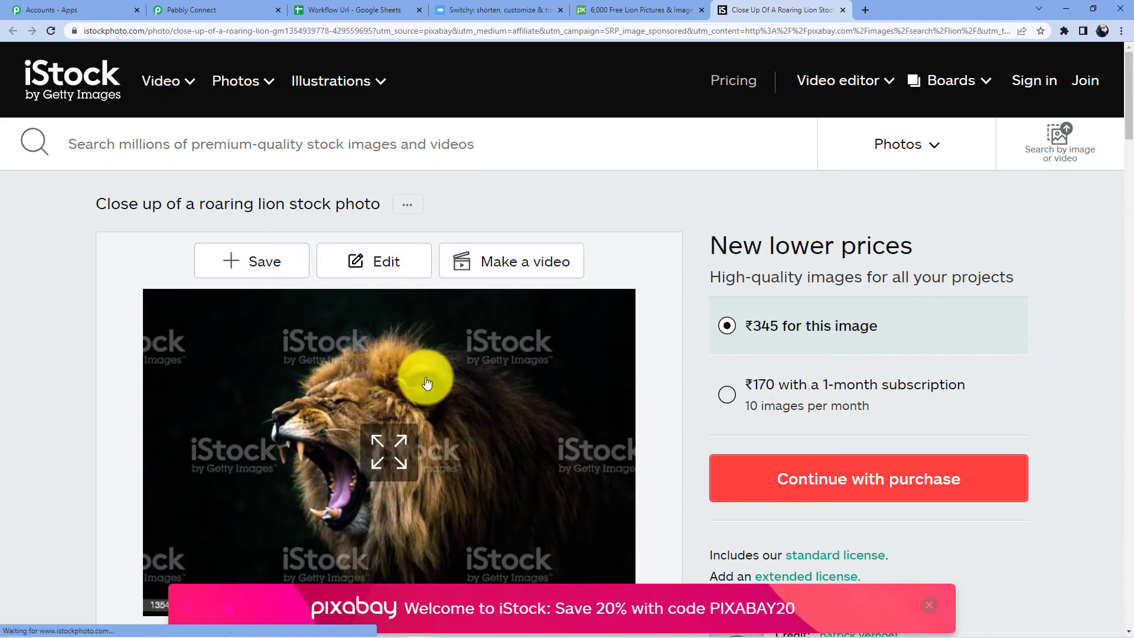
left_click(891, 8)
left_click(391, 33)
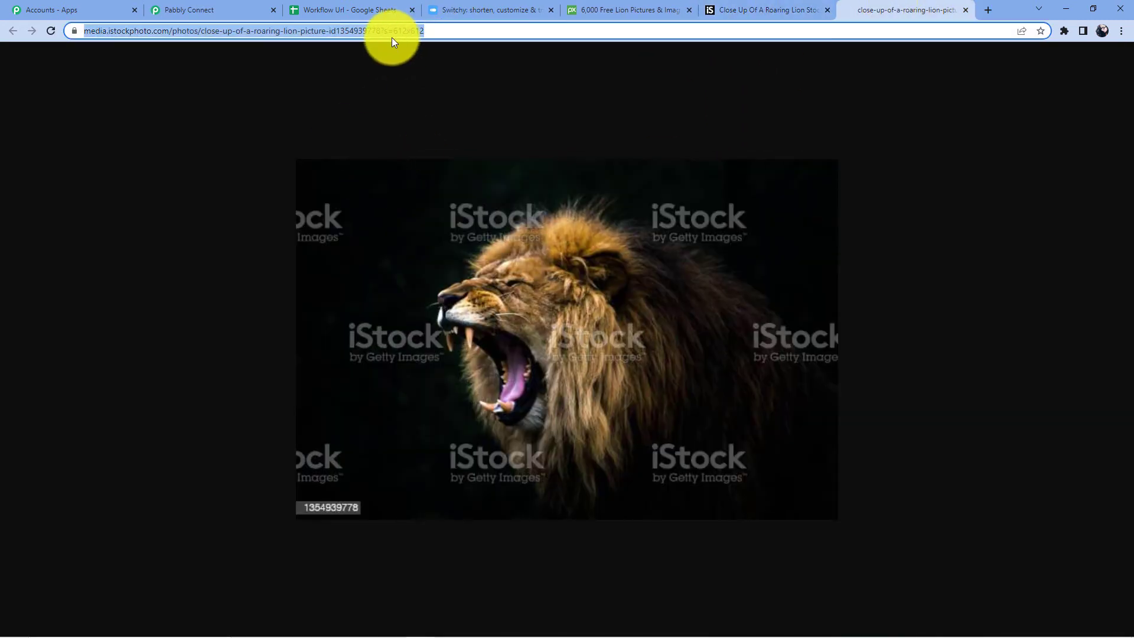
right_click(392, 33)
left_click(431, 118)
Step: Go back through the tabs to the Pabbly Connect workflow
left_click(748, 6)
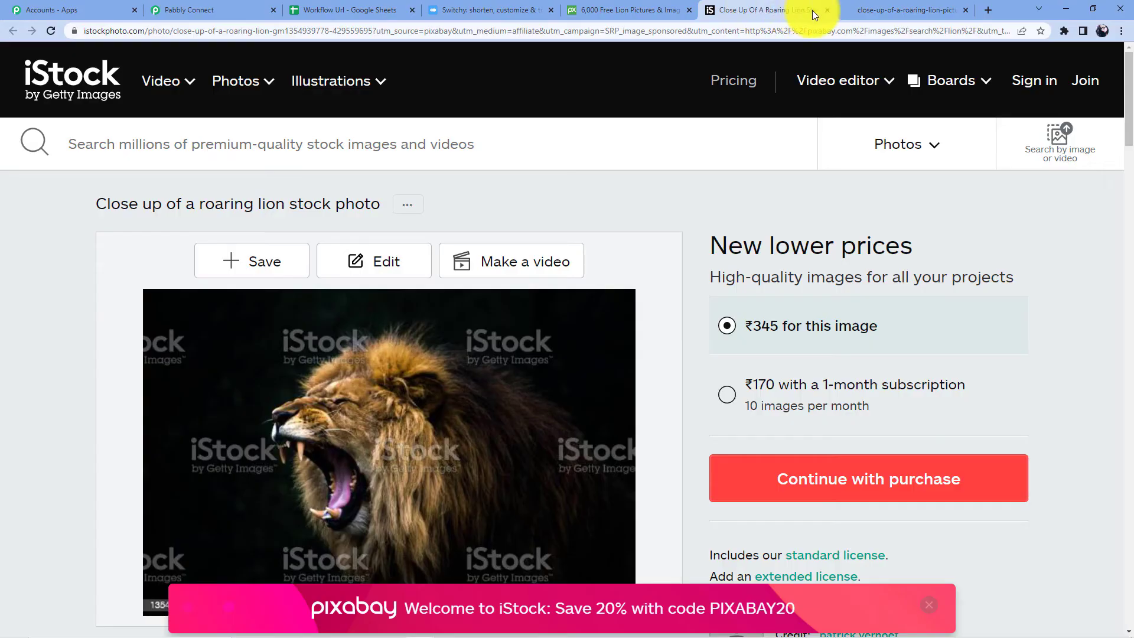
left_click(464, 9)
left_click(223, 10)
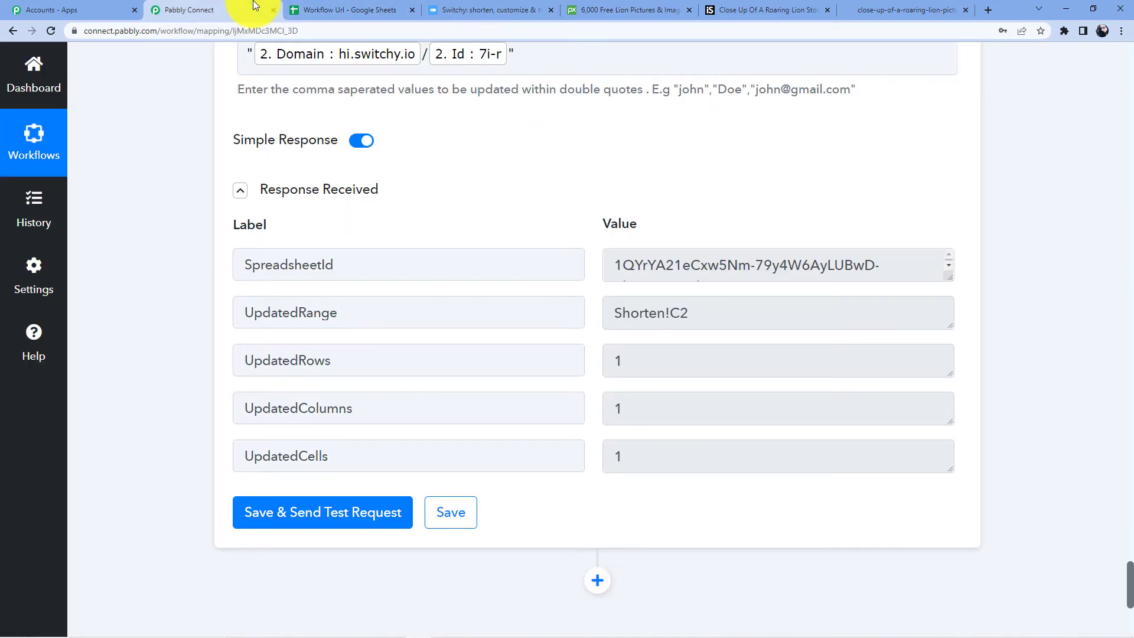
Step: Select cell A3 and switch on Send On Event in Pabbly Connect Webhooks
left_click(332, 8)
left_click(146, 230)
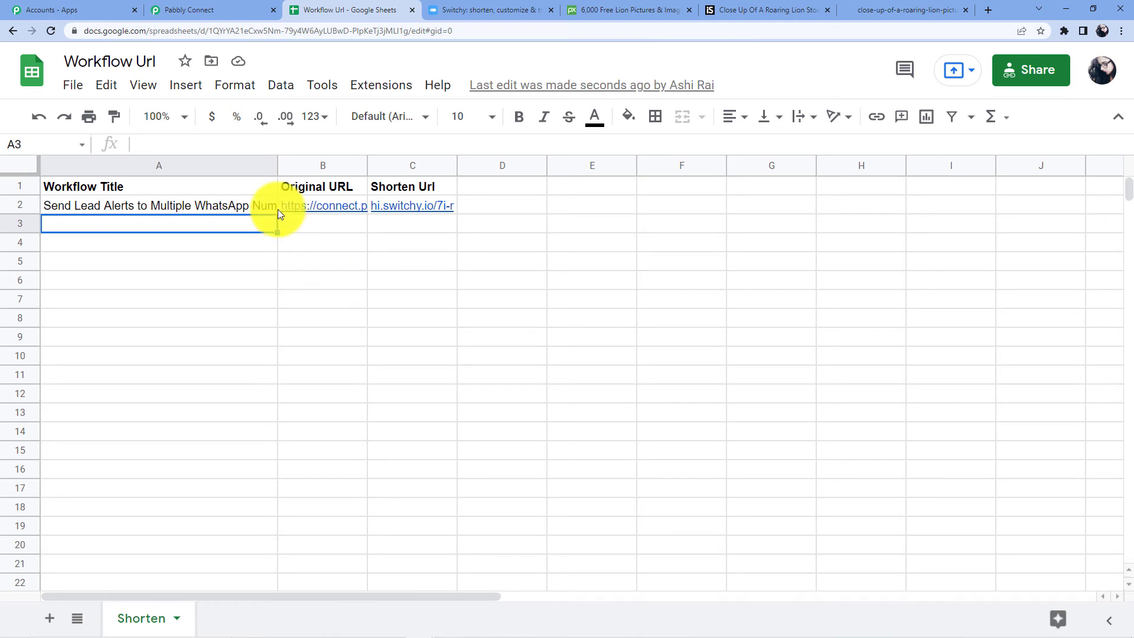
left_click(381, 84)
mouse_move(494, 326)
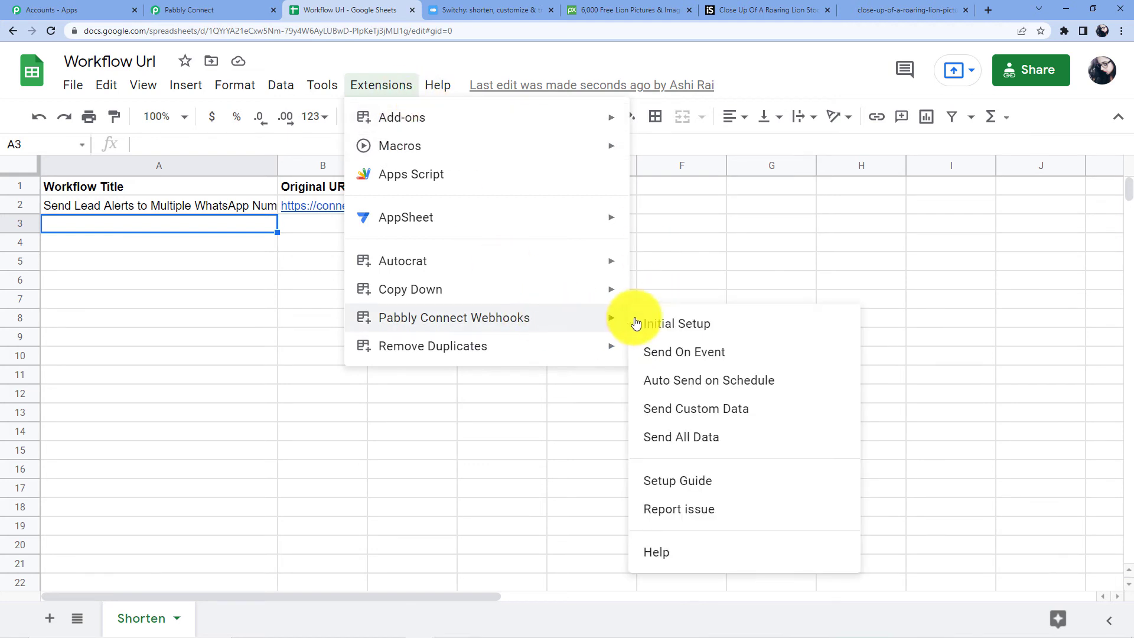
left_click(649, 355)
Step: Reopen the add-on menu to confirm Send On Event is ticked
left_click(367, 84)
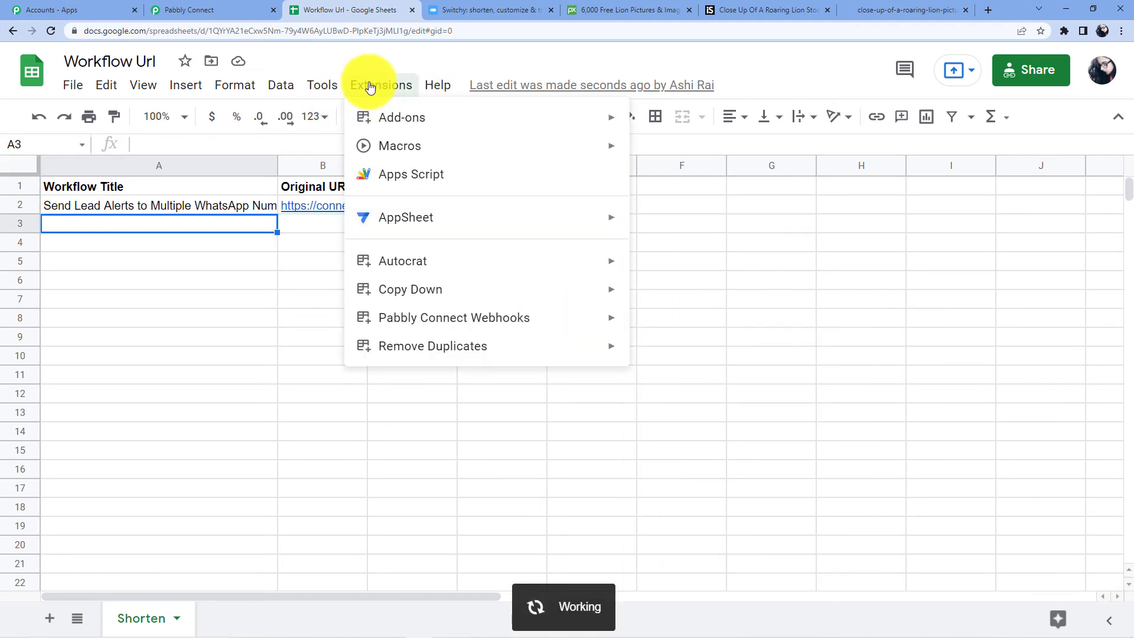
mouse_move(540, 321)
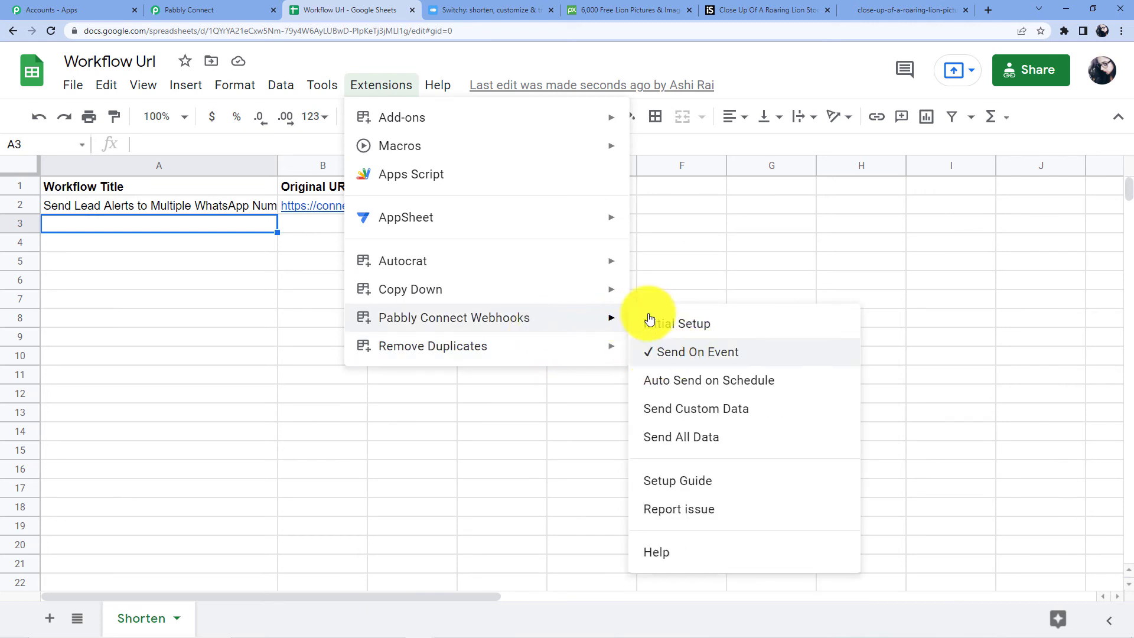
left_click(651, 245)
Step: Click through the column A cells and return to A3 for the new entry
left_click(105, 222)
left_click(102, 243)
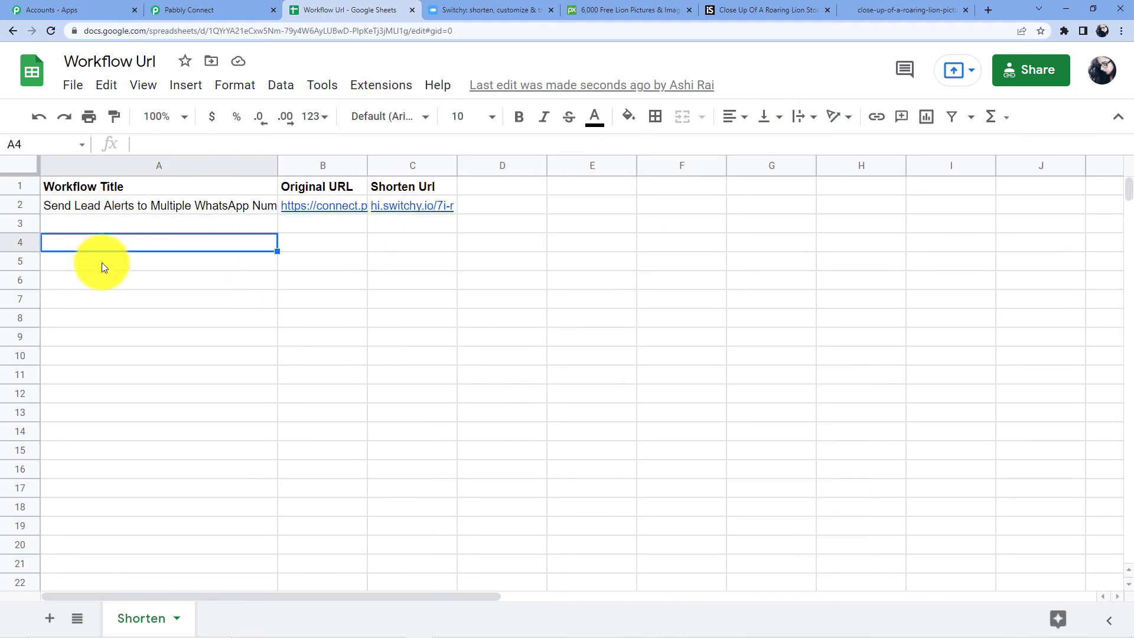
left_click(101, 280)
left_click(101, 317)
left_click(109, 295)
left_click(111, 261)
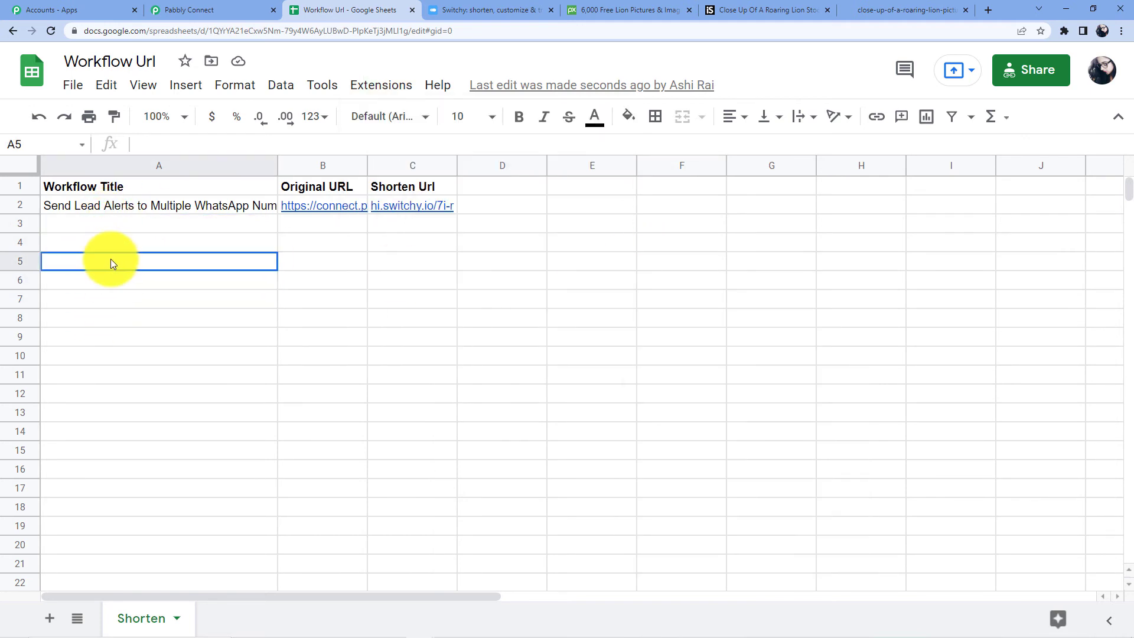
left_click(114, 242)
left_click(117, 225)
left_click(122, 244)
left_click(123, 263)
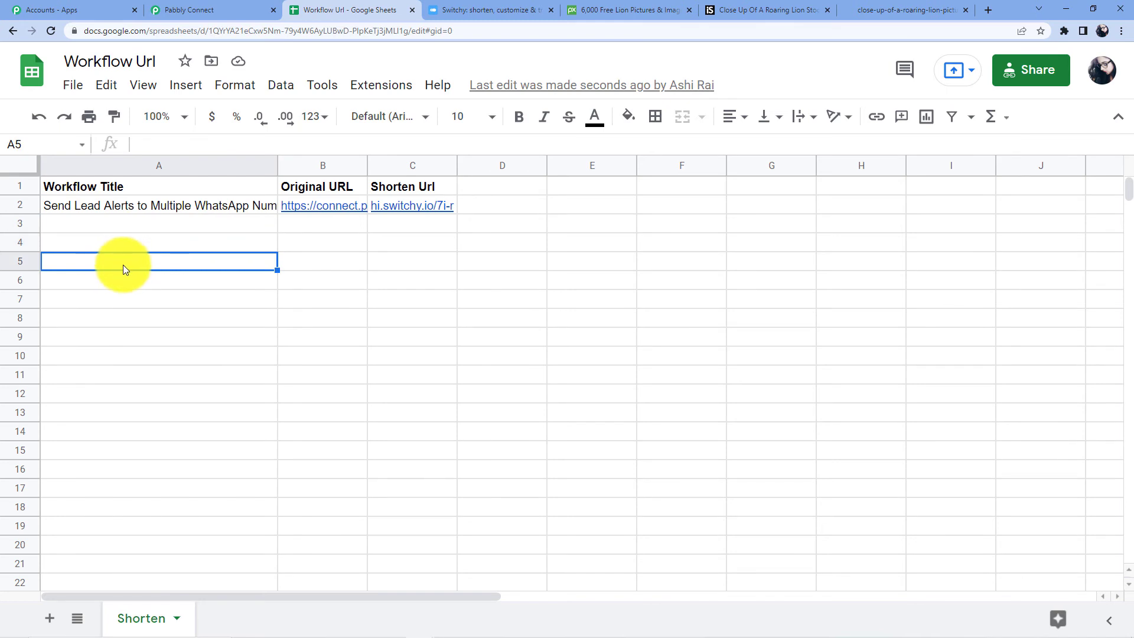
left_click(124, 280)
left_click(124, 301)
left_click(132, 323)
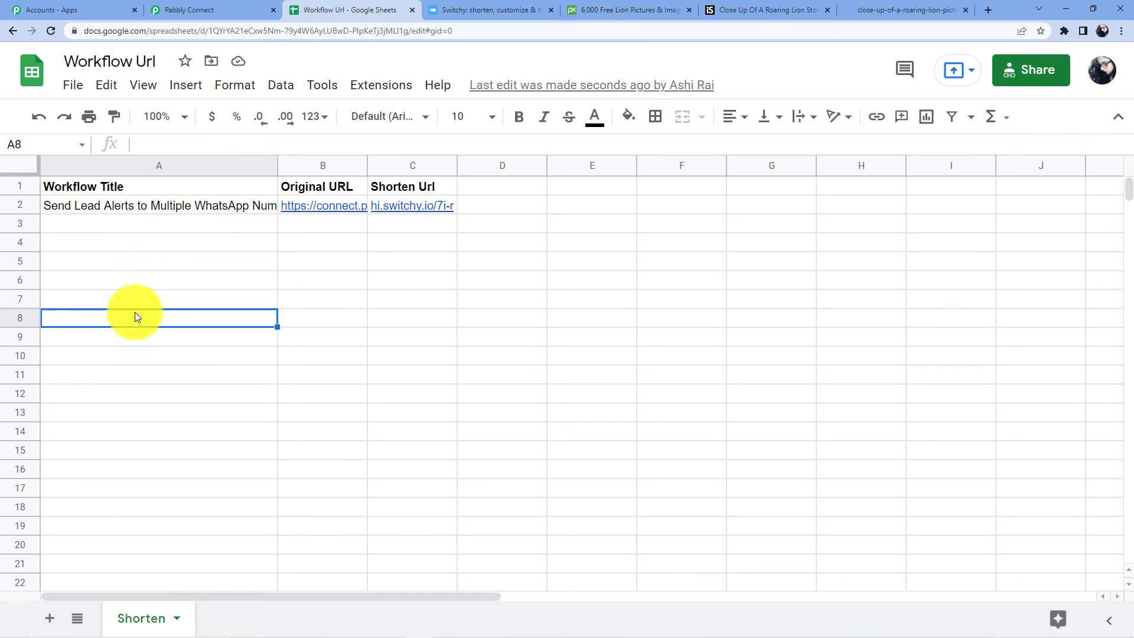
left_click(142, 229)
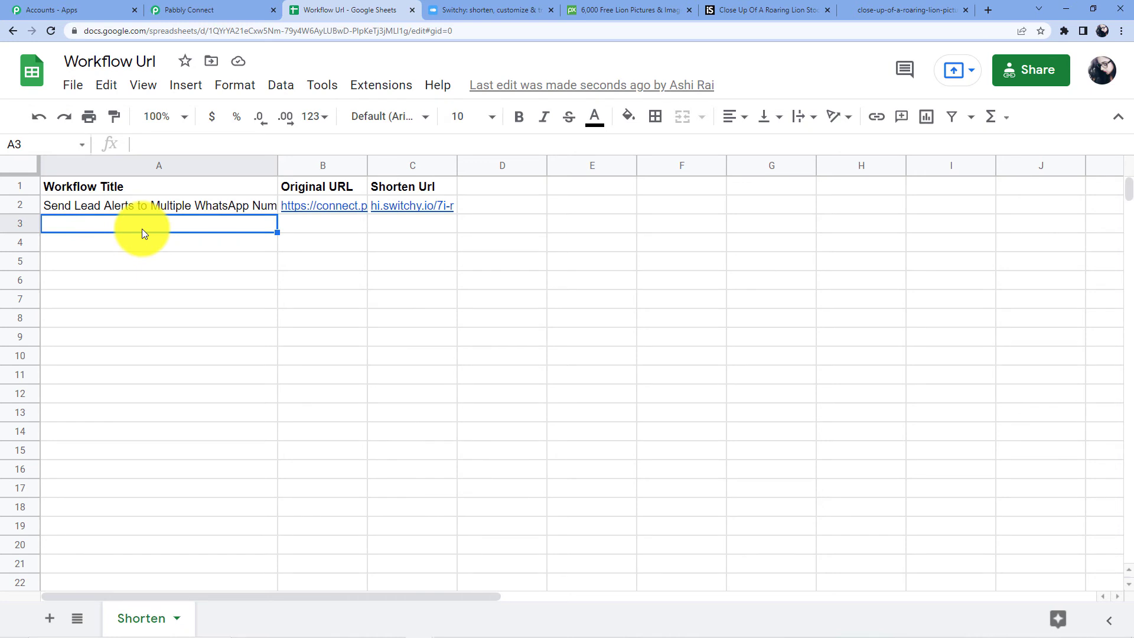
Step: Enter 'Image of a Lion' in A3, paste the lion image URL into B3, and check the link
type("Image of a")
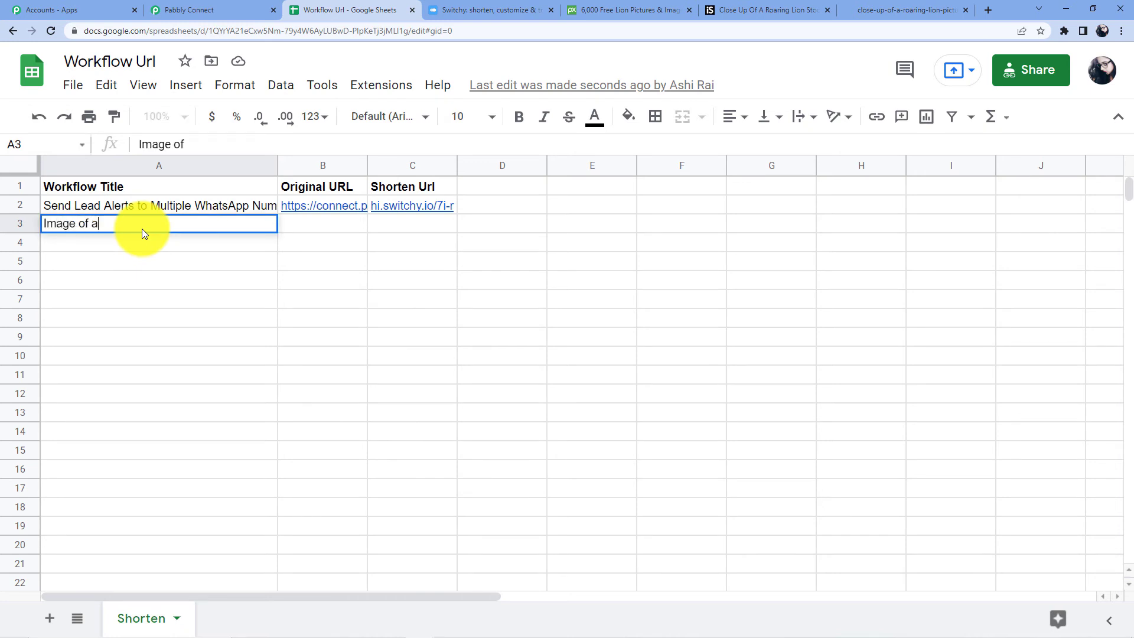
type(" Lion")
left_click(328, 224)
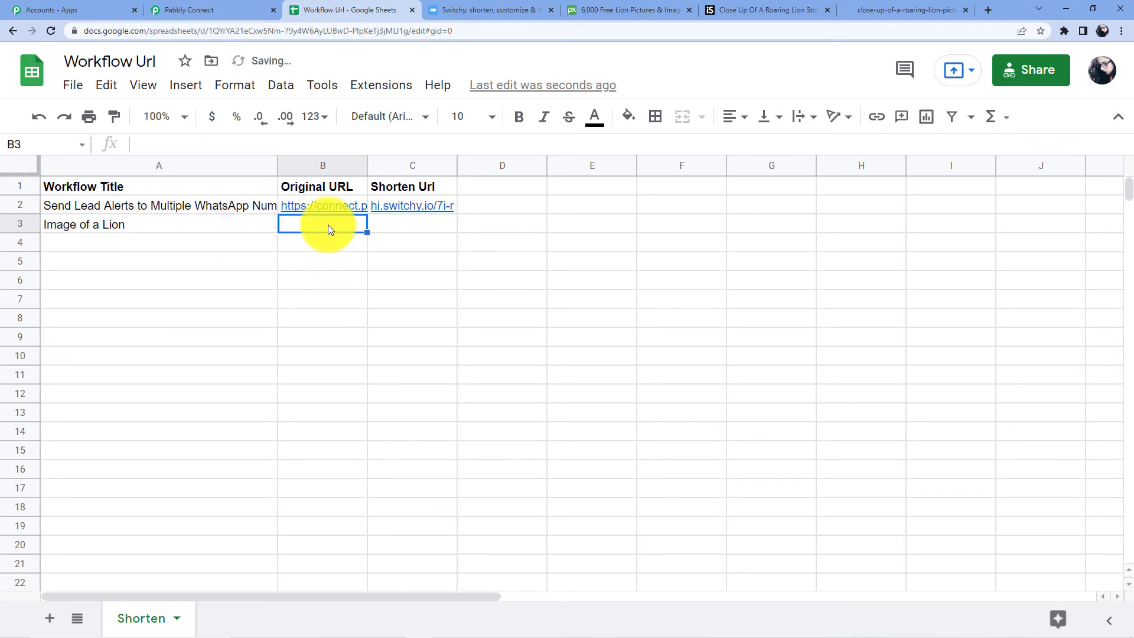
key("ctrl+v")
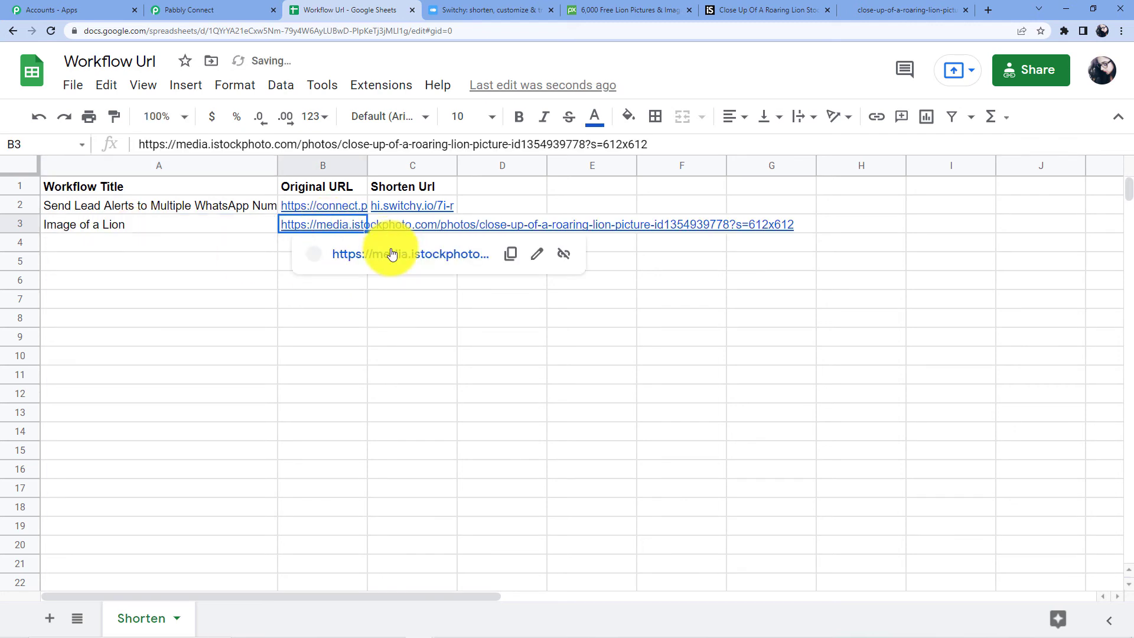
left_click(391, 249)
Step: Close the lion image, Pixabay and iStock lion tabs, then return to the Pabbly Connect workflow
left_click(481, 10)
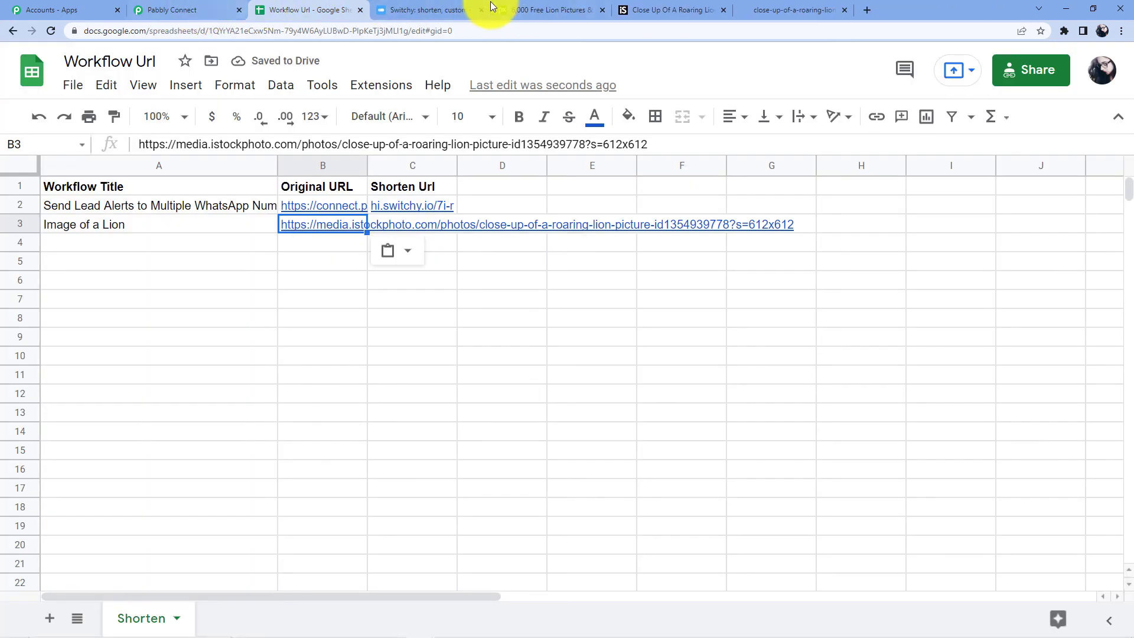
left_click(207, 7)
left_click(299, 10)
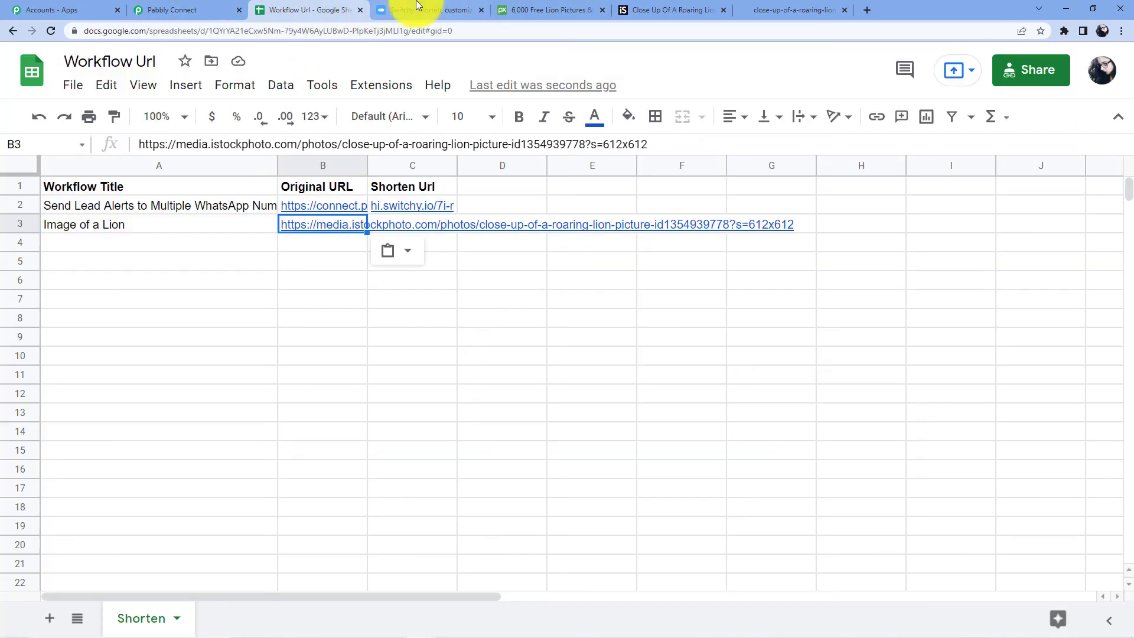
left_click(431, 10)
left_click(585, 10)
left_click(602, 10)
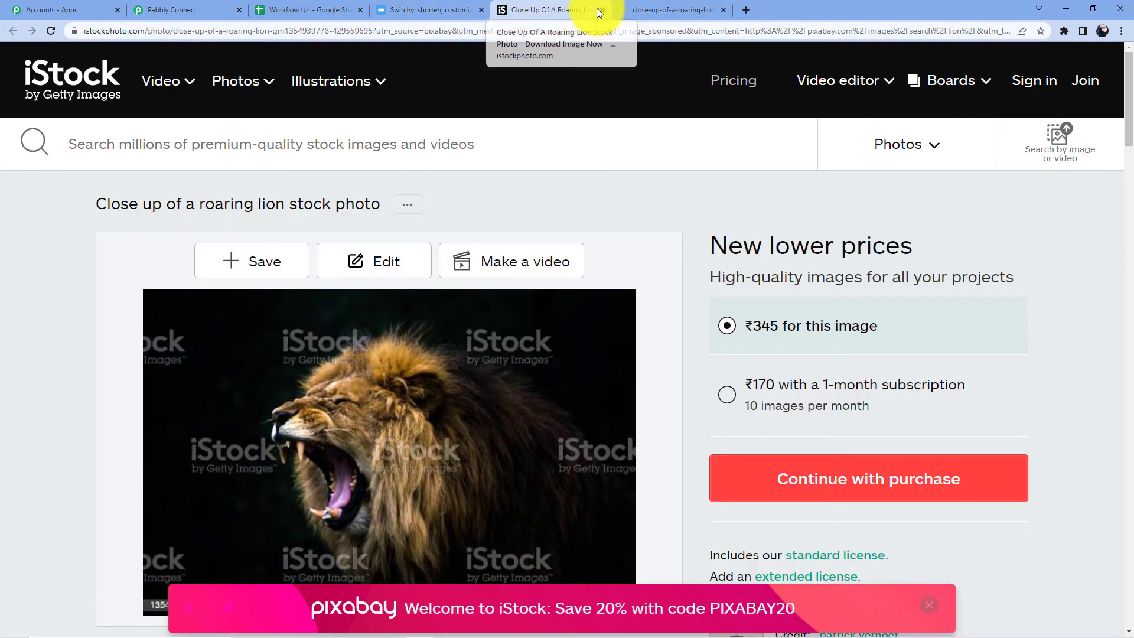
left_click(602, 10)
left_click(326, 6)
left_click(197, 6)
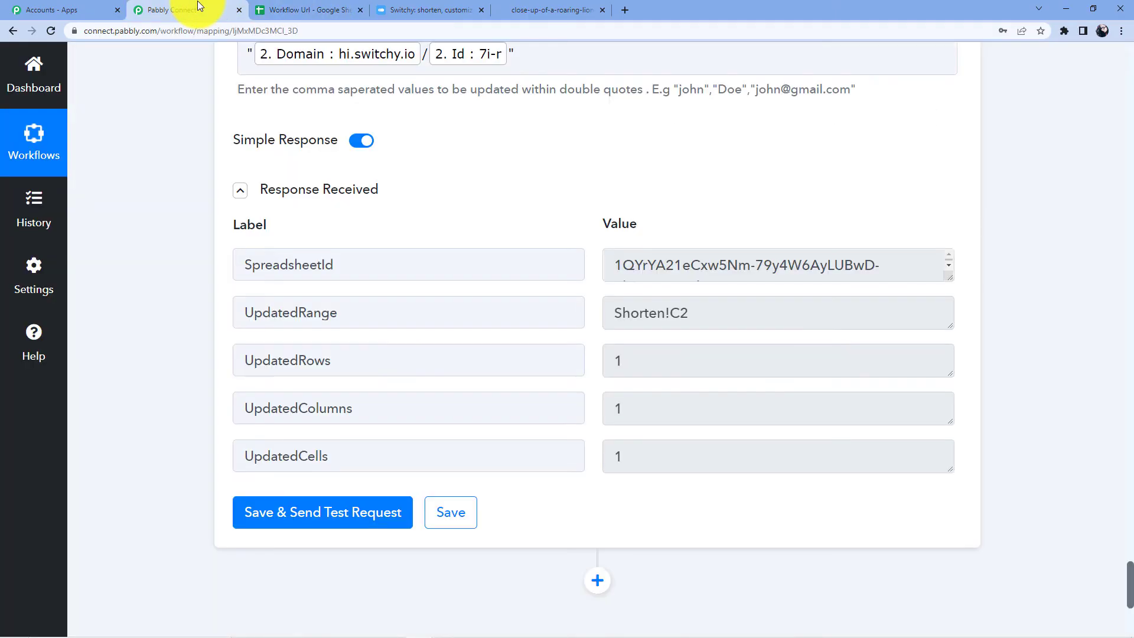
scroll(382, 255, "up", 1)
Step: Test the C3 short link hi.switchy.io/7i_4 to confirm it redirects to the lion image
scroll(382, 256, "up", 3)
left_click(377, 13)
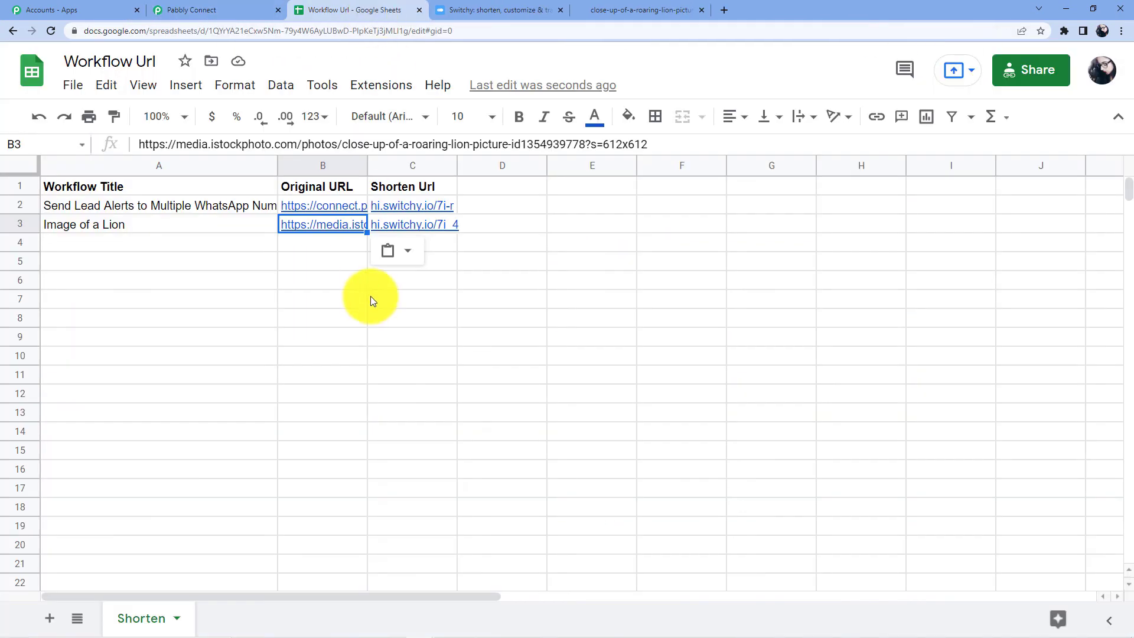
left_click(314, 208)
left_click(301, 279)
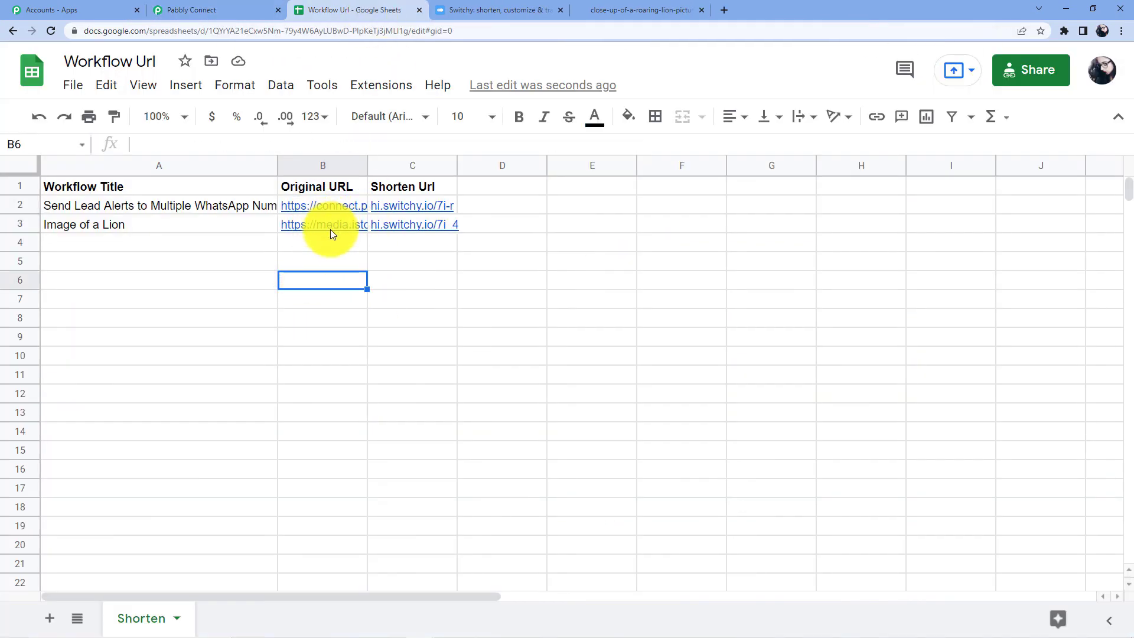
mouse_move(361, 231)
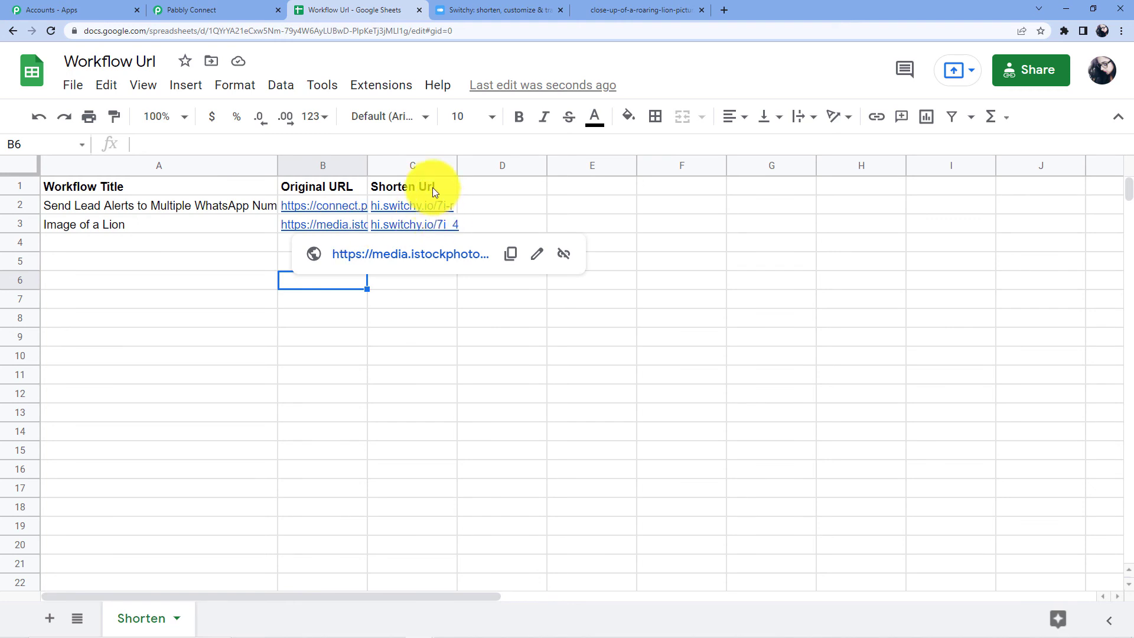
left_click(410, 221)
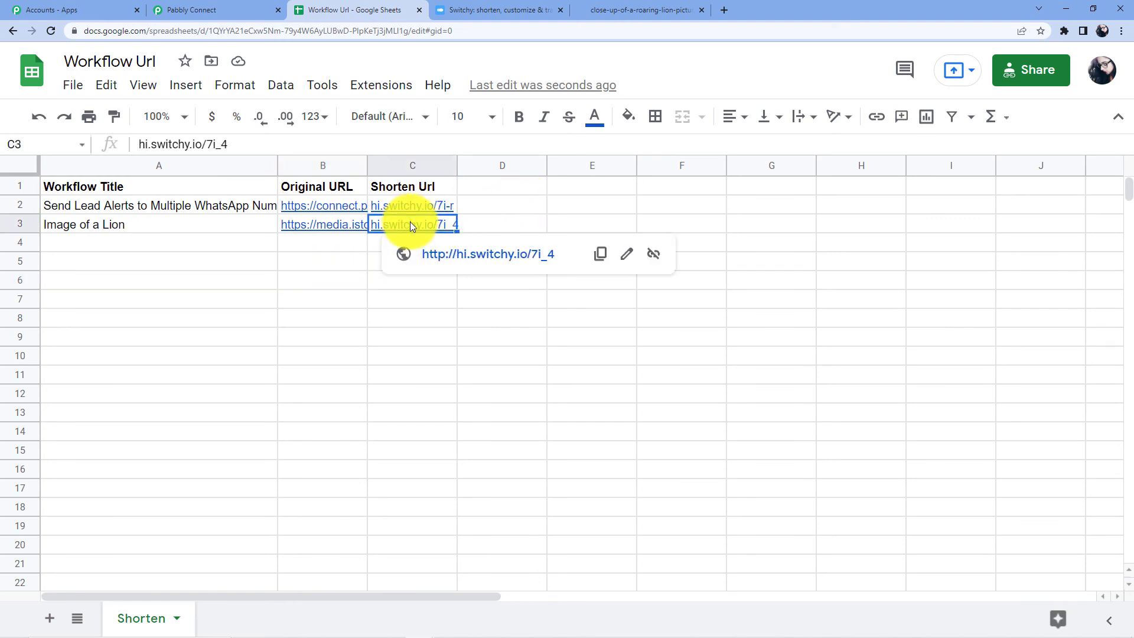
left_click(473, 254)
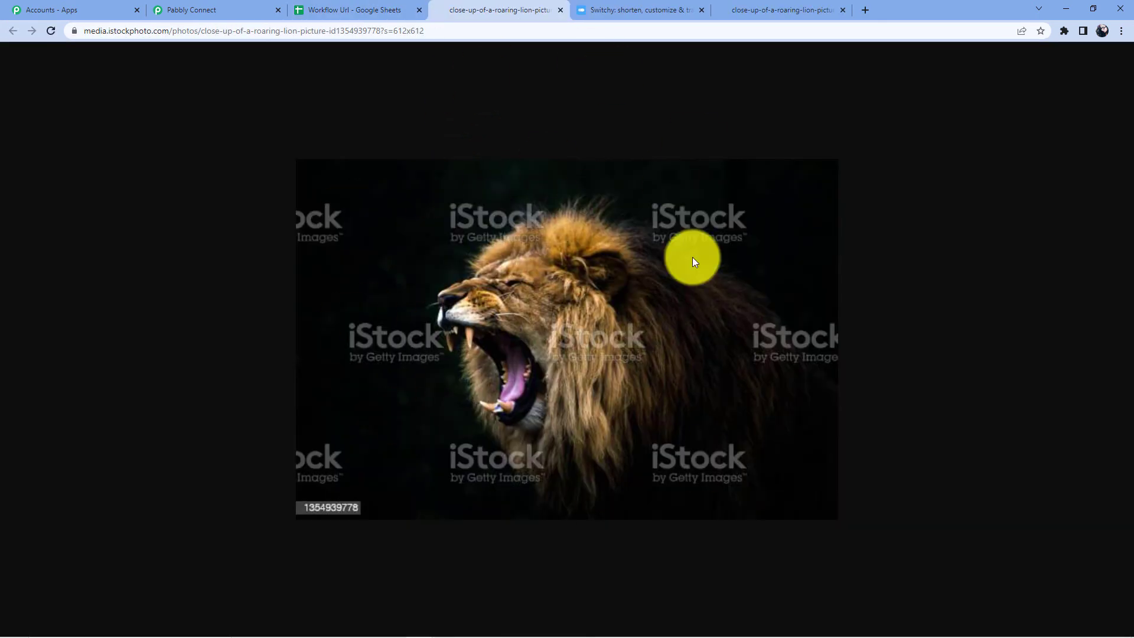
Step: Close the redirected iStock lion image tab and go back to the Pabbly Connect workflow
left_click(561, 9)
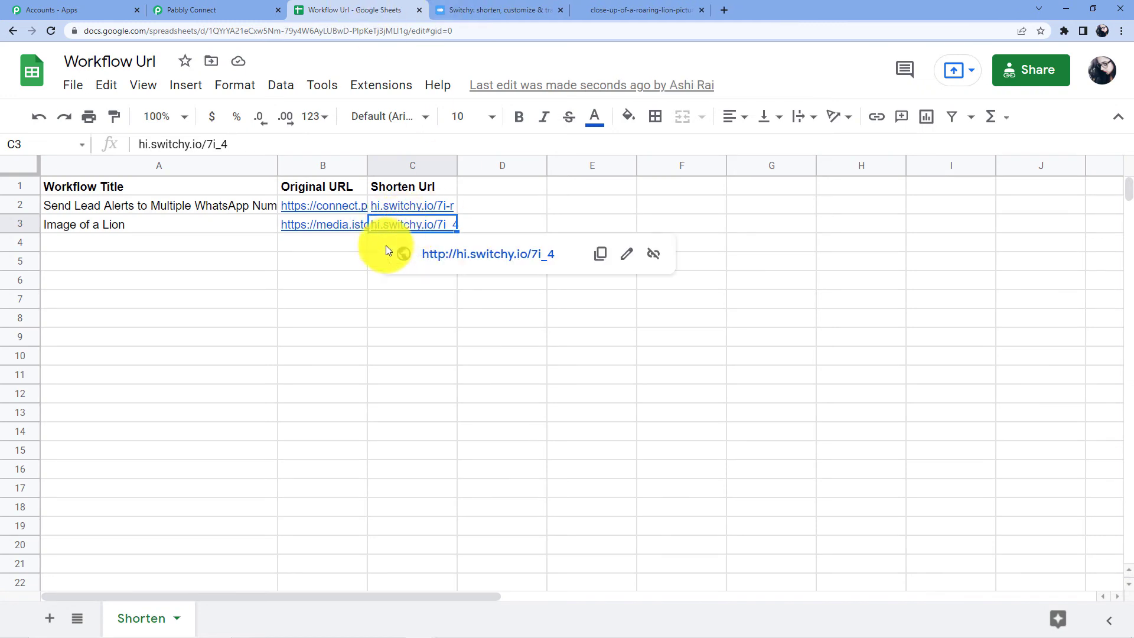
left_click(303, 264)
left_click(173, 242)
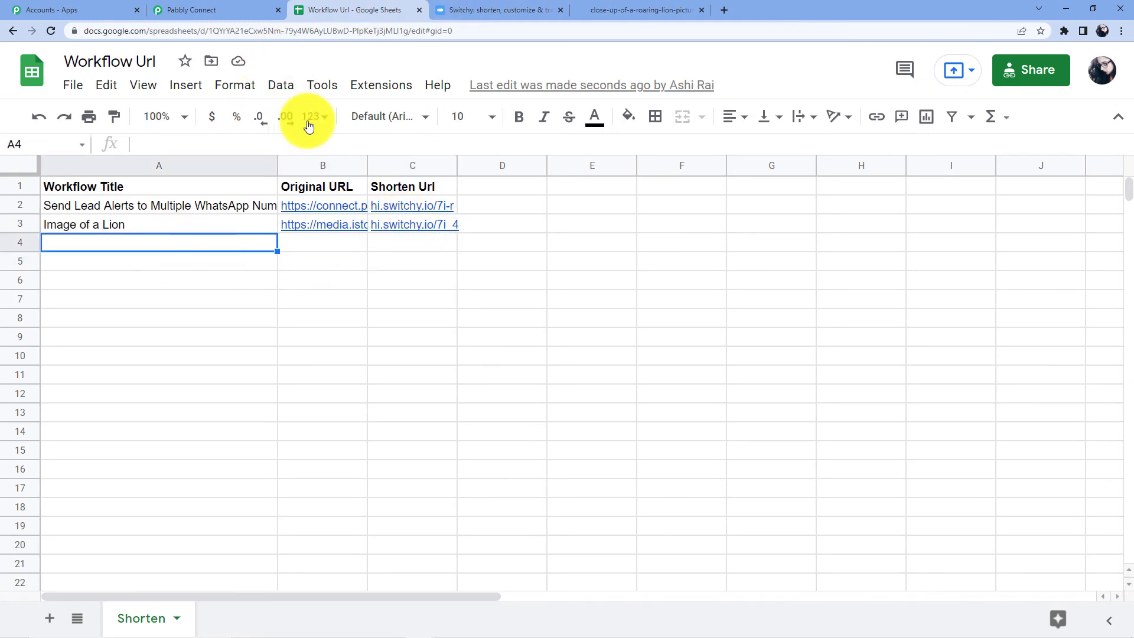
left_click(254, 9)
left_click_drag(1129, 550, 1125, 103)
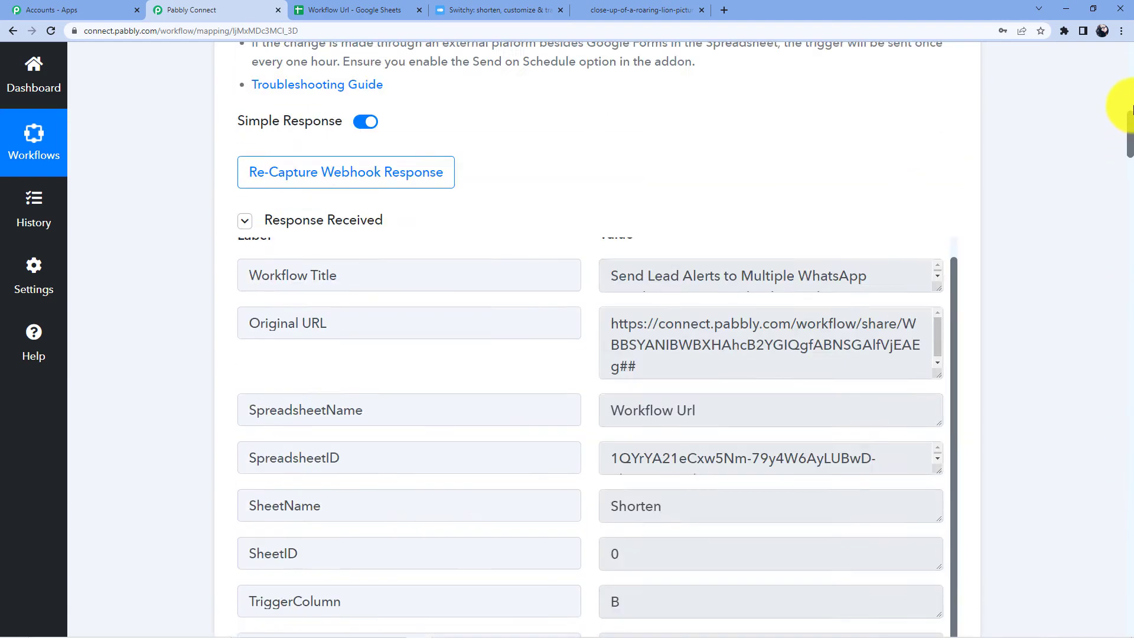
Step: Collapse the Google Sheets trigger, Switchy.io Create Link and Update Row Values step cards
scroll(440, 215, "up", 3)
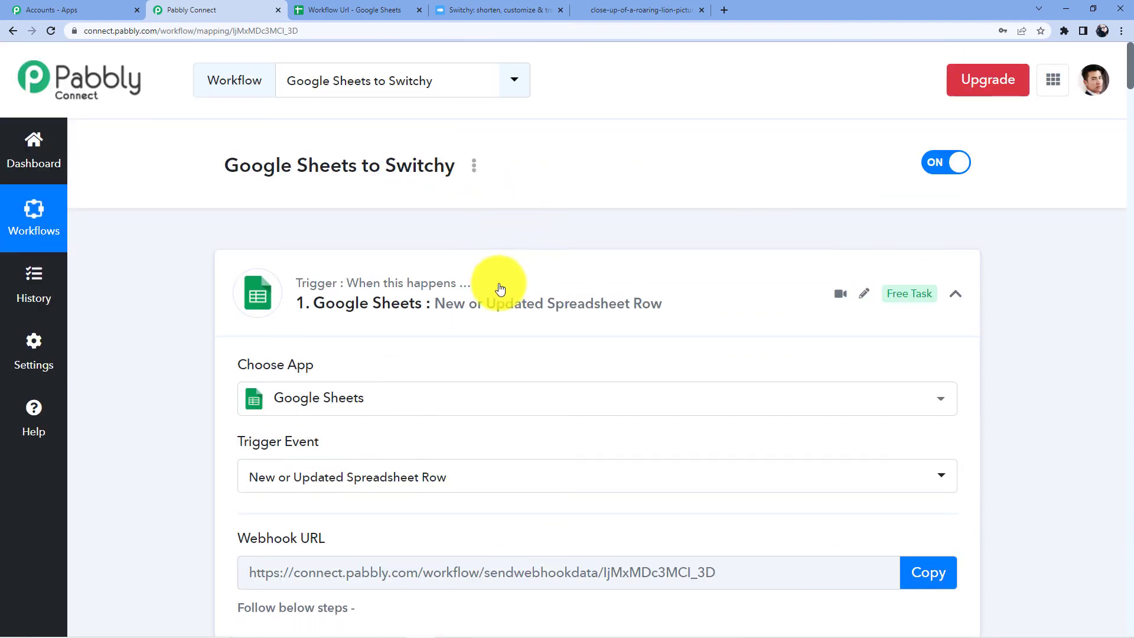
left_click(499, 289)
scroll(498, 219, "down", 8)
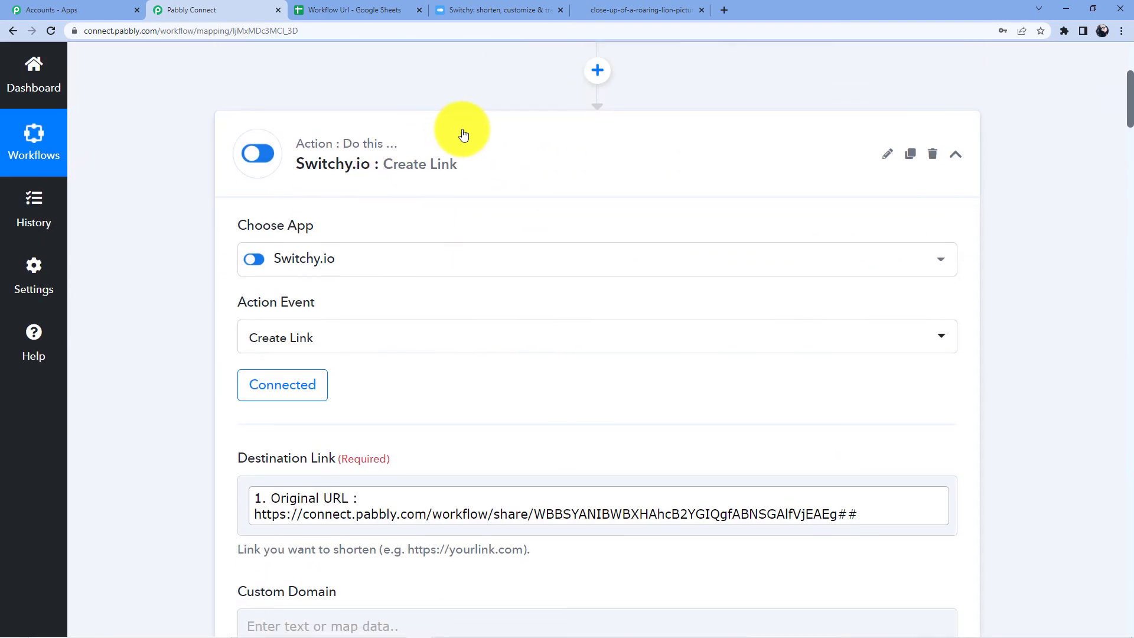
scroll(461, 131, "down", 4)
scroll(462, 122, "up", 5)
left_click(452, 200)
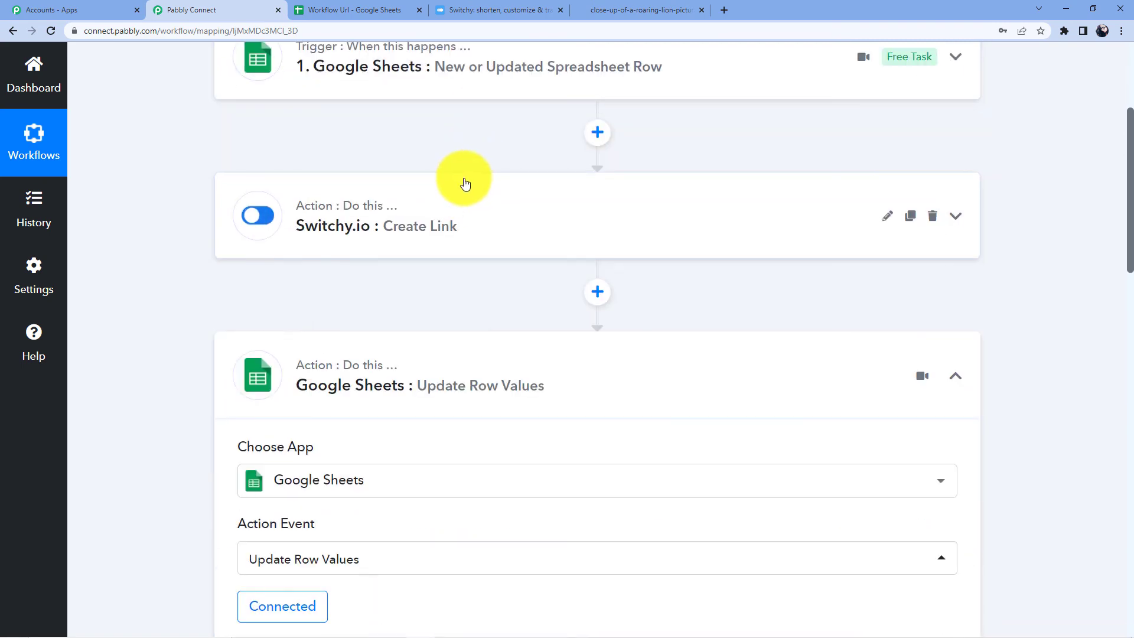
scroll(463, 180, "down", 3)
left_click(436, 170)
scroll(447, 238, "up", 3)
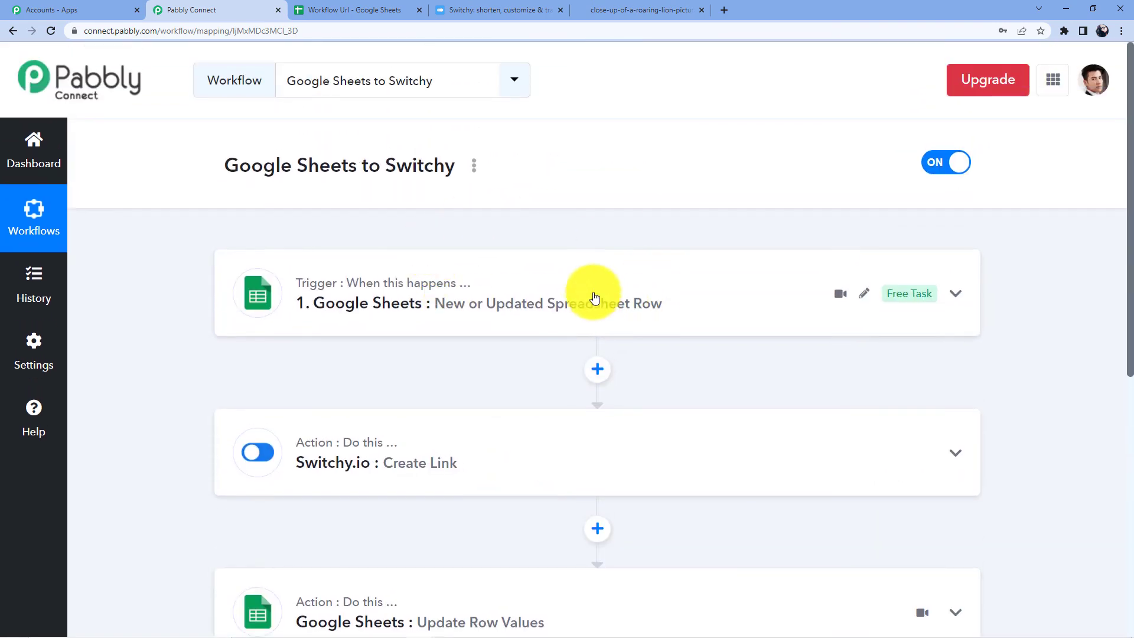